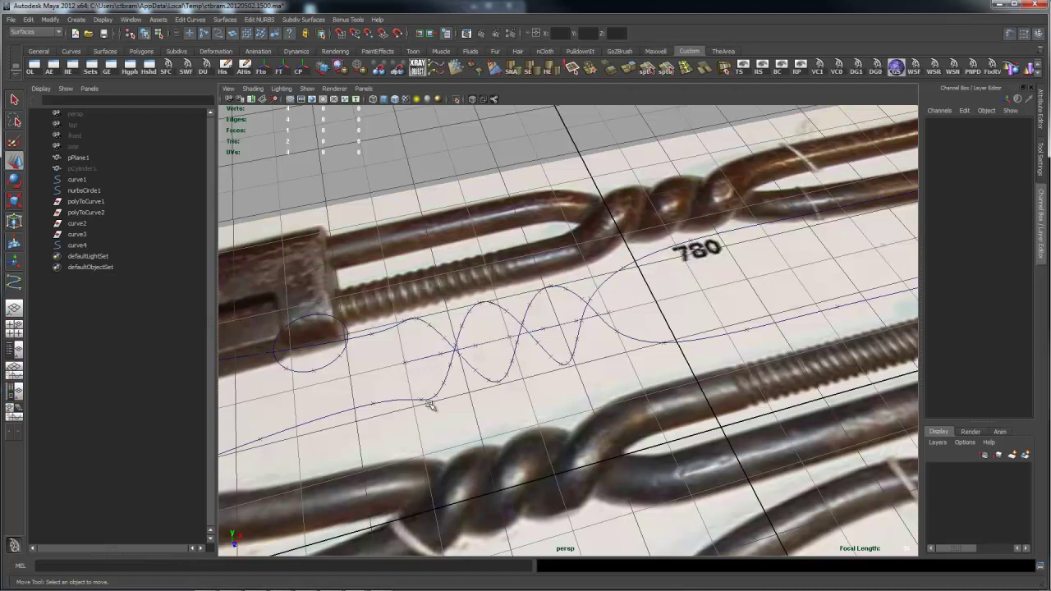
Examine the existing twisted handle curves over the wrench reference image from several angles and distances
alt+drag(516, 321, 535, 284)
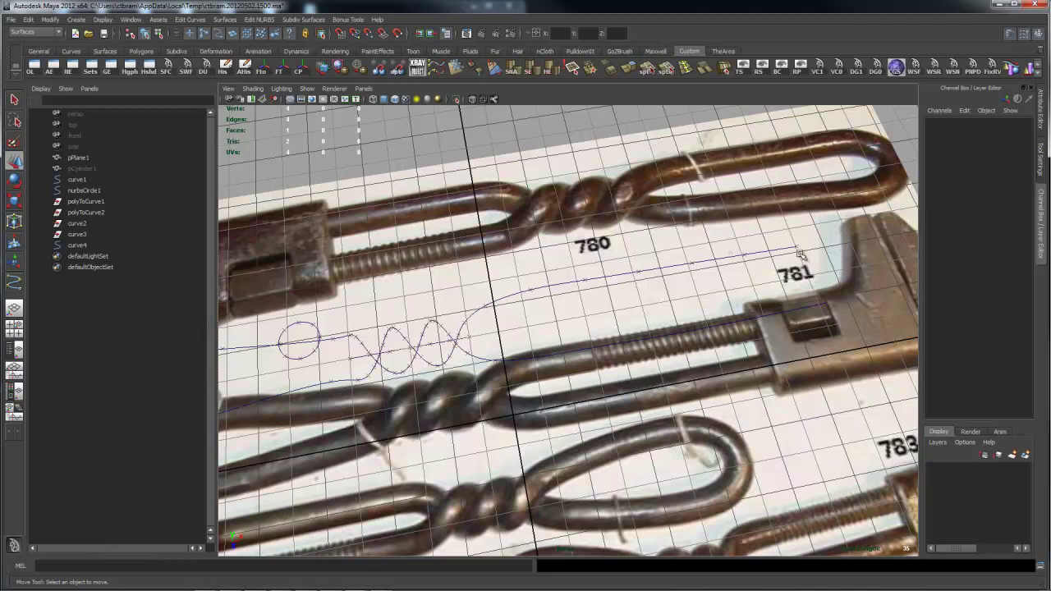
alt+right_drag(567, 315, 505, 321)
alt+middle_drag(505, 320, 743, 305)
alt+drag(743, 312, 726, 332)
alt+right_drag(646, 345, 700, 344)
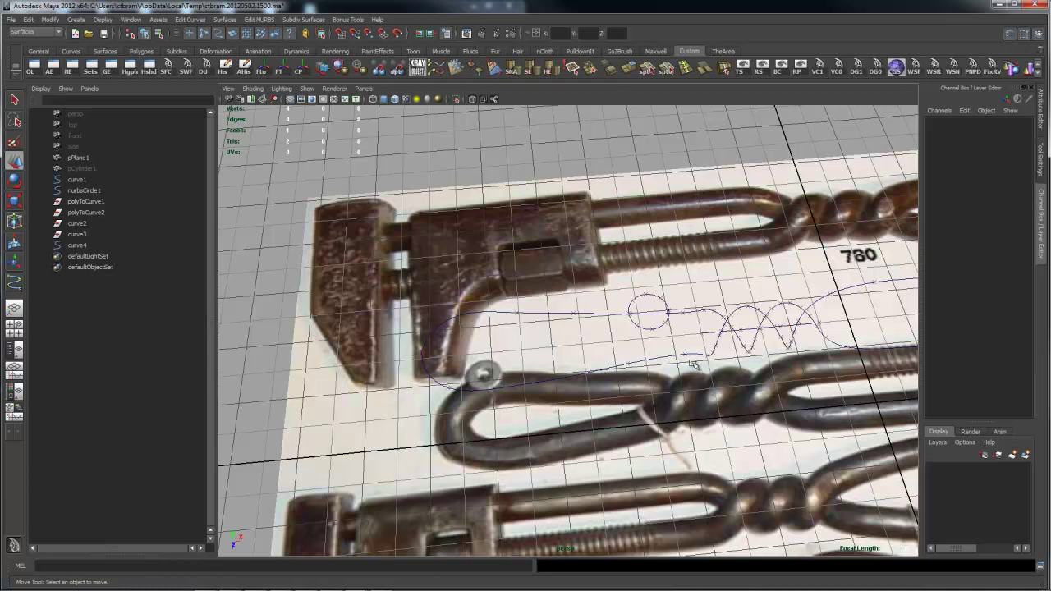
alt+drag(693, 359, 633, 342)
alt+middle_drag(675, 343, 558, 362)
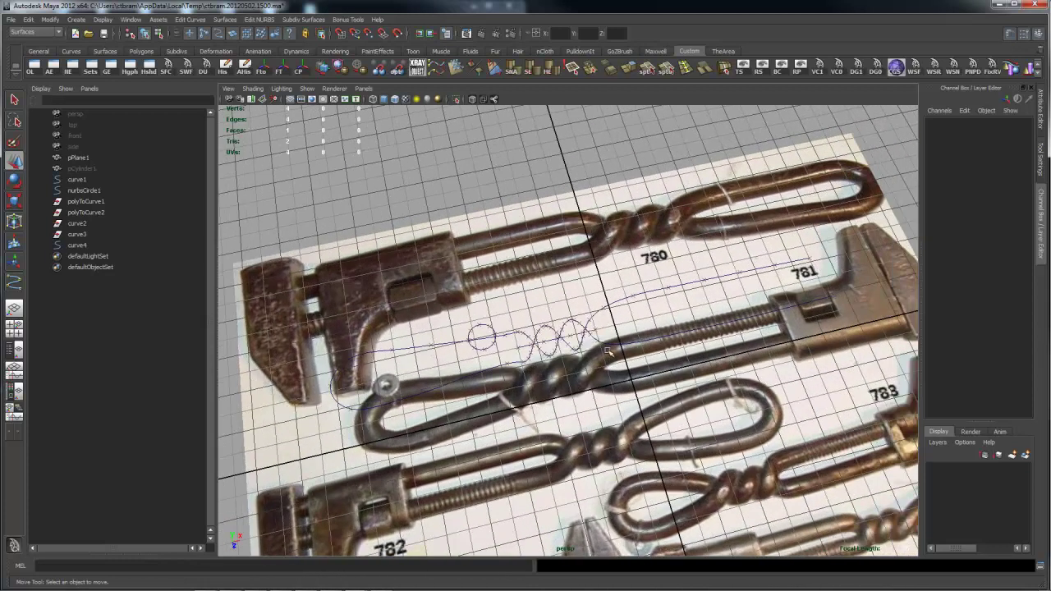
alt+right_drag(616, 358, 590, 339)
alt+drag(590, 339, 608, 355)
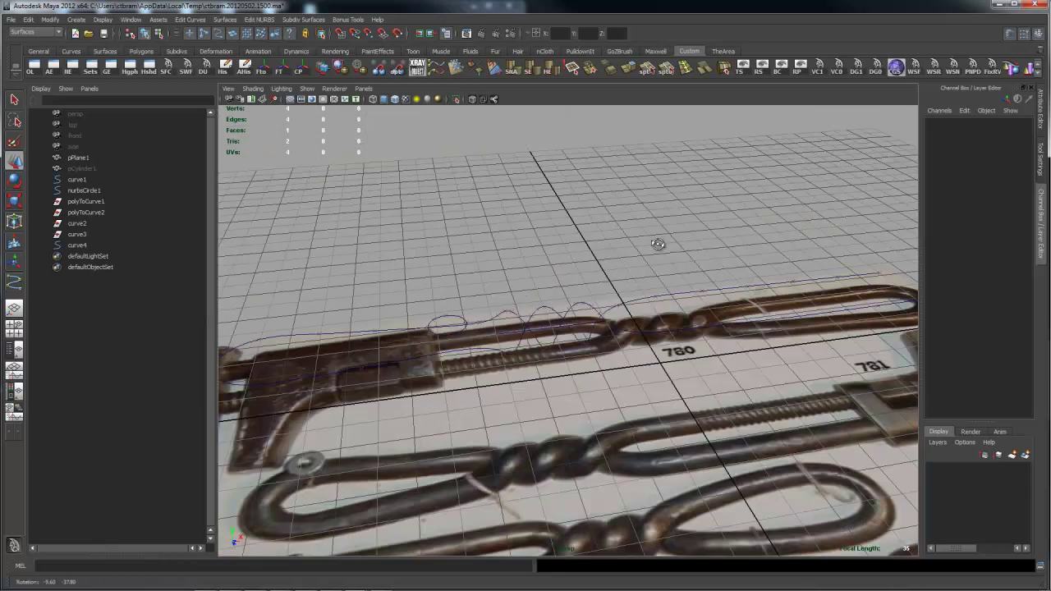
mouse_move(645, 284)
alt+mouse_down()
mouse_move(660, 242)
mouse_move(645, 285)
alt+mouse_up()
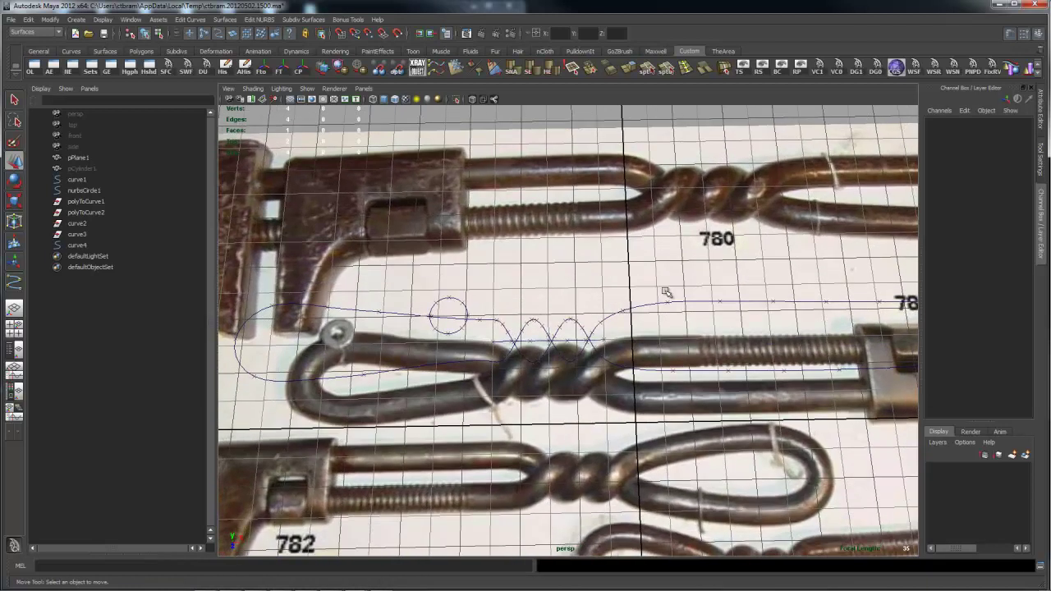
alt+right_drag(645, 285, 563, 298)
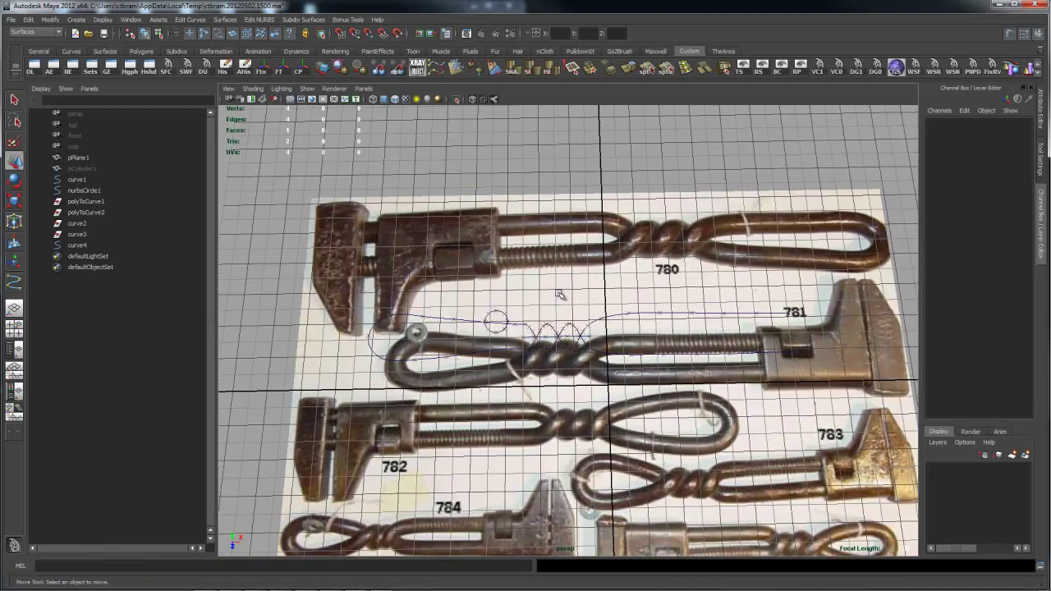
Group all existing objects from pCylinder1 through curve4, leaving out the reference plane, and hide the group
click(83, 169)
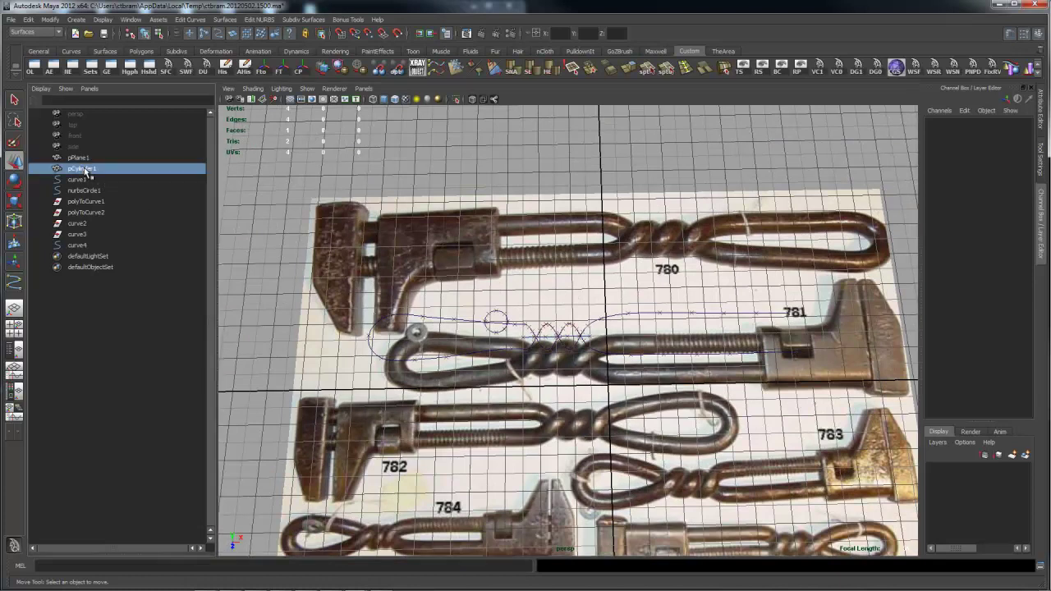
shift+click(90, 245)
key(ctrl+g)
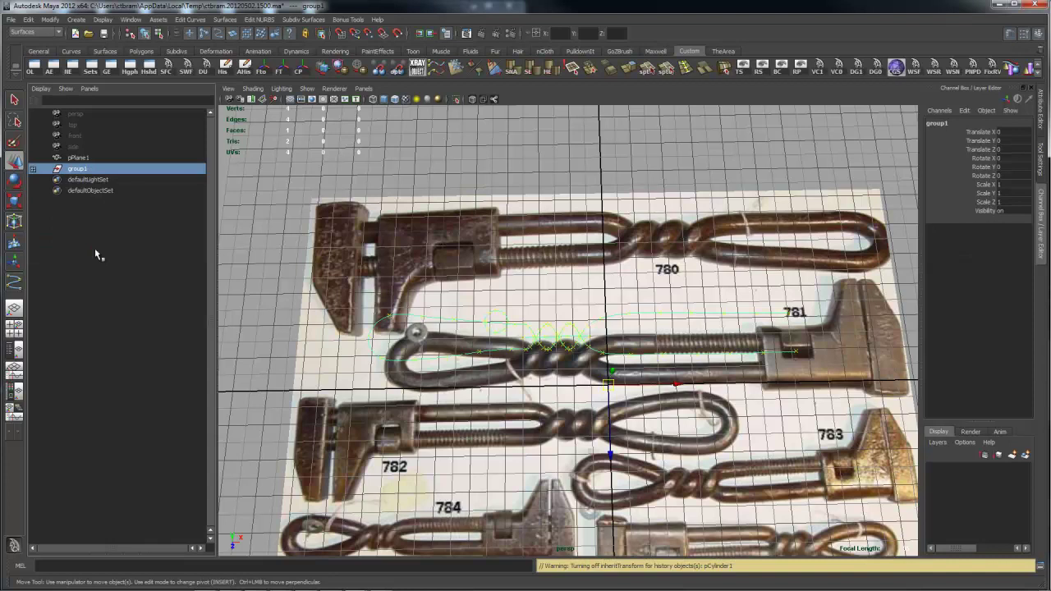
key(ctrl+h)
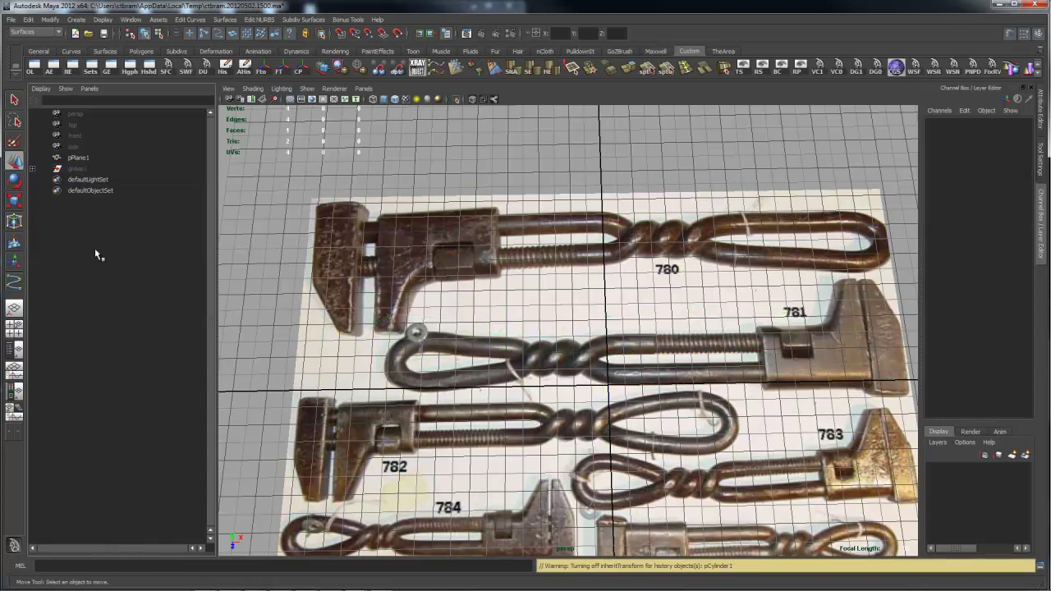
In the top view, draw a straight horizontal two-point EP curve four grid squares long across the twist of wrench 781
alt+drag(486, 322, 556, 350)
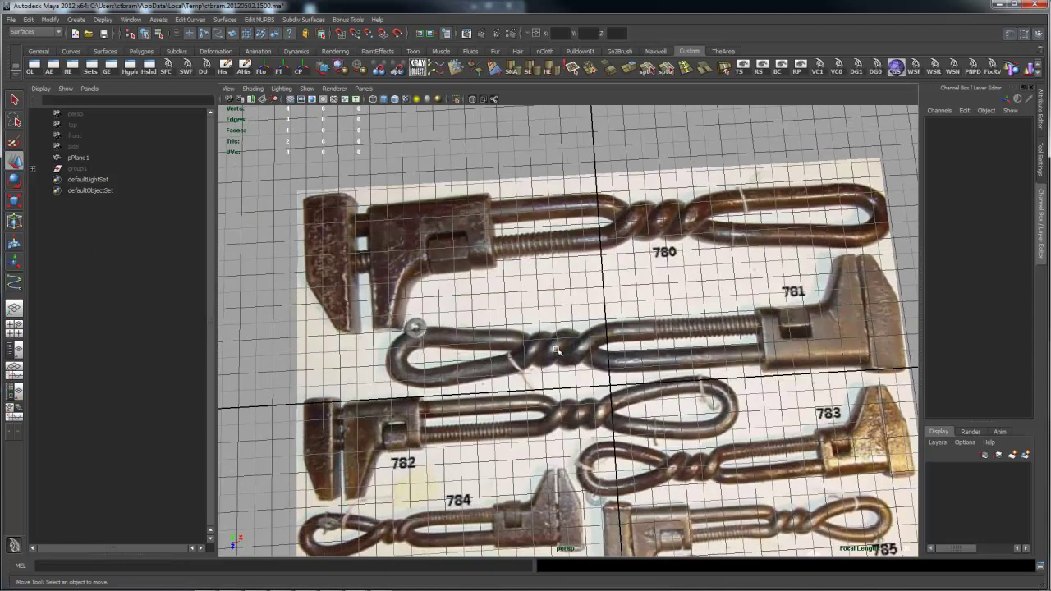
key(space)
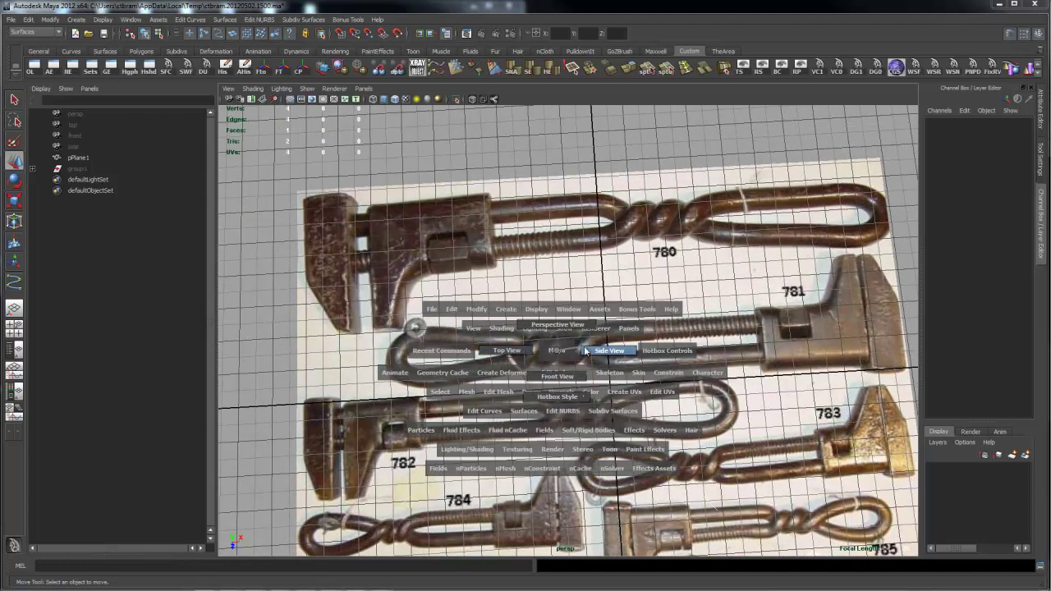
drag(599, 351, 508, 350)
alt+middle_drag(495, 335, 638, 386)
alt+right_drag(639, 386, 854, 369)
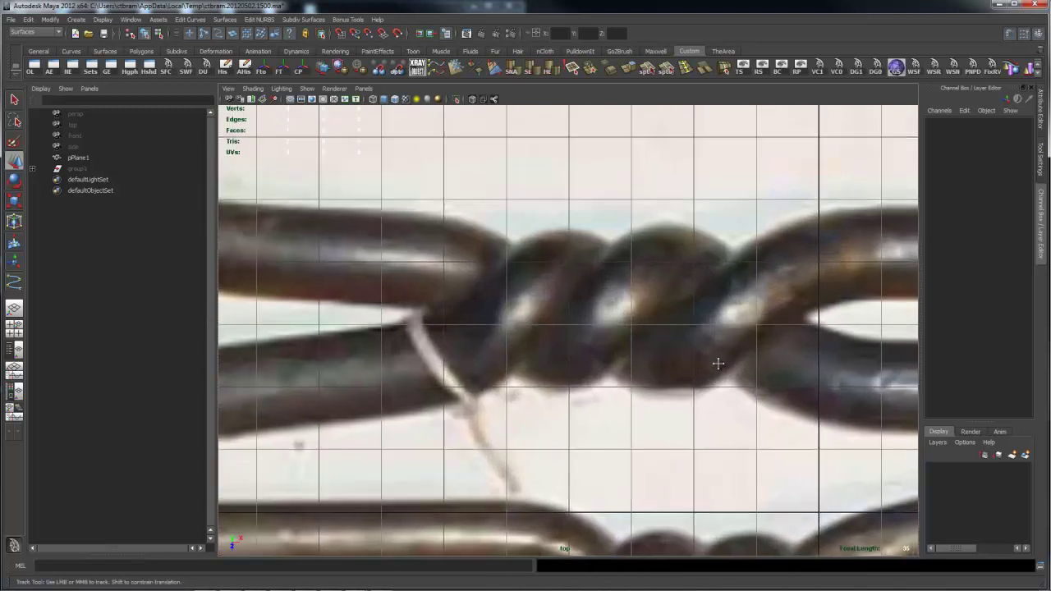
alt+middle_drag(739, 364, 663, 367)
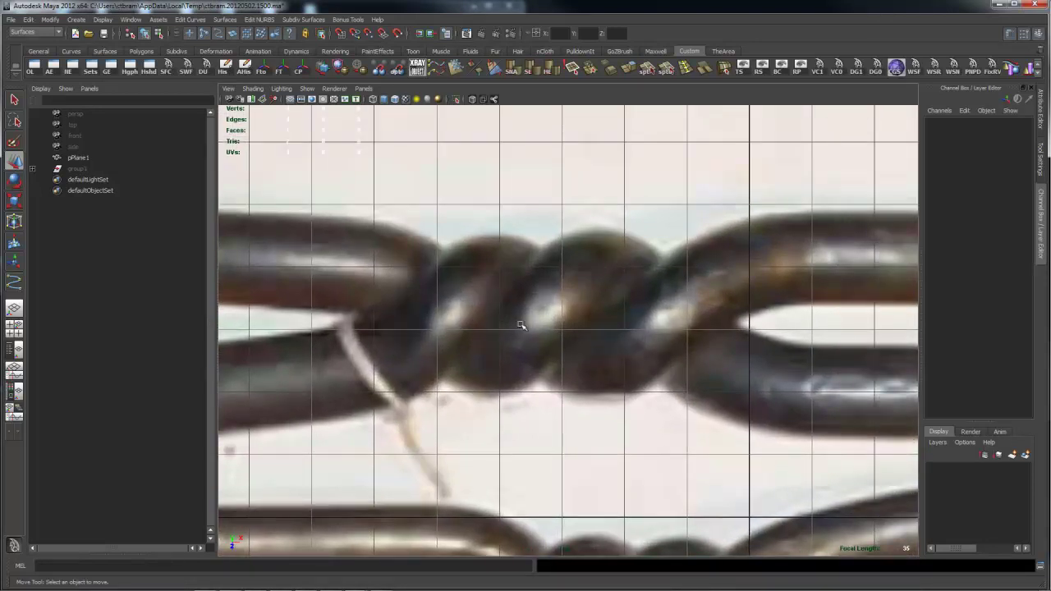
key(space)
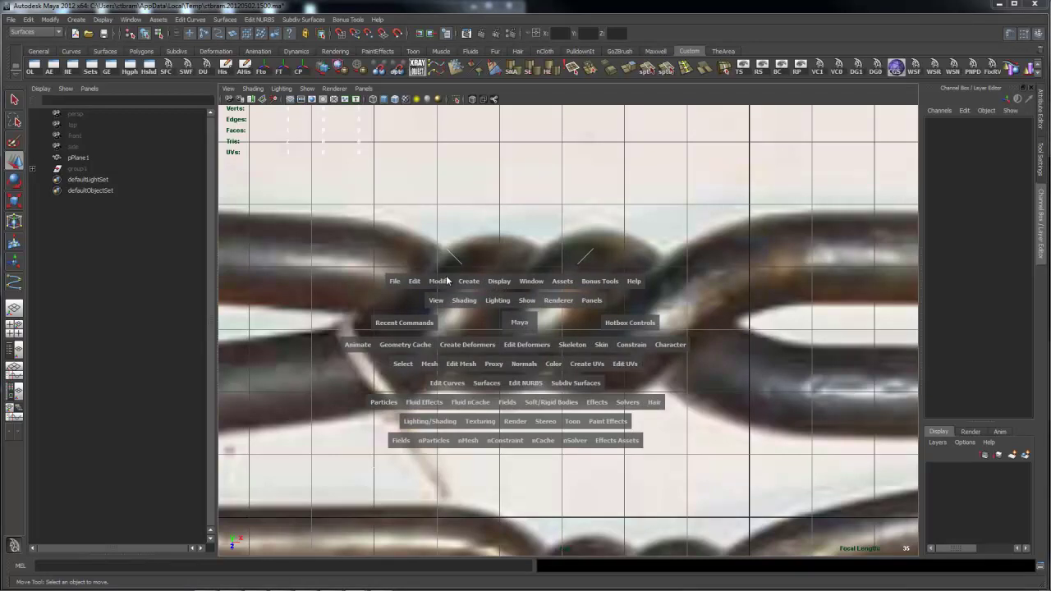
click(467, 282)
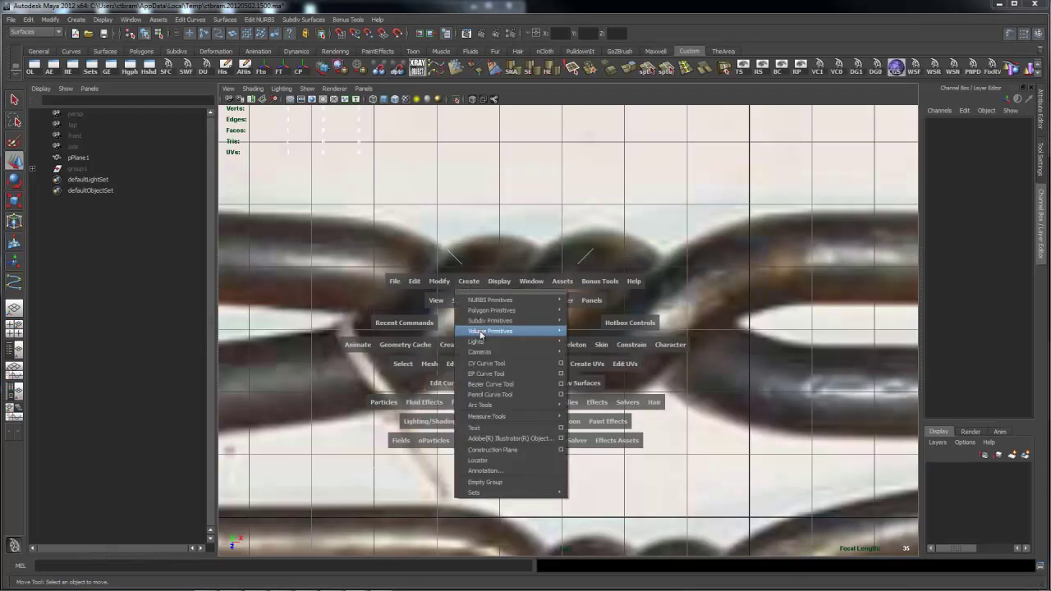
click(501, 374)
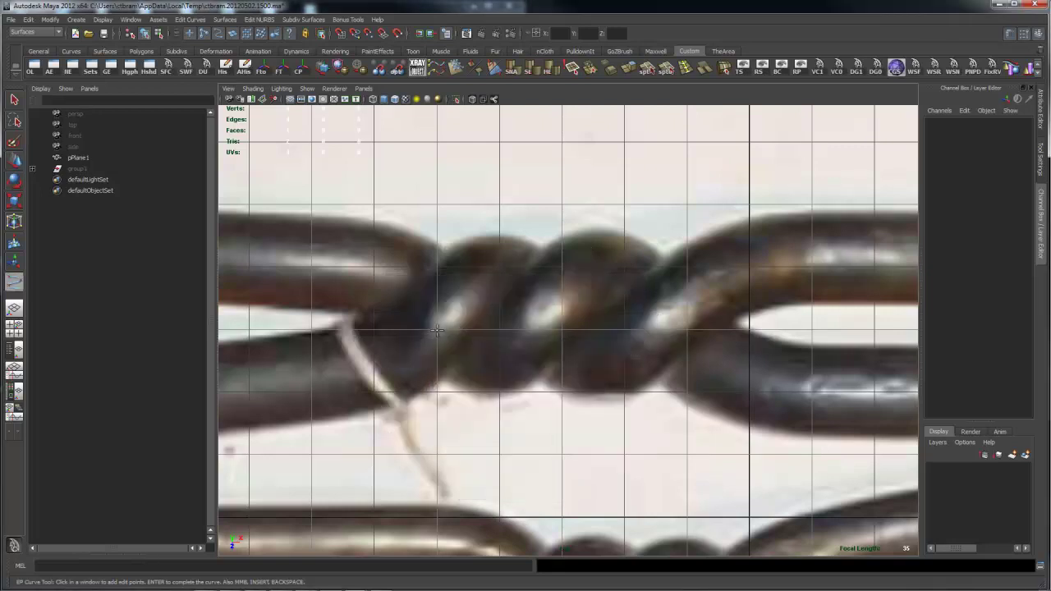
click(436, 331)
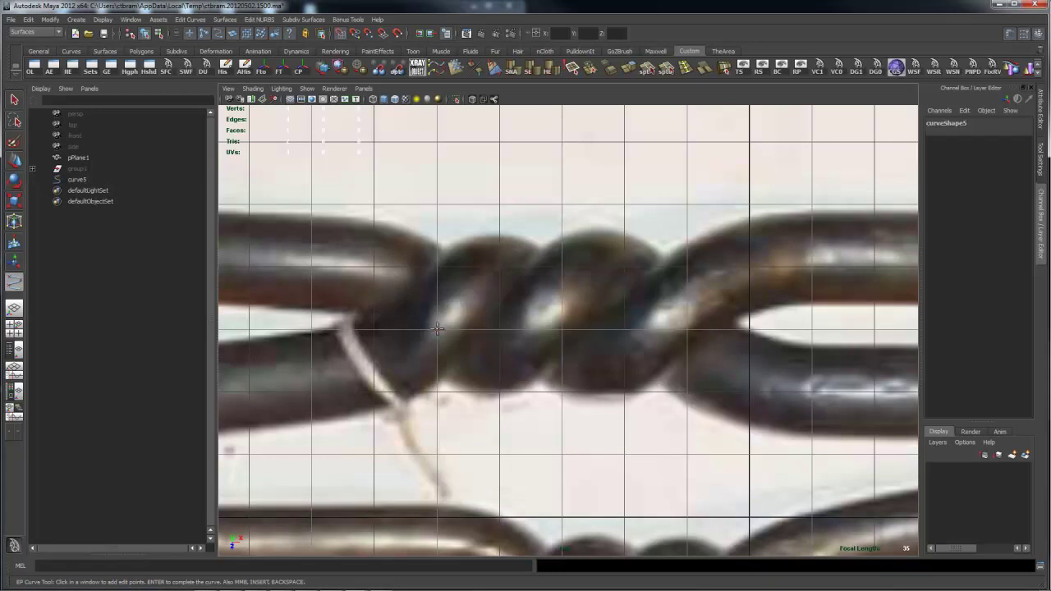
click(687, 330)
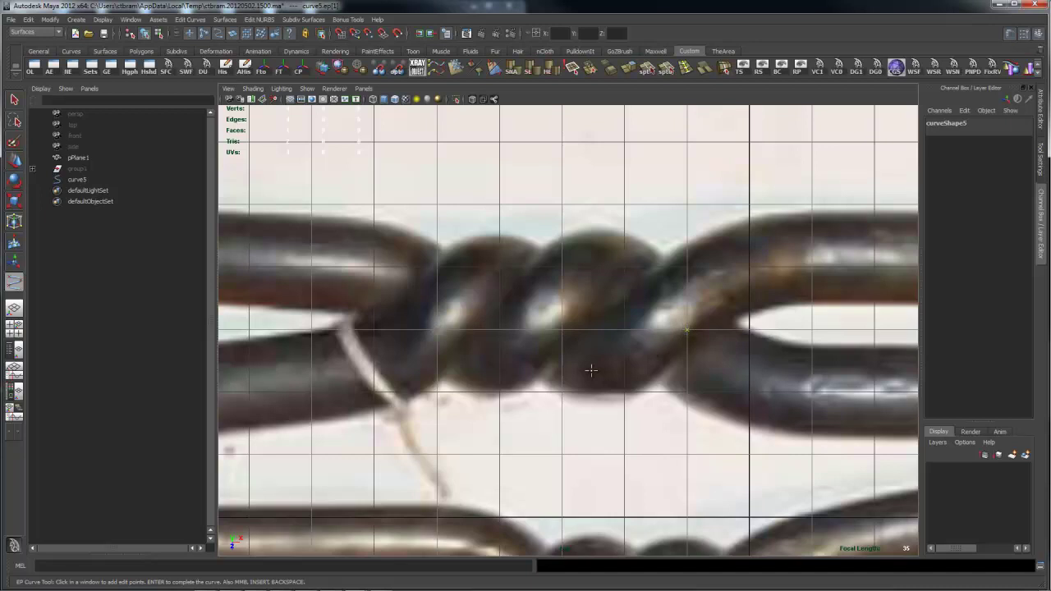
key(w)
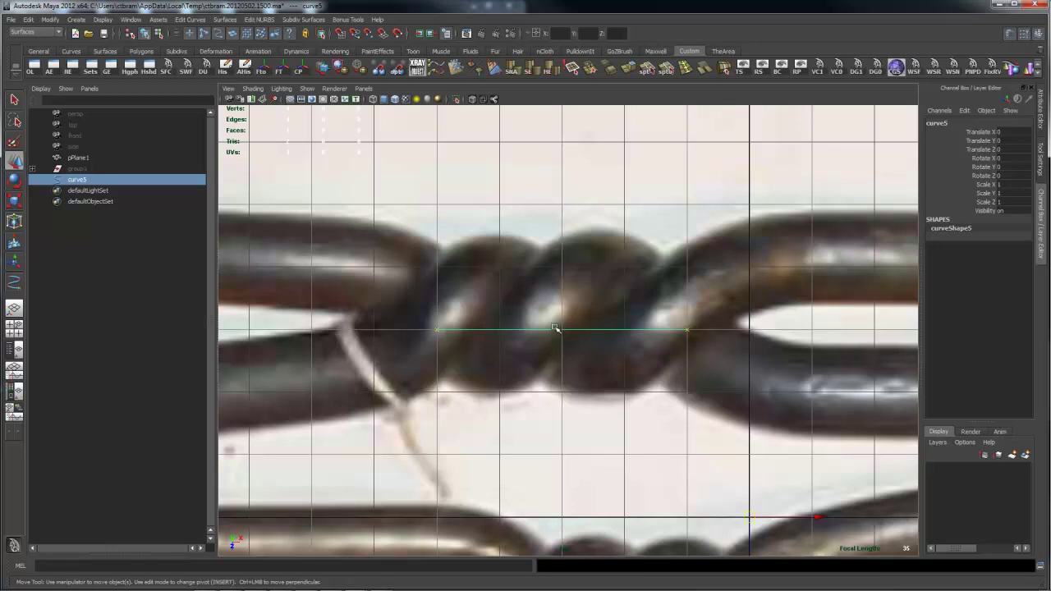
Center the straight curve's pivot and move the curve to Translate Z -0.031 along the middle of the twist
click(300, 69)
drag(561, 401, 558, 390)
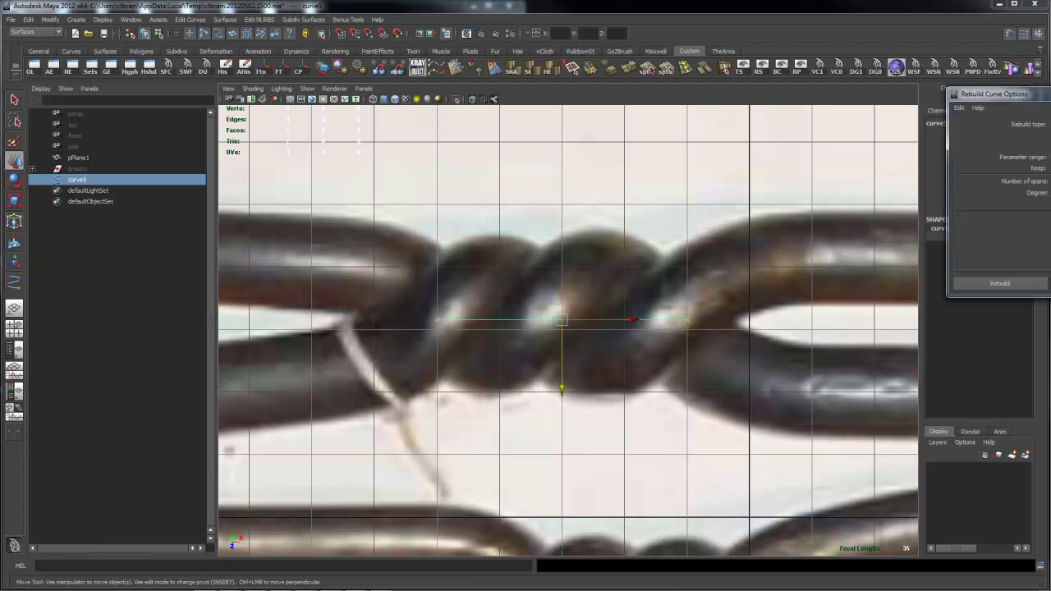
Open the Rebuild Curve options for the straight curve and keep the dialog clear of the curve
drag(1050, 101, 607, 101)
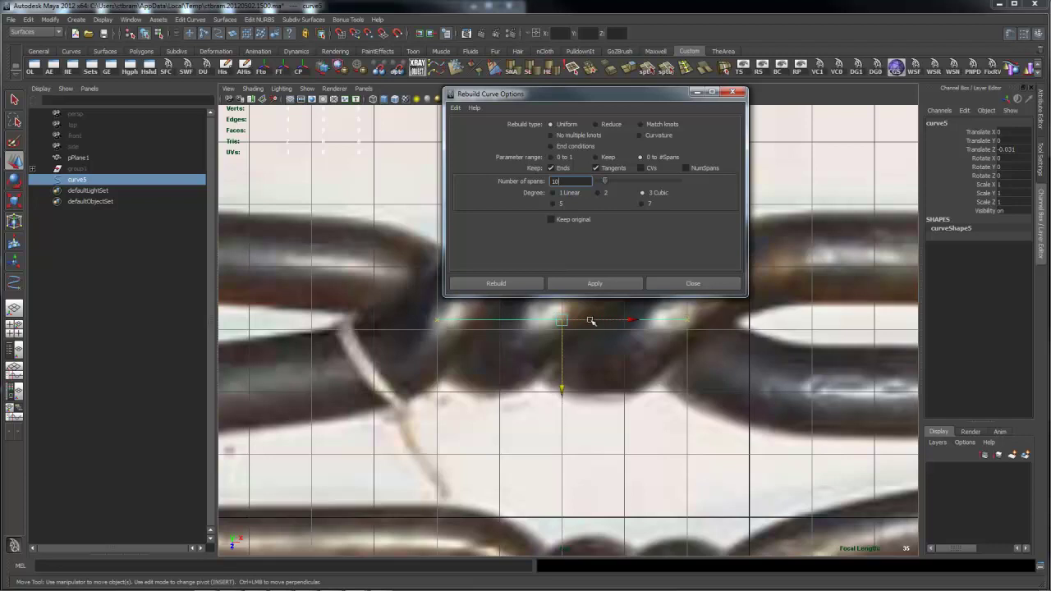
click(627, 285)
drag(575, 102, 610, 88)
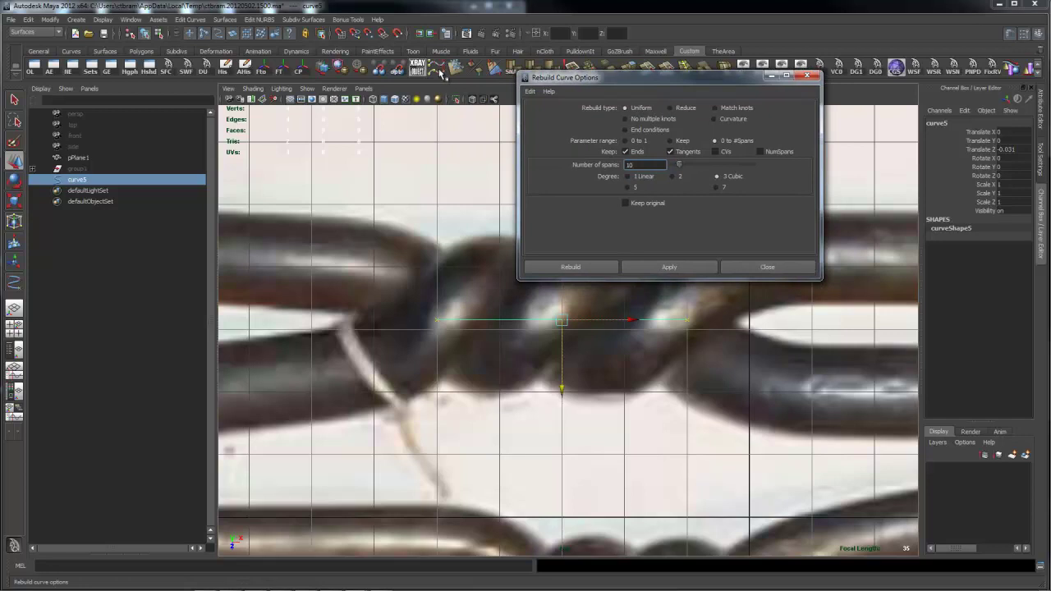
click(424, 237)
key(space)
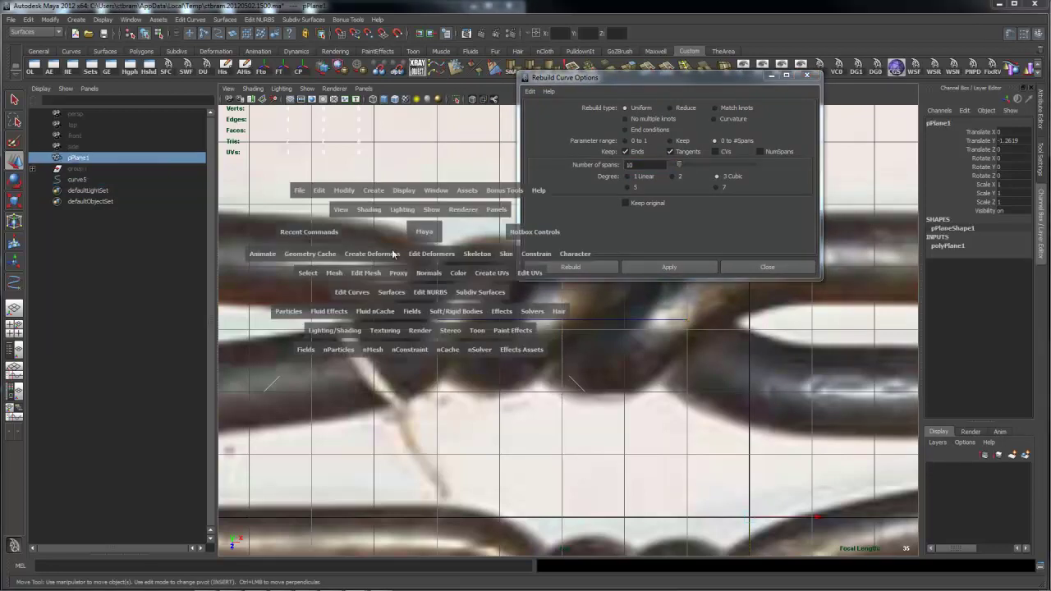
click(351, 292)
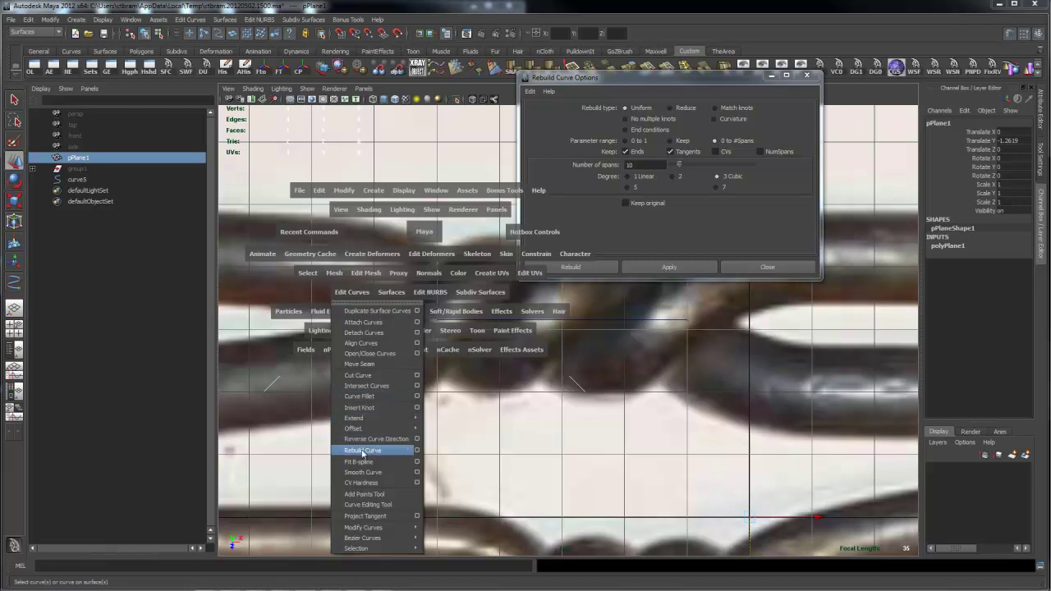
click(294, 455)
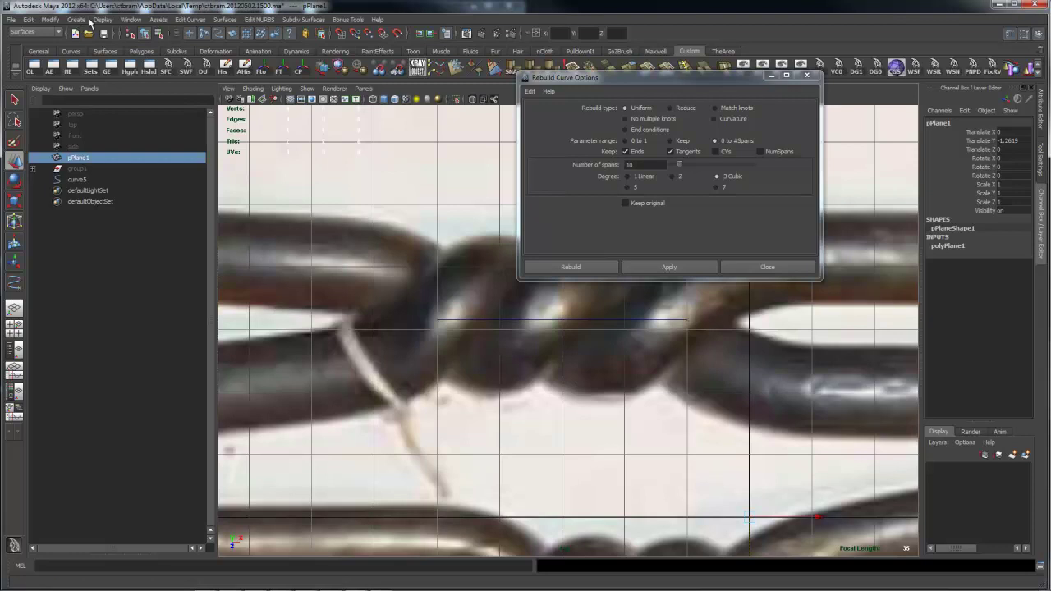
click(187, 18)
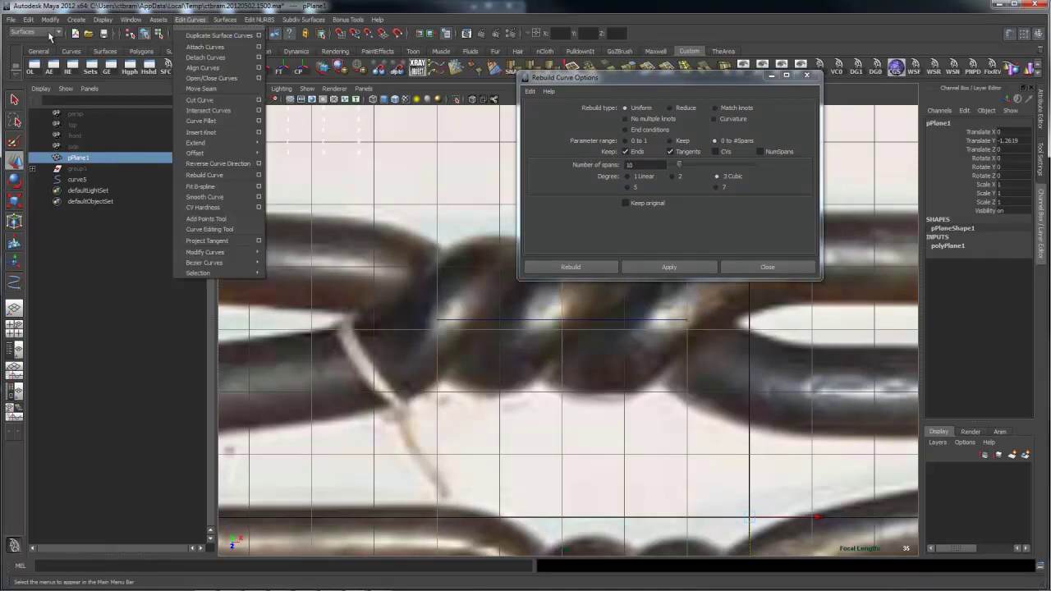
click(108, 94)
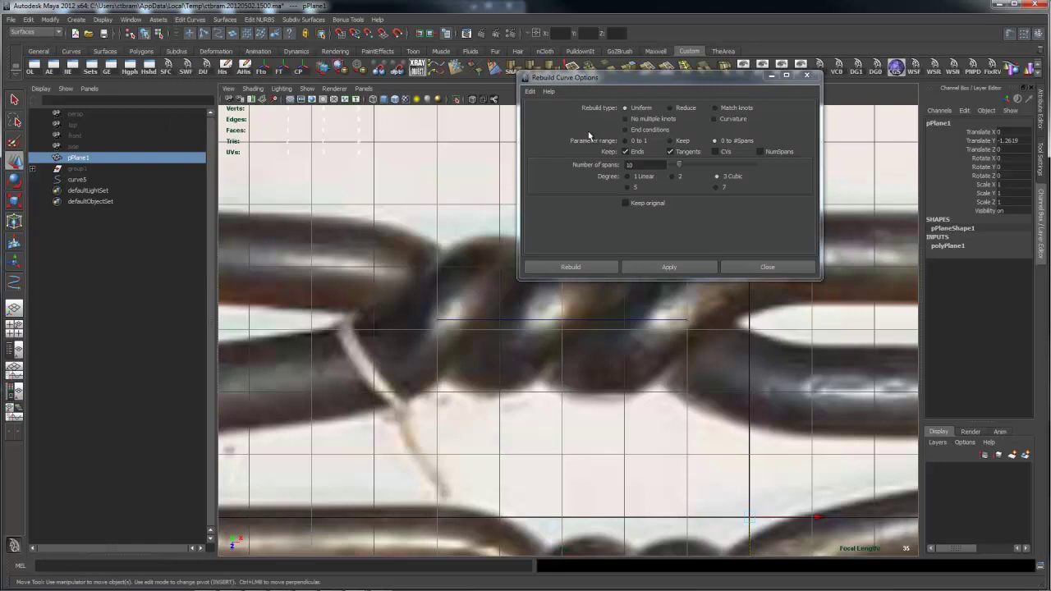
Rebuild the straight curve as a uniform cubic curve with 6 spans and close the rebuild options
drag(491, 309, 512, 345)
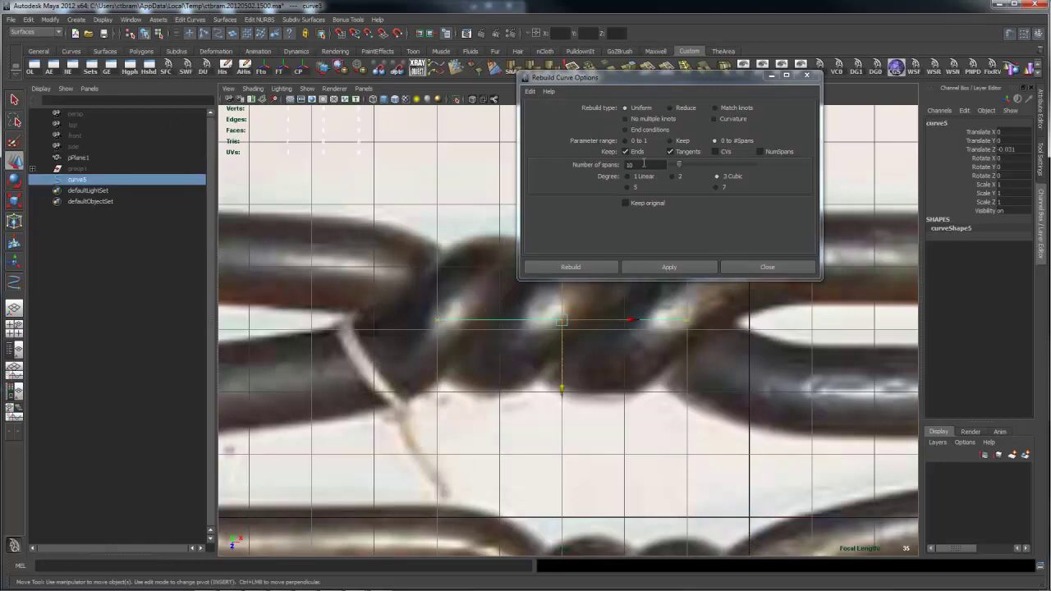
drag(640, 163, 604, 169)
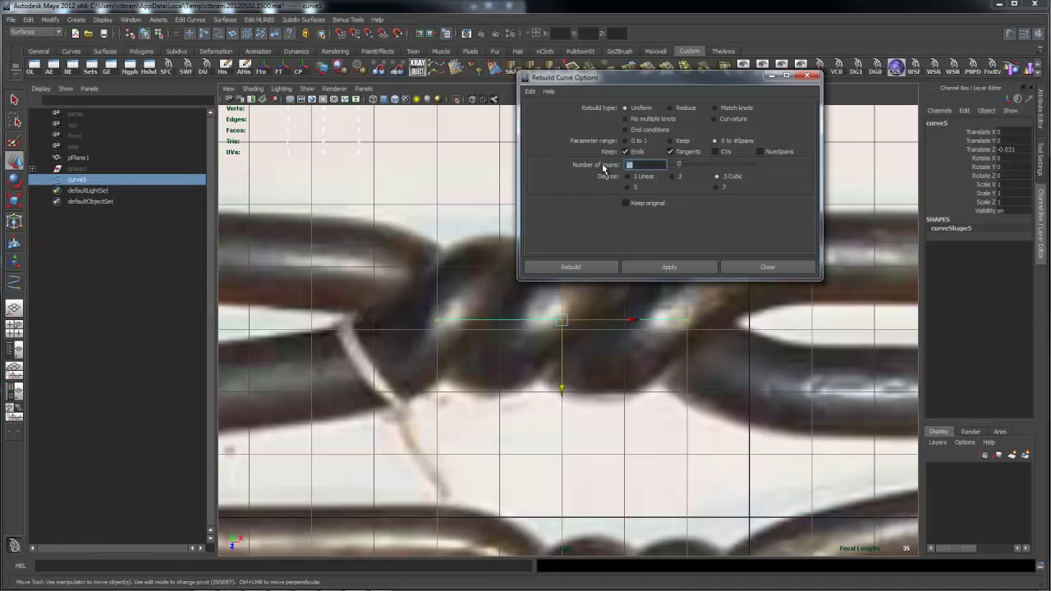
click(672, 267)
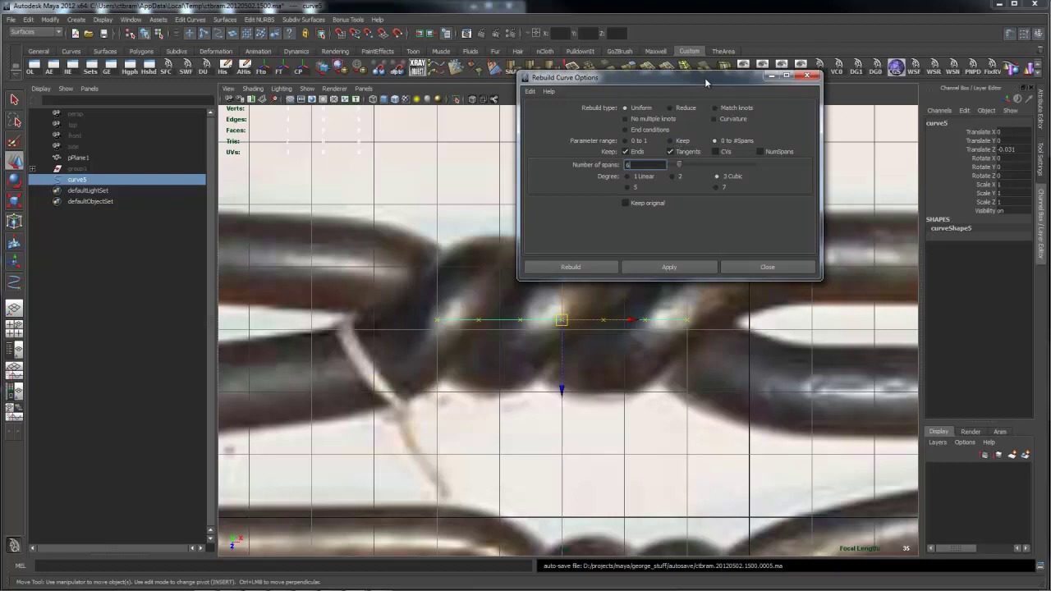
drag(705, 82, 712, 52)
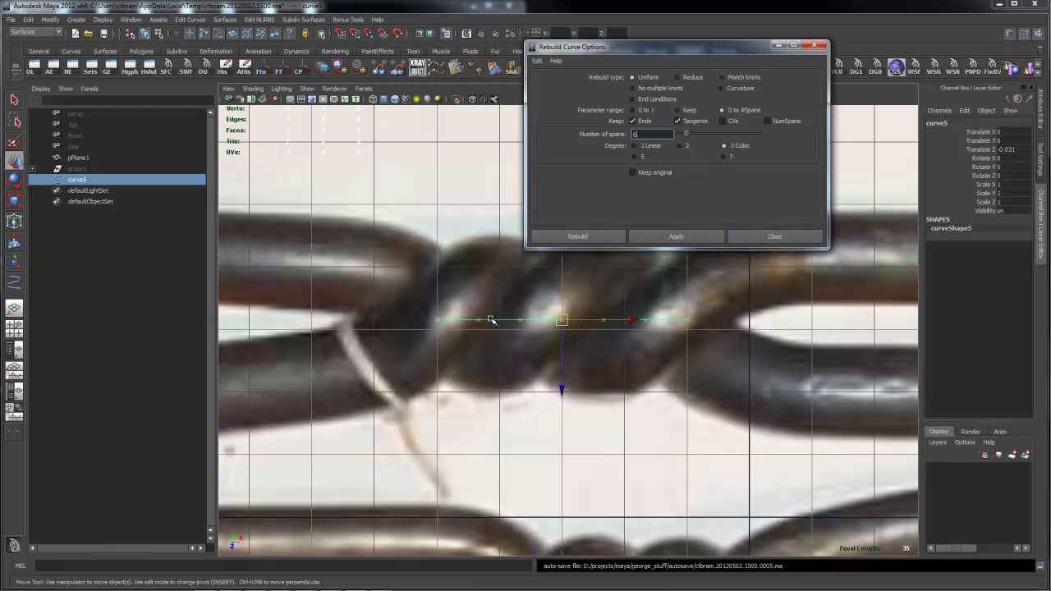
click(777, 236)
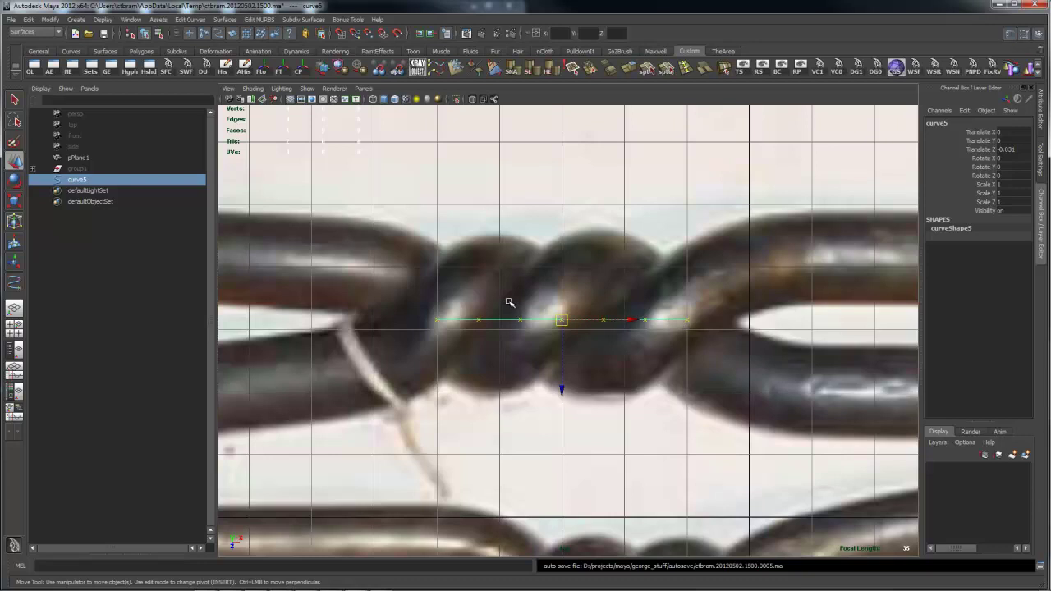
key(space)
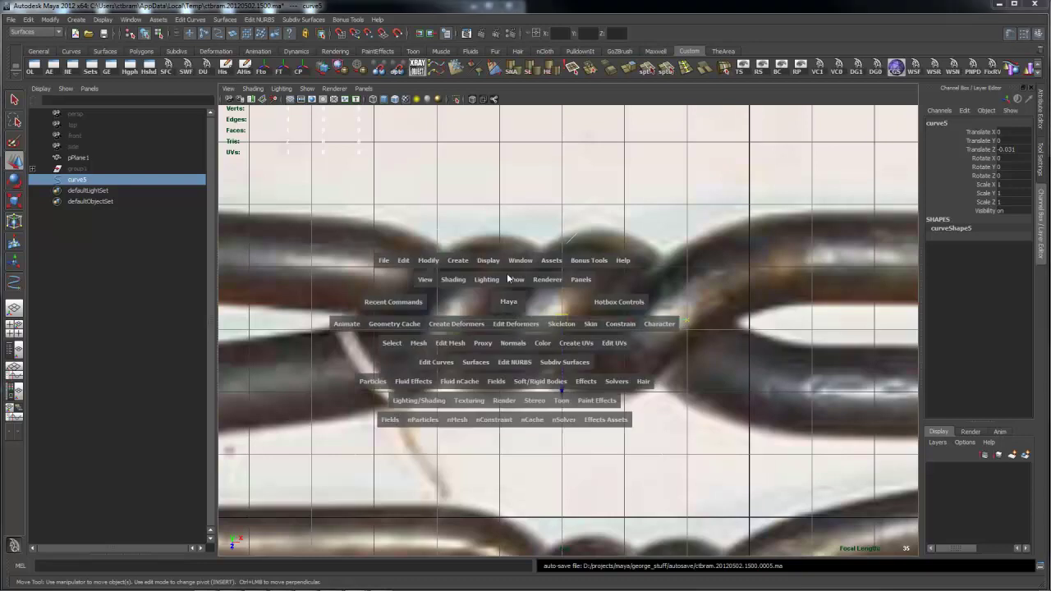
click(458, 260)
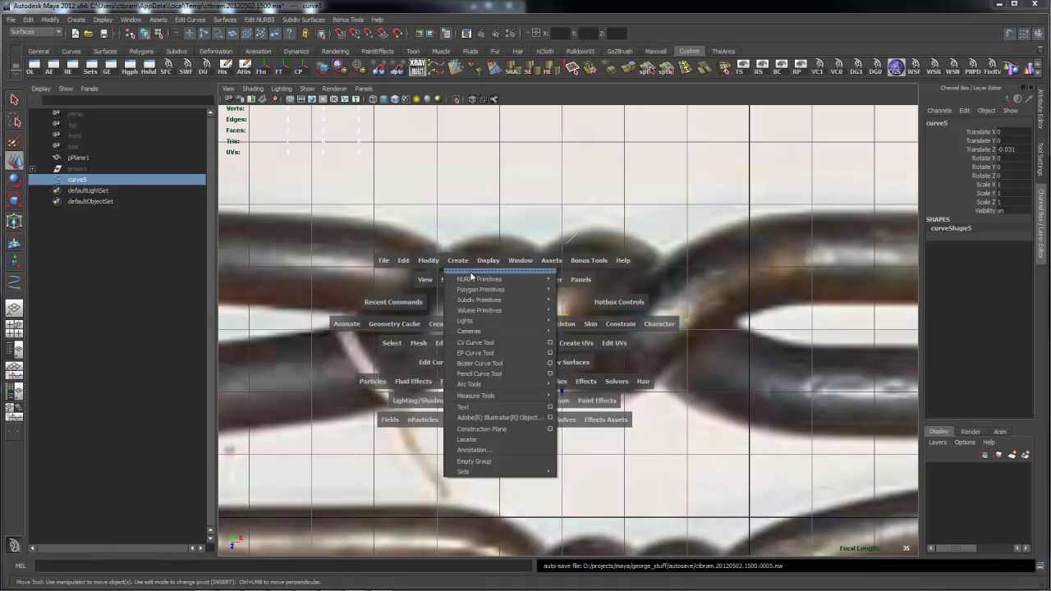
mouse_move(485, 290)
click(583, 304)
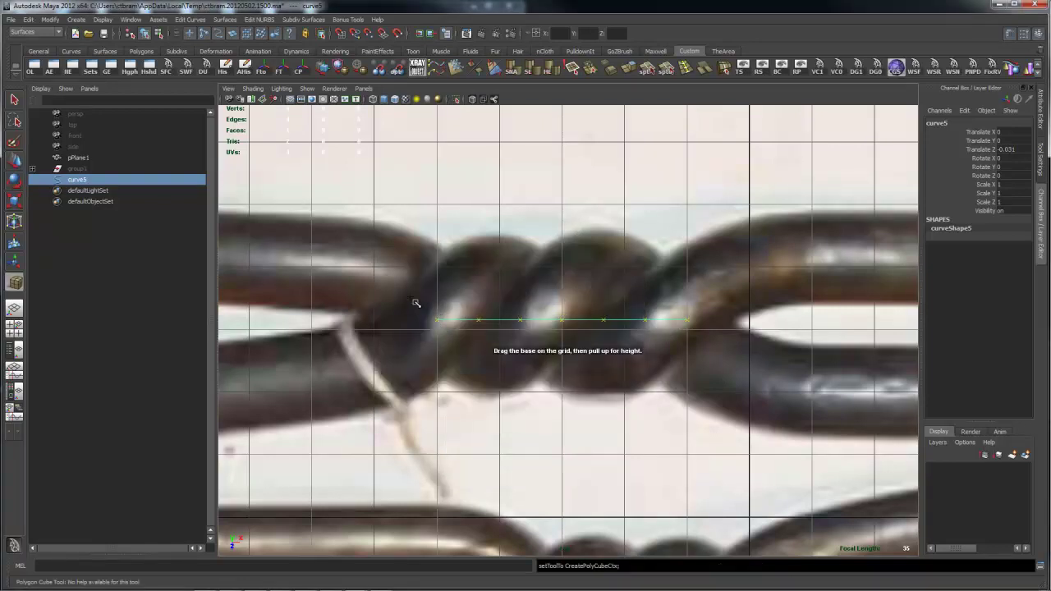
alt+middle_drag(451, 227, 735, 263)
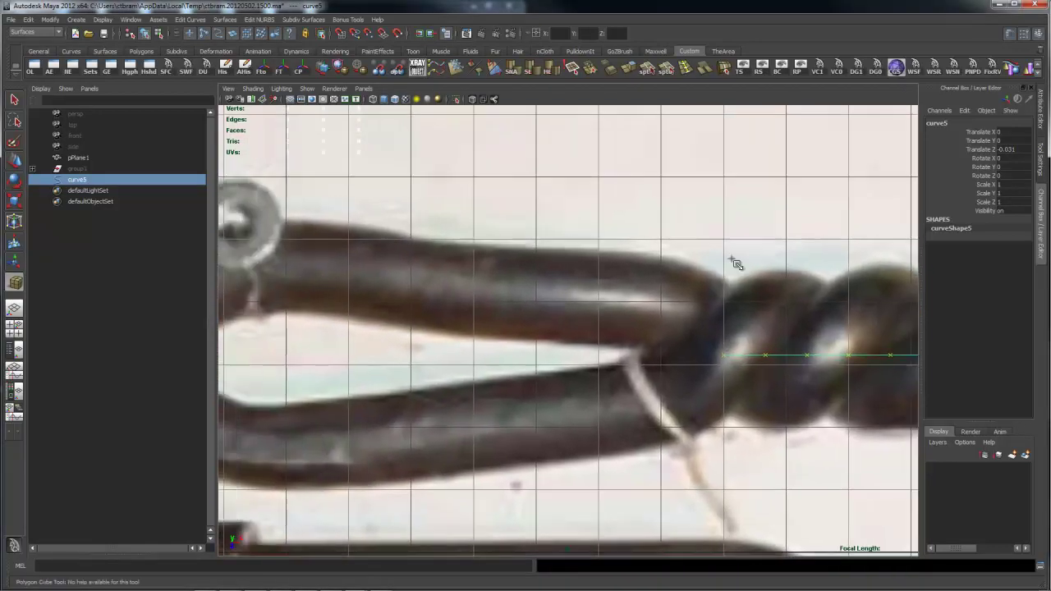
drag(513, 291, 555, 299)
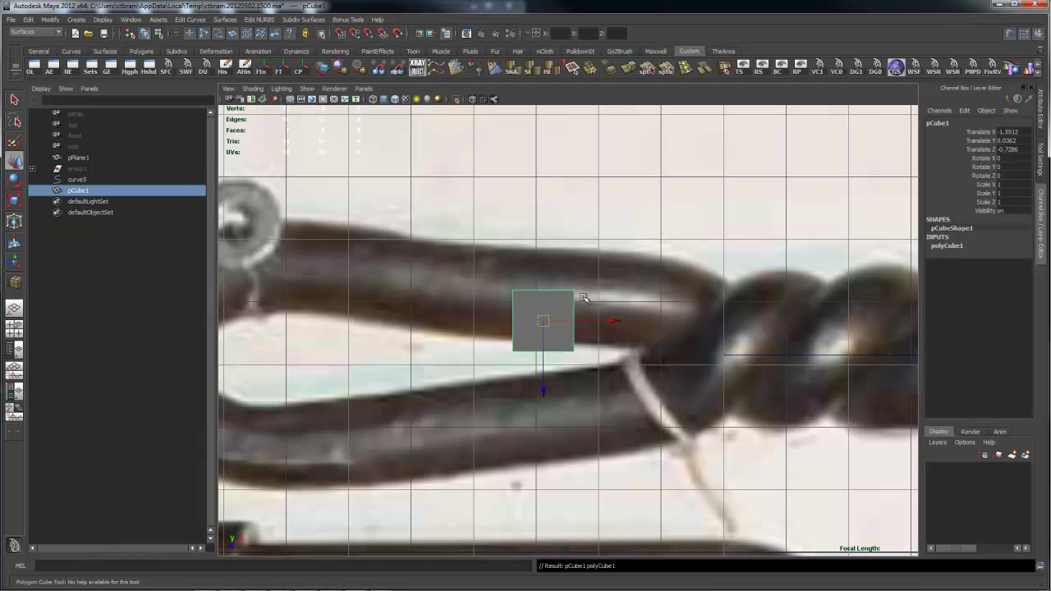
key(w)
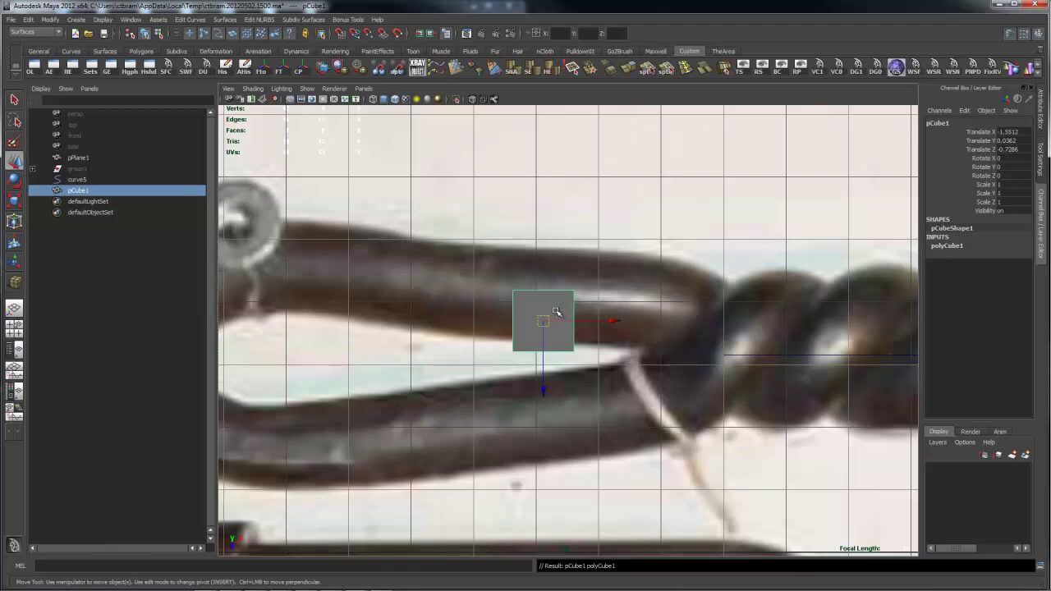
key(Delete)
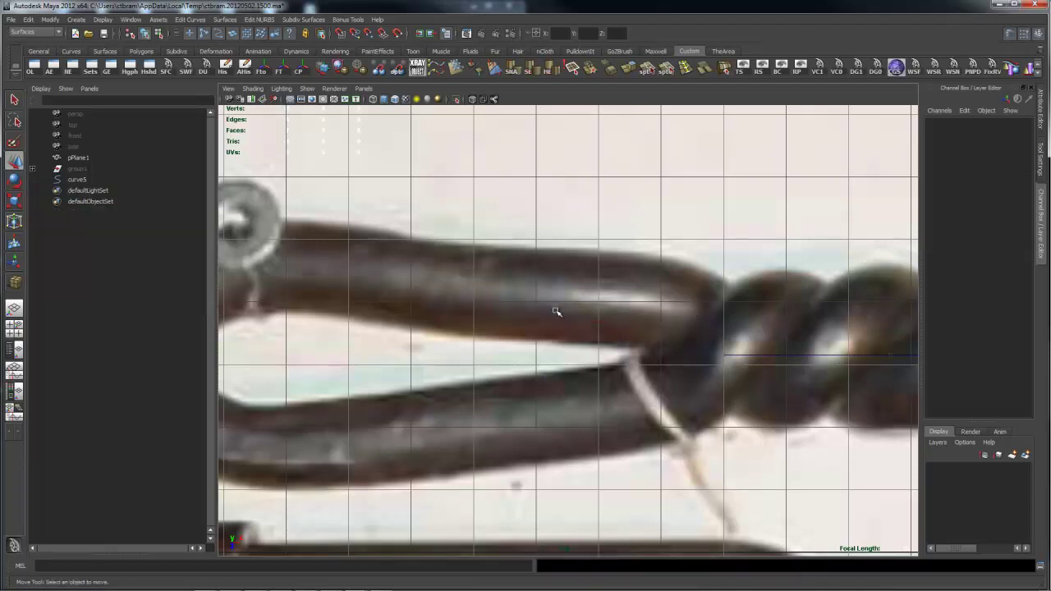
Create a polygon cylinder over the upper handle wire, with a radius of about 0.15 and a height of about 0.08
key(space)
click(565, 230)
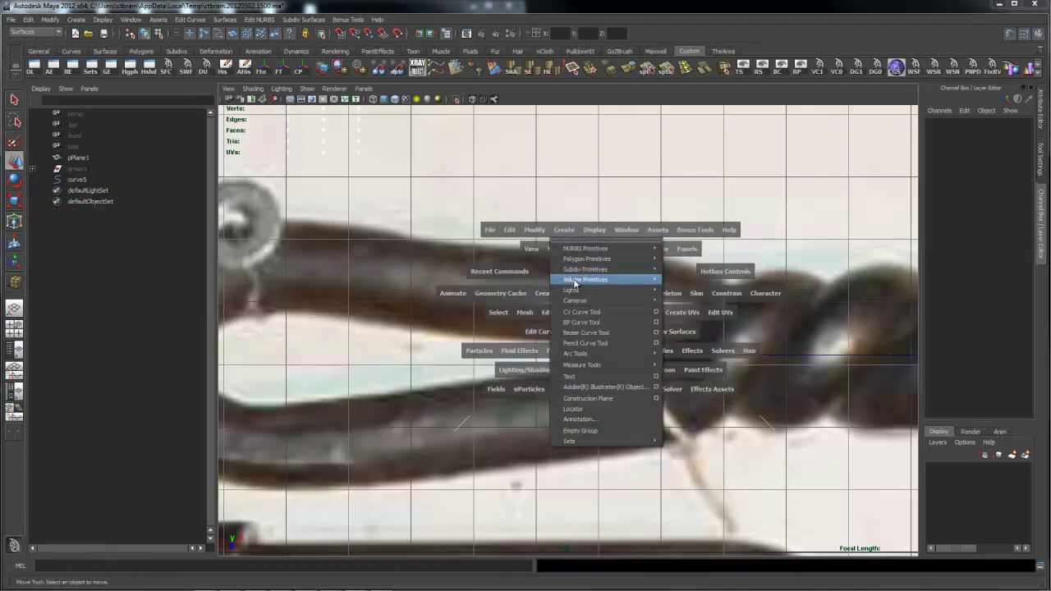
mouse_move(624, 259)
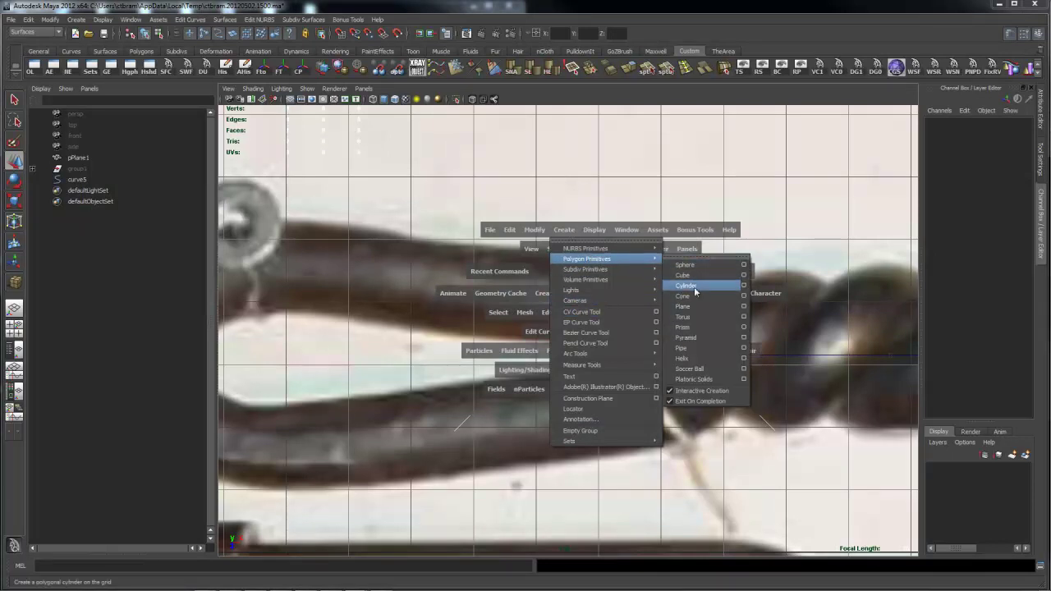
click(690, 286)
drag(506, 291, 554, 312)
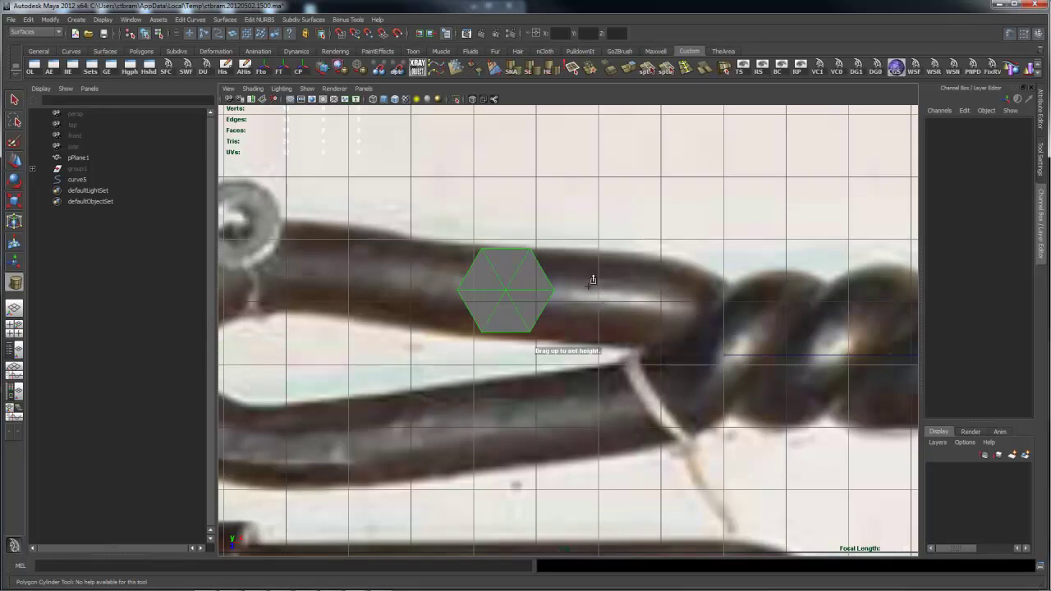
click(1040, 215)
click(1040, 217)
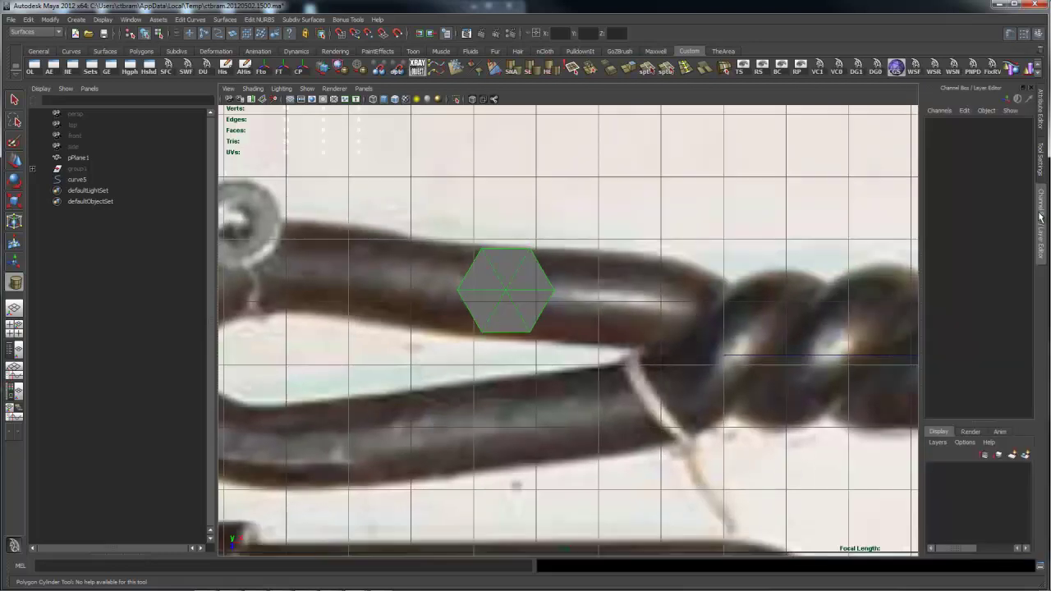
drag(529, 267, 525, 246)
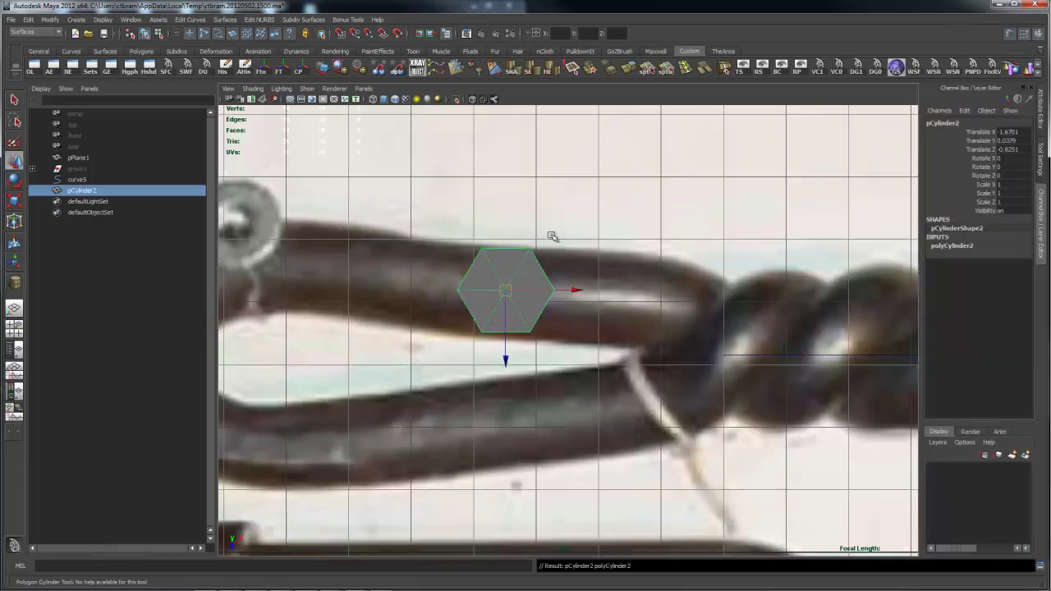
Set the new cylinder's axis subdivisions to 4
click(967, 247)
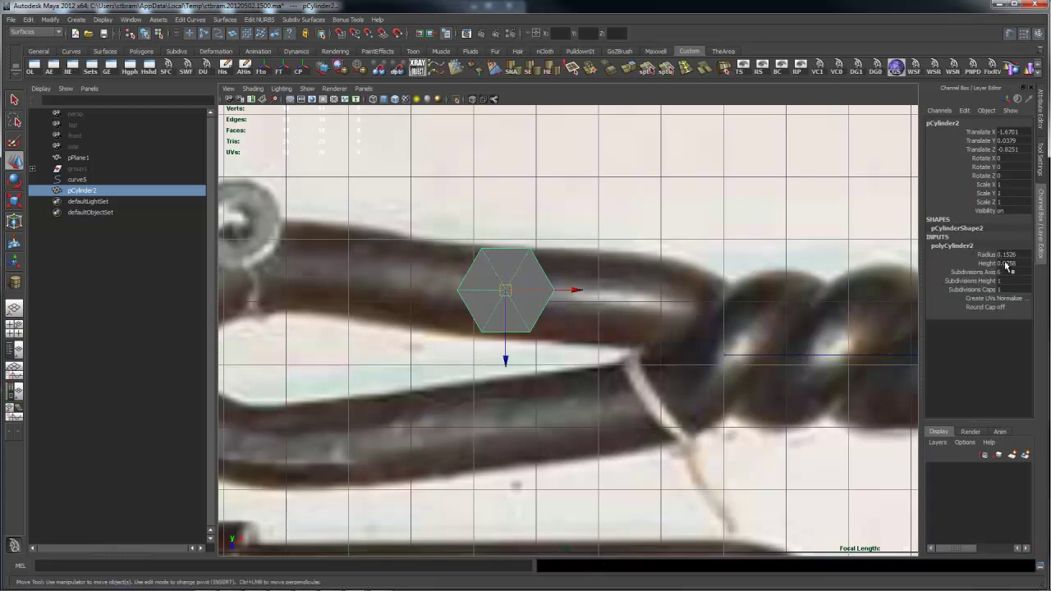
double_click(1011, 273)
text(4)
key(Return)
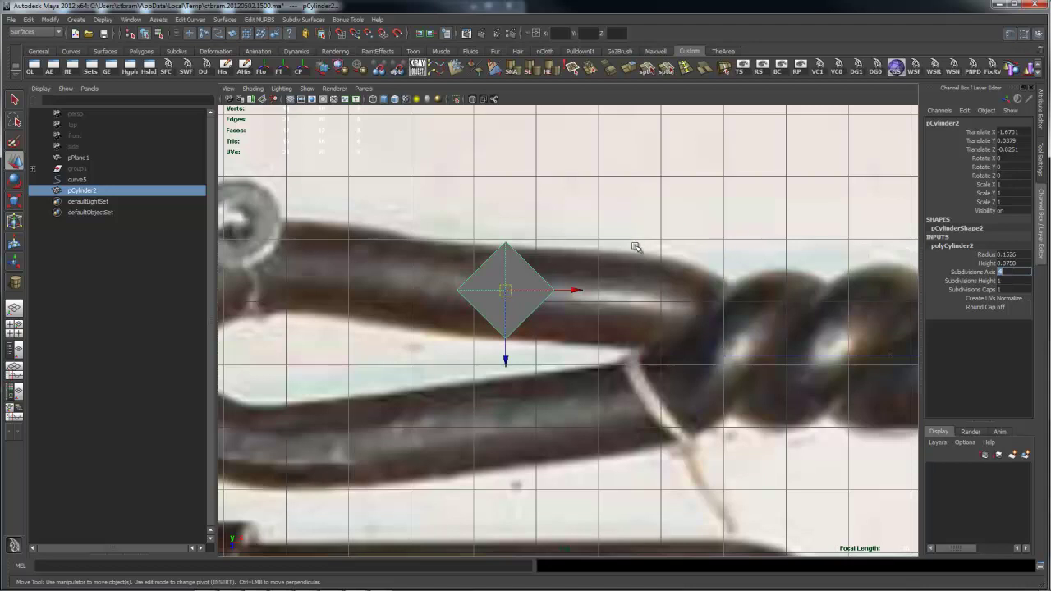
click(521, 272)
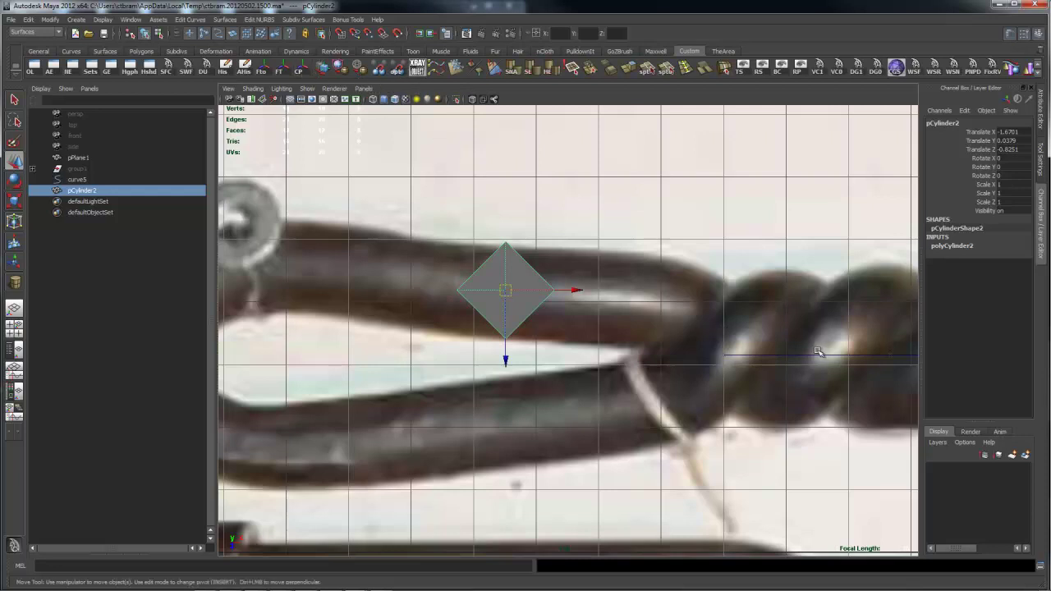
Curve-snap the four-sided cylinder onto the left end of the straight curve, at Translate X -0.9843 and Translate Z -0.6216
key(c)
middle_drag(809, 356, 629, 359)
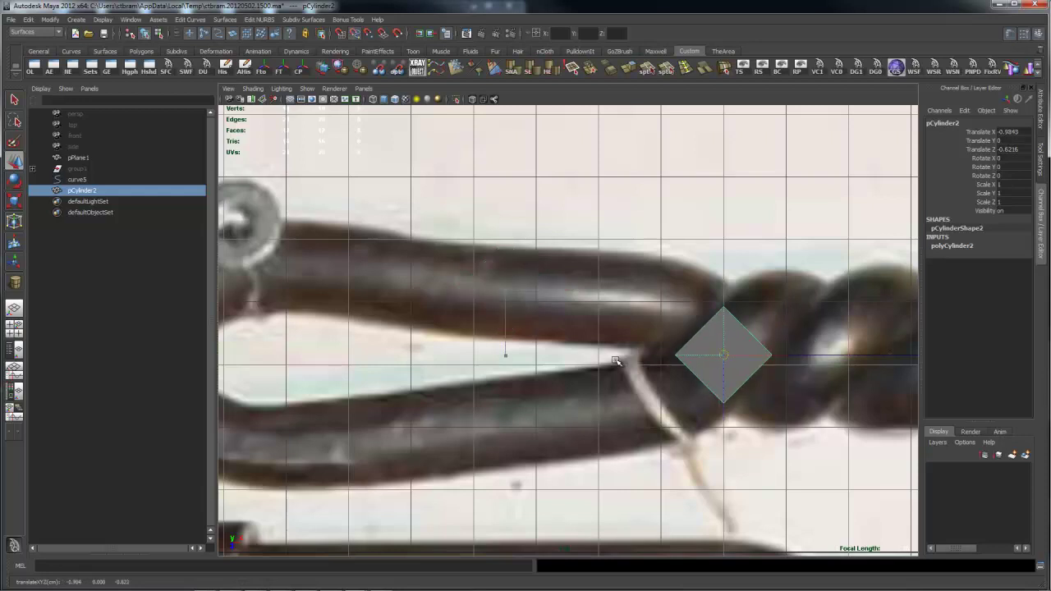
middle_drag(616, 362, 618, 361)
Rotate the cylinder to Rotate Z 90 so its caps stand perpendicular to the straight curve
key(r)
key(e)
middle_drag(701, 357, 724, 355)
drag(724, 355, 727, 355)
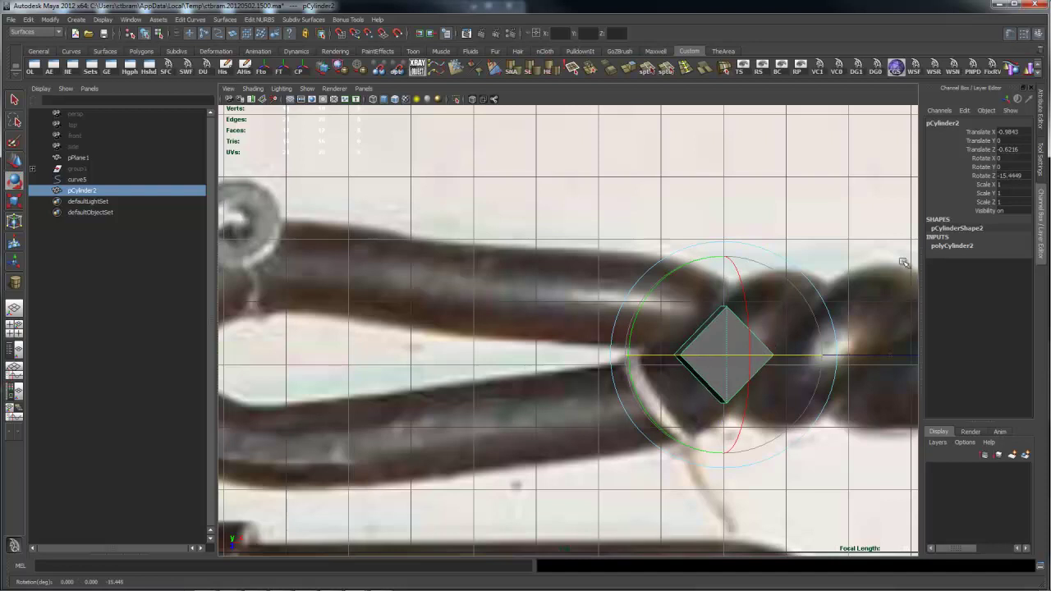
double_click(1015, 176)
text(90)
key(Return)
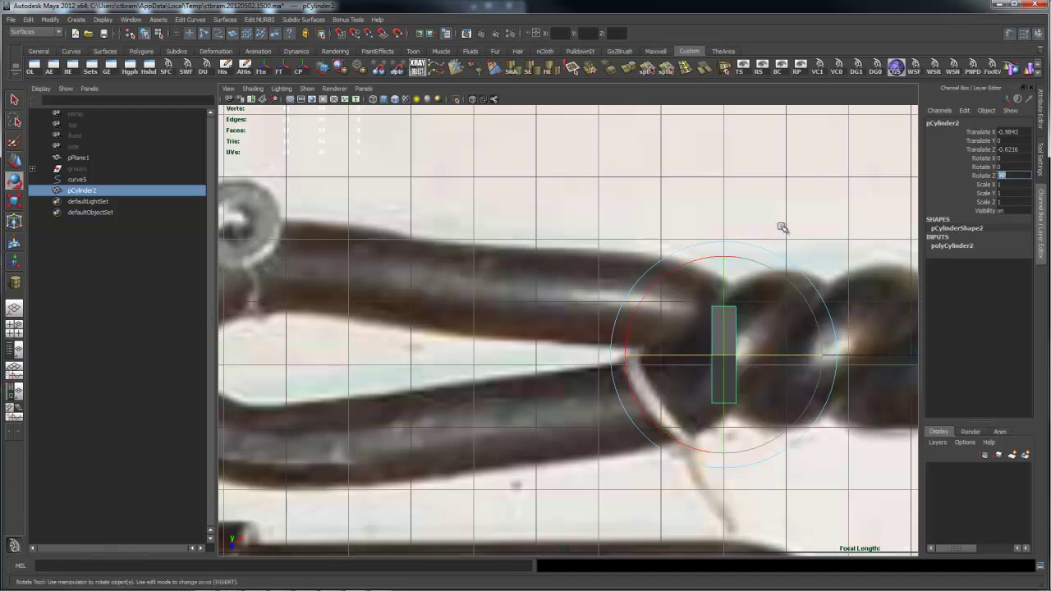
Delete the cylinder's side faces and outer cap, keeping only the cap faces on the side toward the twist
alt+middle_drag(781, 226, 660, 213)
alt+right_drag(594, 243, 679, 290)
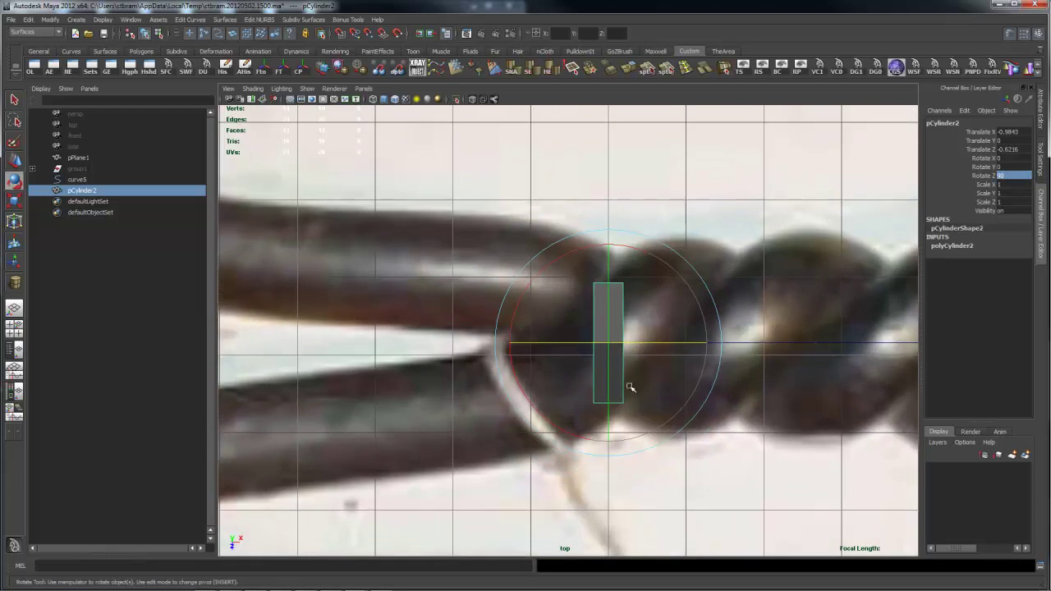
click(692, 195)
right_drag(621, 300, 622, 325)
drag(570, 287, 602, 433)
click(602, 433)
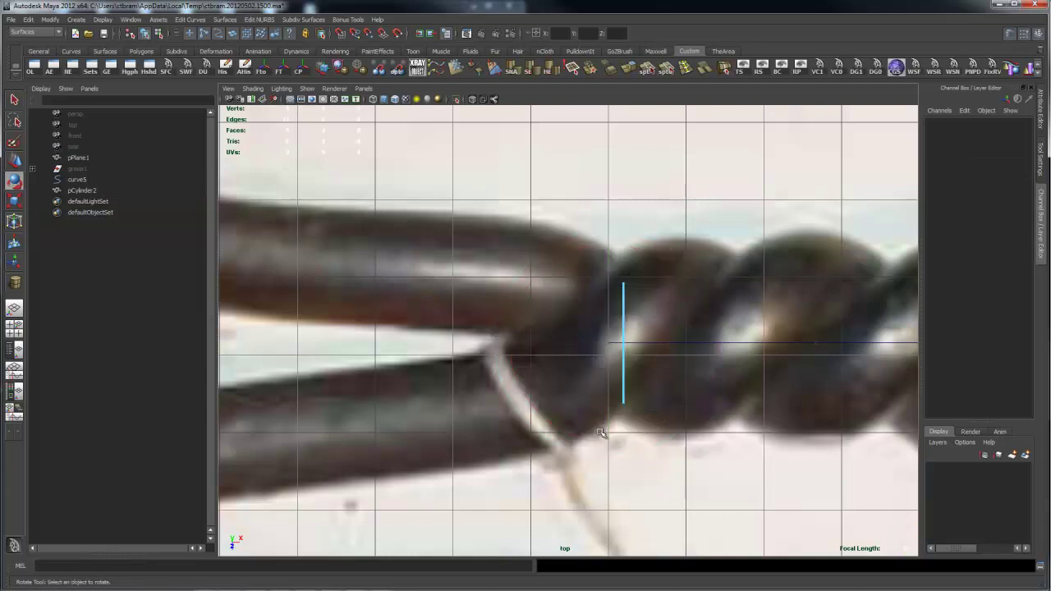
Switch to the perspective view around the remaining cap and turn off two-sided lighting
key(space)
drag(644, 316, 650, 287)
alt+drag(676, 261, 579, 303)
alt+right_drag(579, 303, 622, 303)
alt+drag(622, 303, 567, 297)
alt+middle_drag(531, 307, 643, 307)
alt+drag(581, 324, 653, 295)
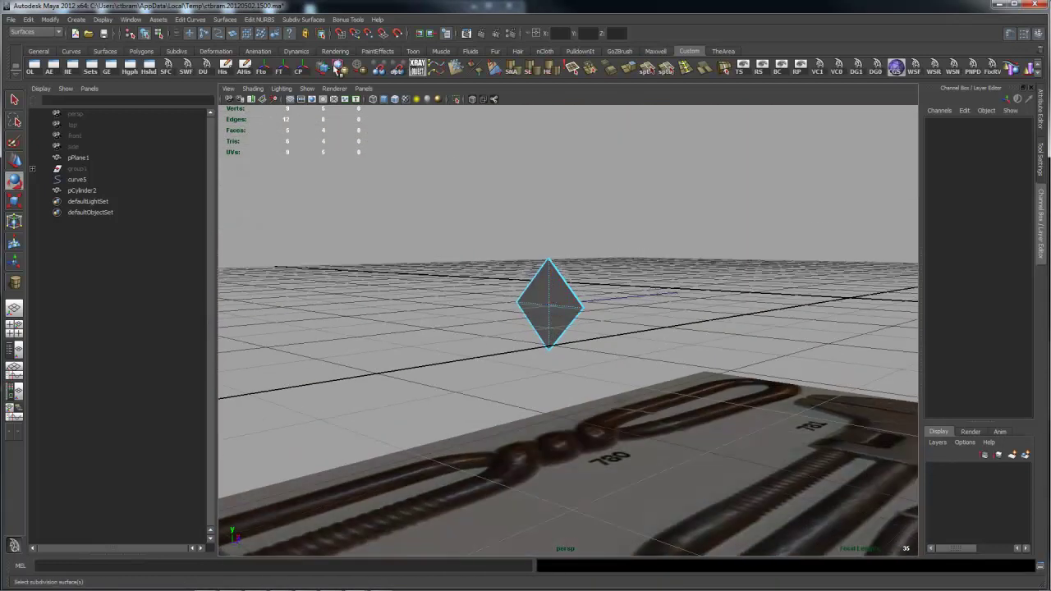
click(281, 88)
click(294, 158)
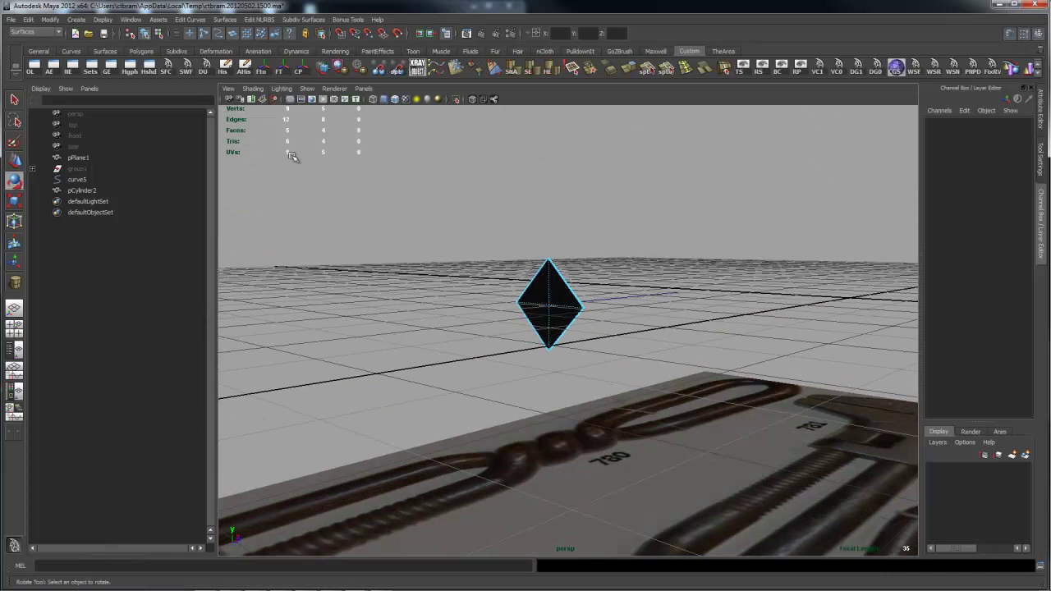
Try to delete the edges meeting at the diamond cap's centre vertex and undo the deletion
alt+drag(559, 211, 391, 221)
alt+right_drag(391, 221, 492, 240)
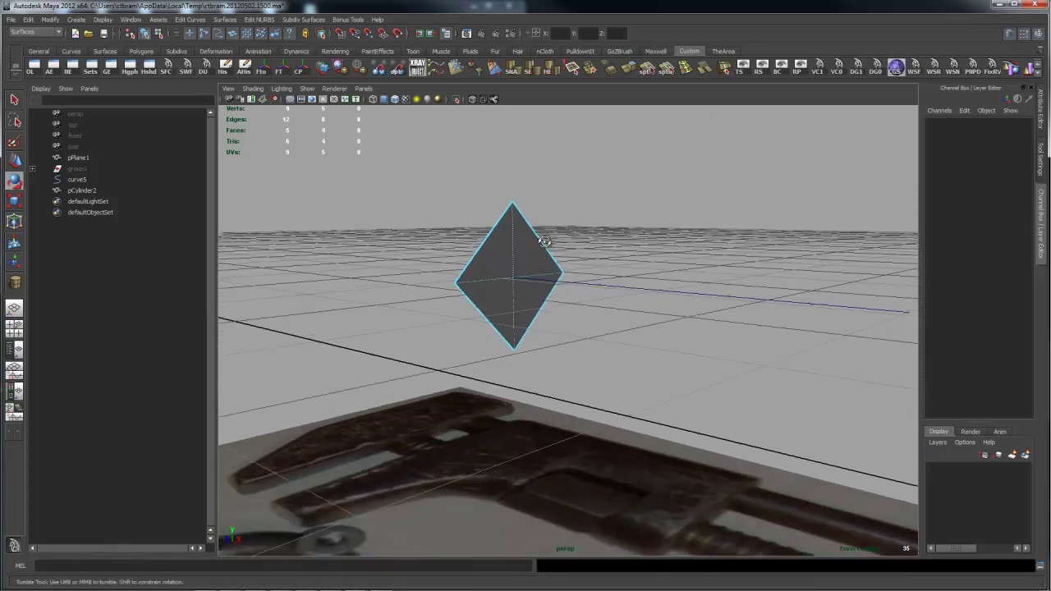
alt+drag(492, 240, 517, 265)
right_drag(520, 258, 522, 271)
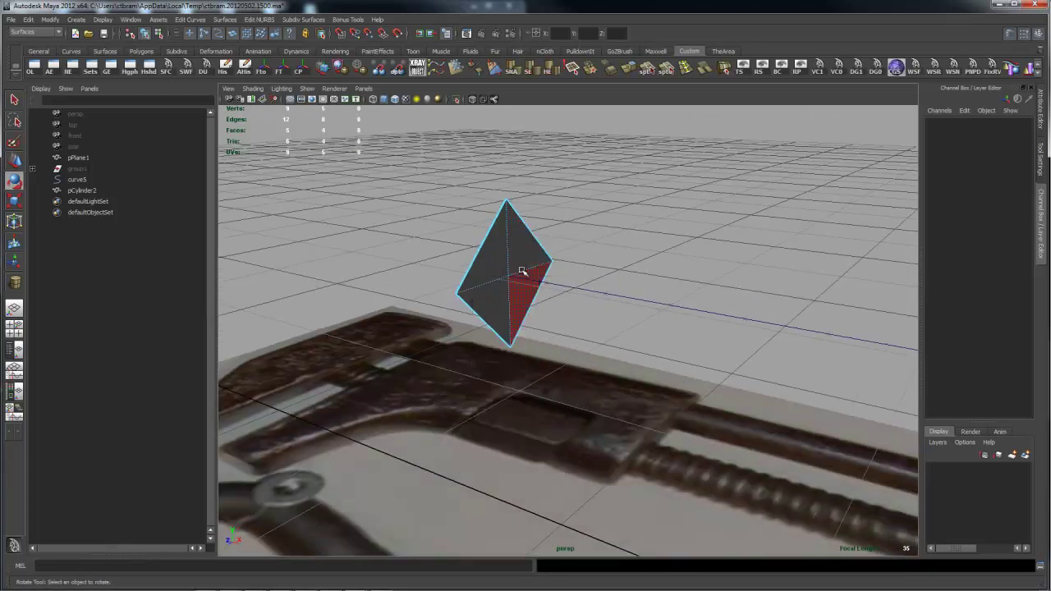
right_click(521, 259)
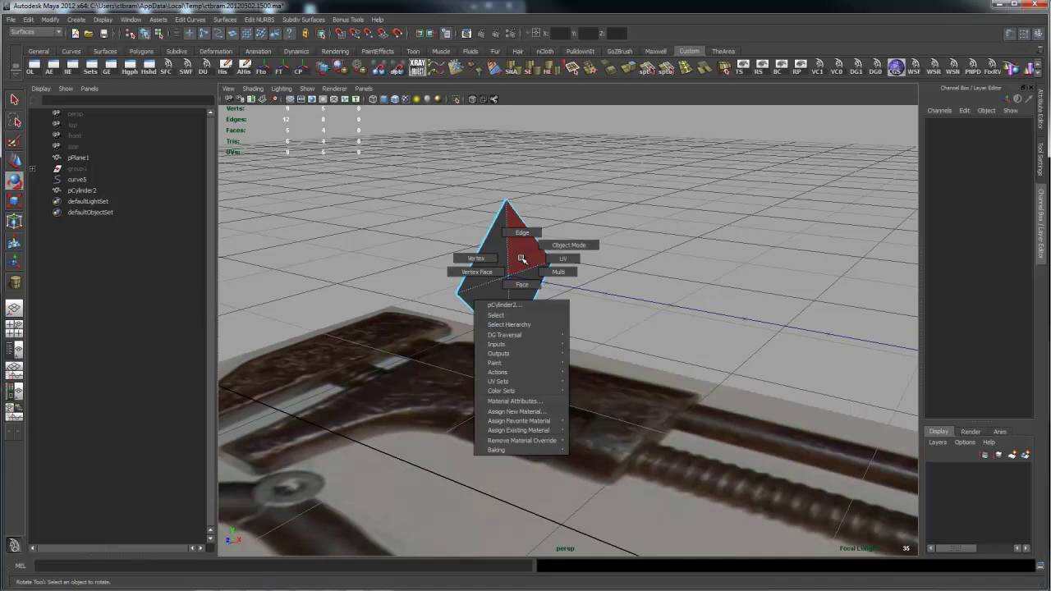
right_drag(522, 259, 495, 261)
click(509, 276)
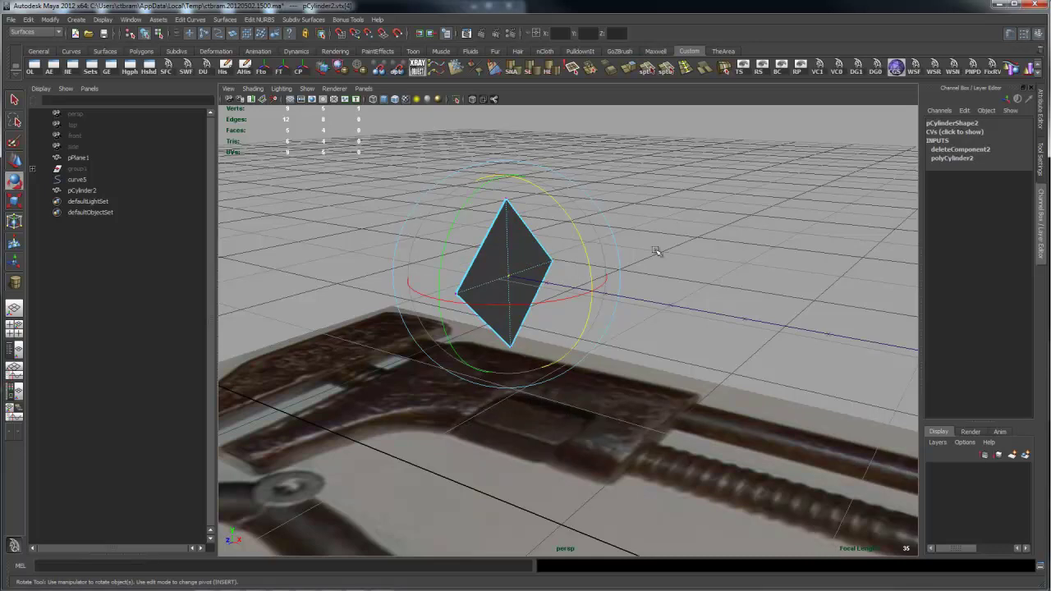
ctrl+right_click(694, 241)
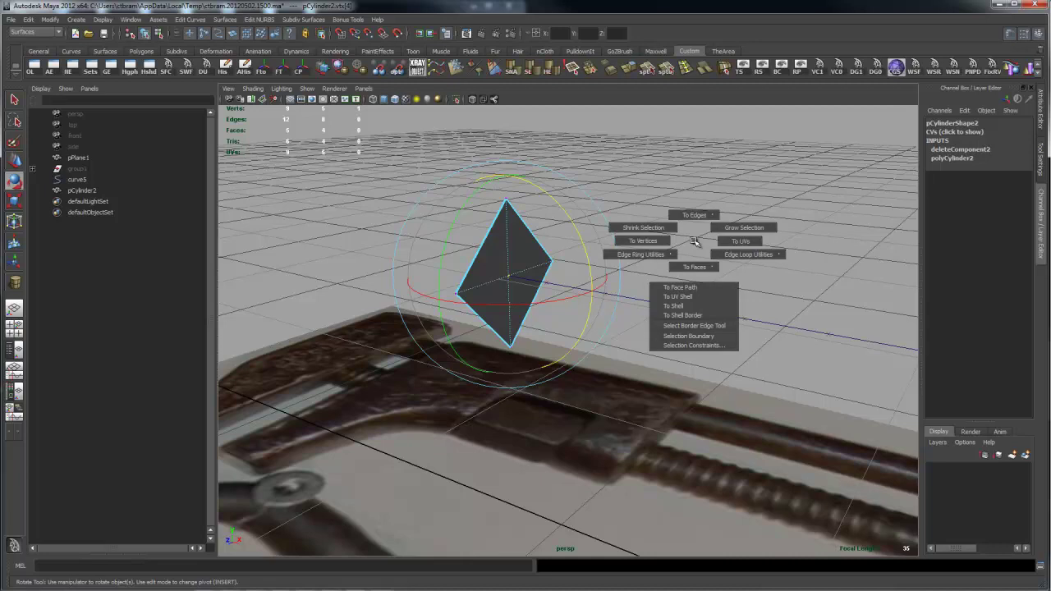
ctrl+right_drag(694, 240, 694, 191)
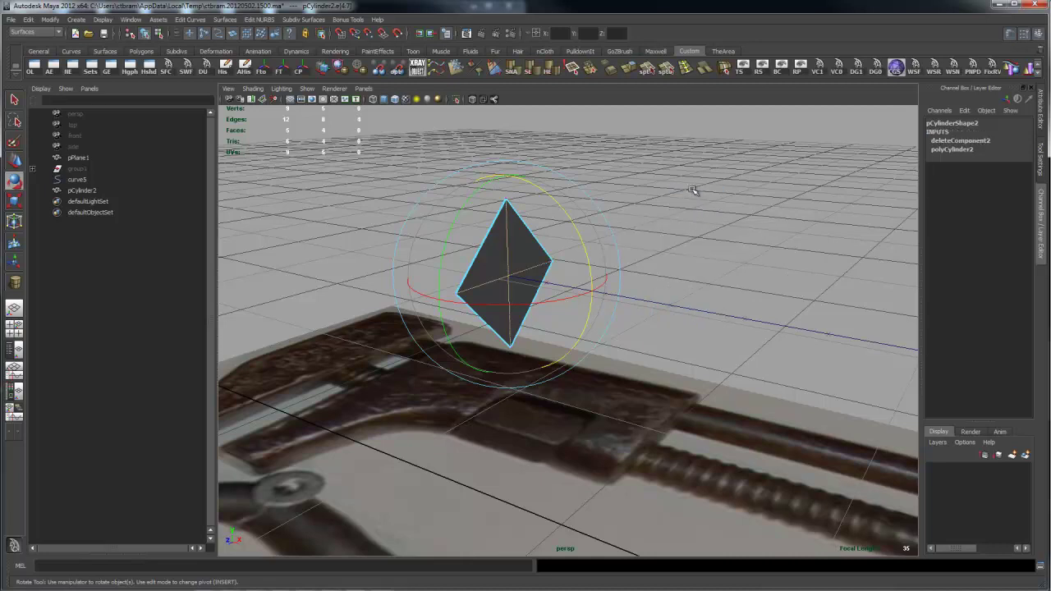
ctrl+right_drag(724, 211, 697, 223)
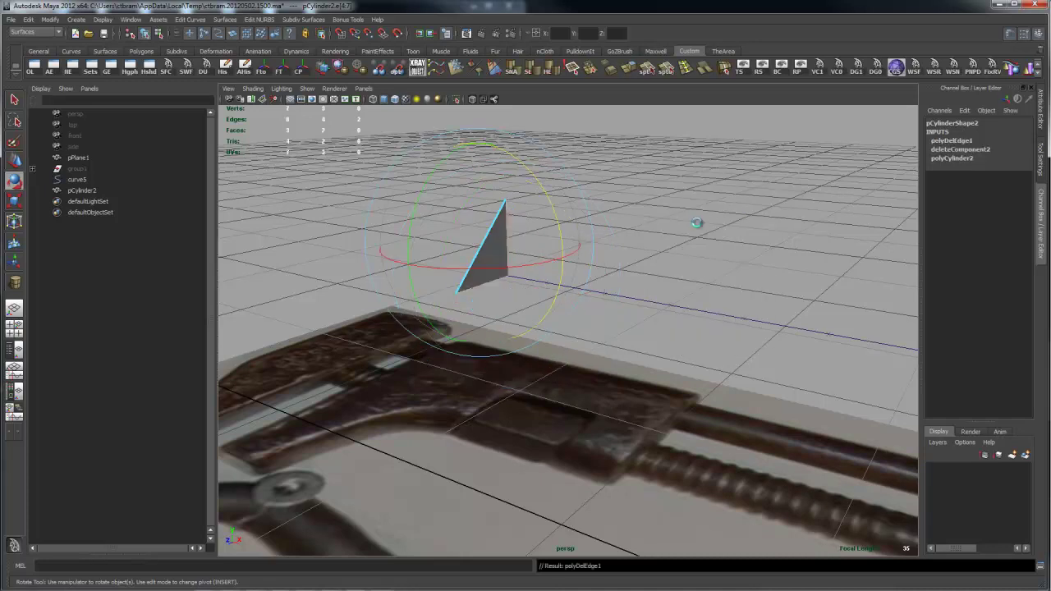
key(ctrl+z)
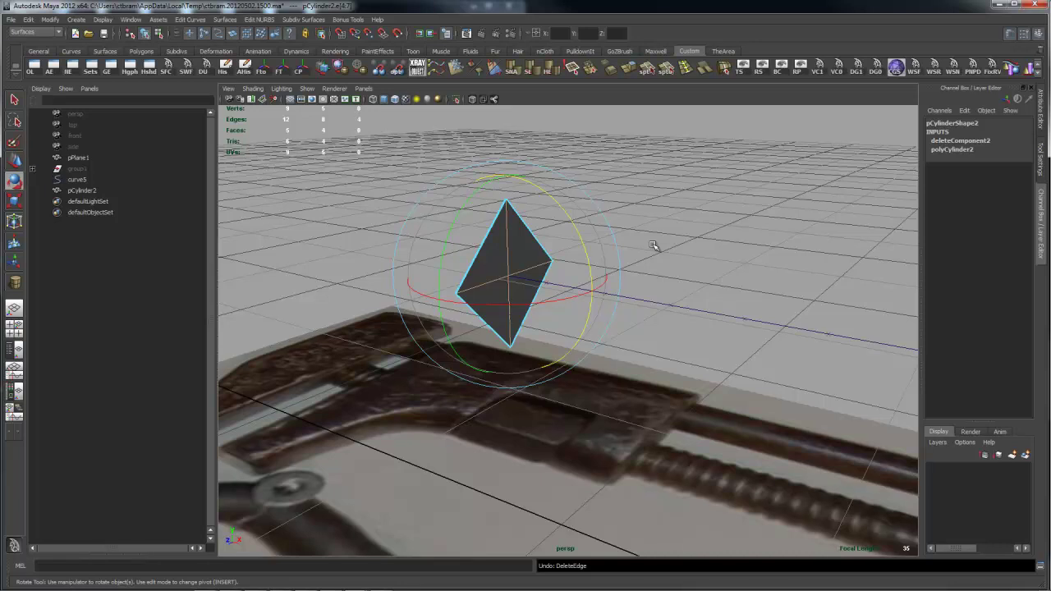
Delete the inner edges meeting at the diamond cap's centre to leave one four-sided face
click(653, 245)
mouse_move(509, 267)
right_down()
mouse_move(485, 271)
mouse_move(514, 251)
right_up()
click(522, 283)
click(525, 256)
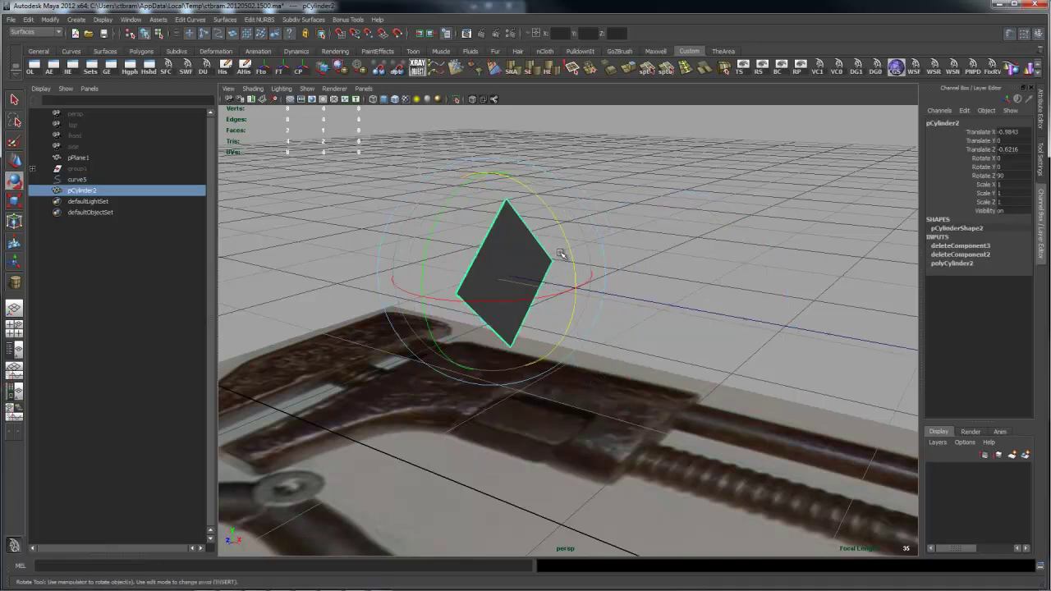
Check both sides of the diamond-shaped face and reverse its normal
alt+drag(648, 217, 694, 209)
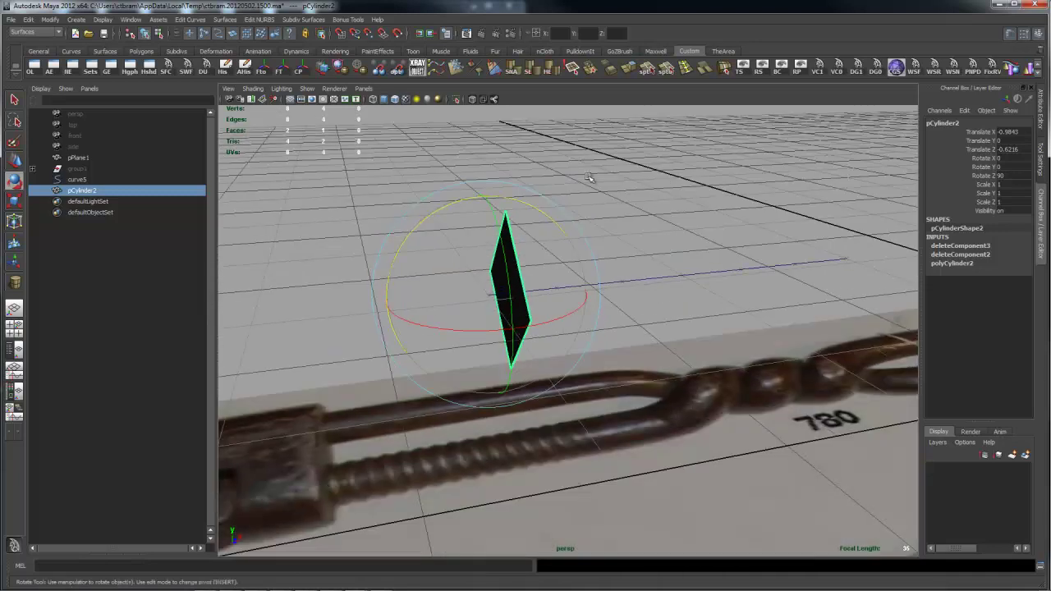
alt+drag(568, 168, 484, 176)
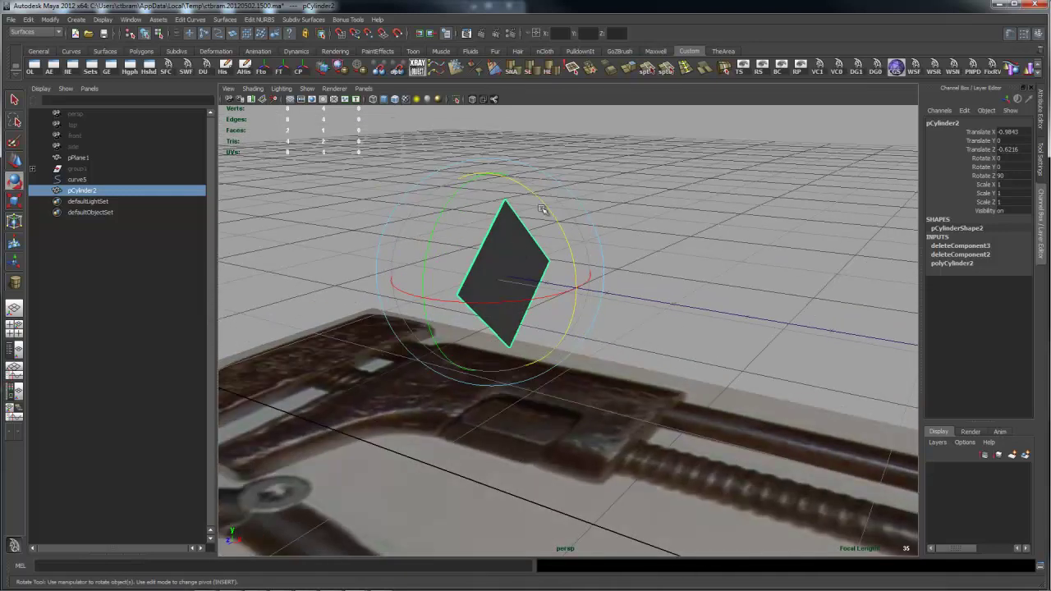
alt+drag(542, 209, 604, 210)
click(485, 69)
alt+drag(561, 182, 597, 203)
key(space)
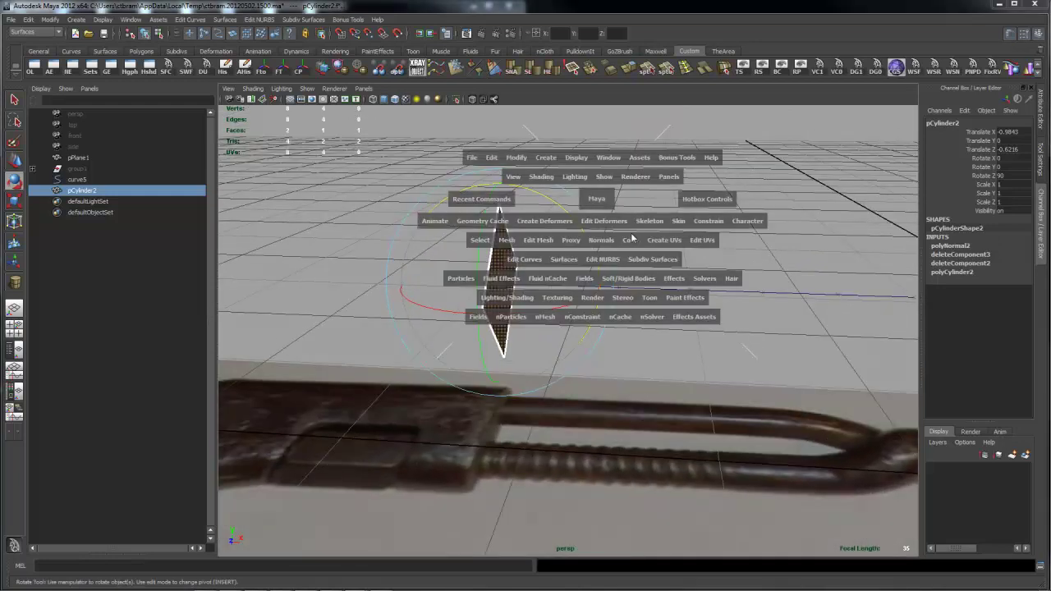
click(608, 243)
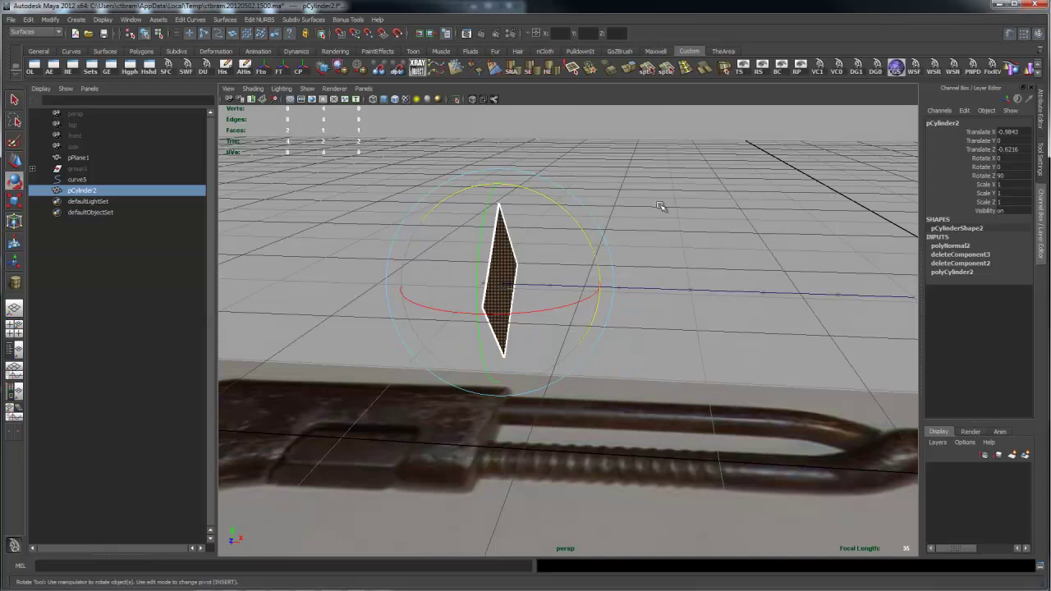
Move the diamond-shaped face along X and snap it onto the start of the straight curve
click(570, 214)
alt+drag(570, 214, 559, 233)
alt+drag(490, 284, 509, 244)
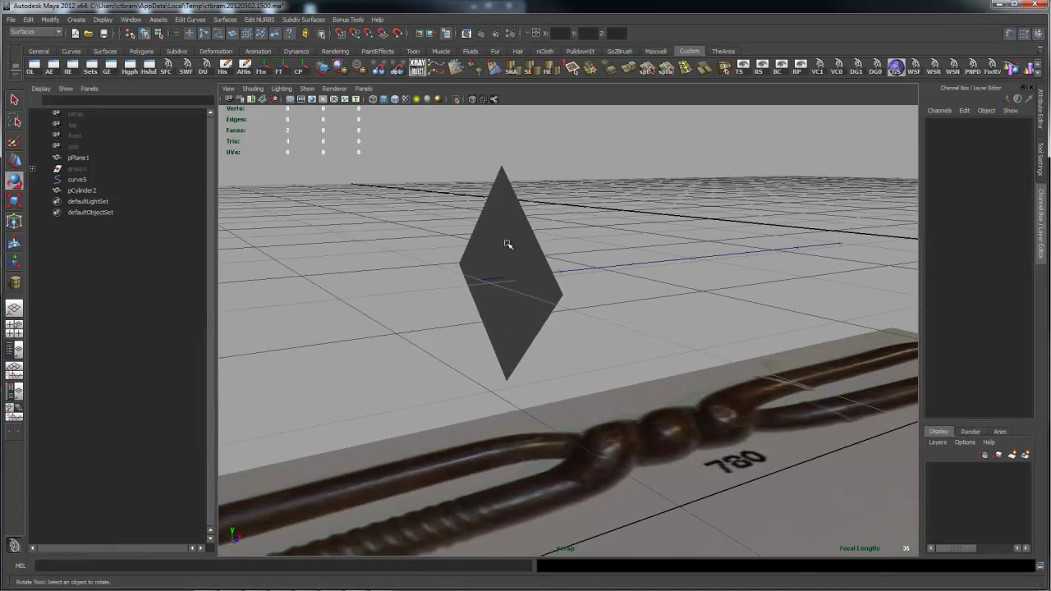
click(516, 235)
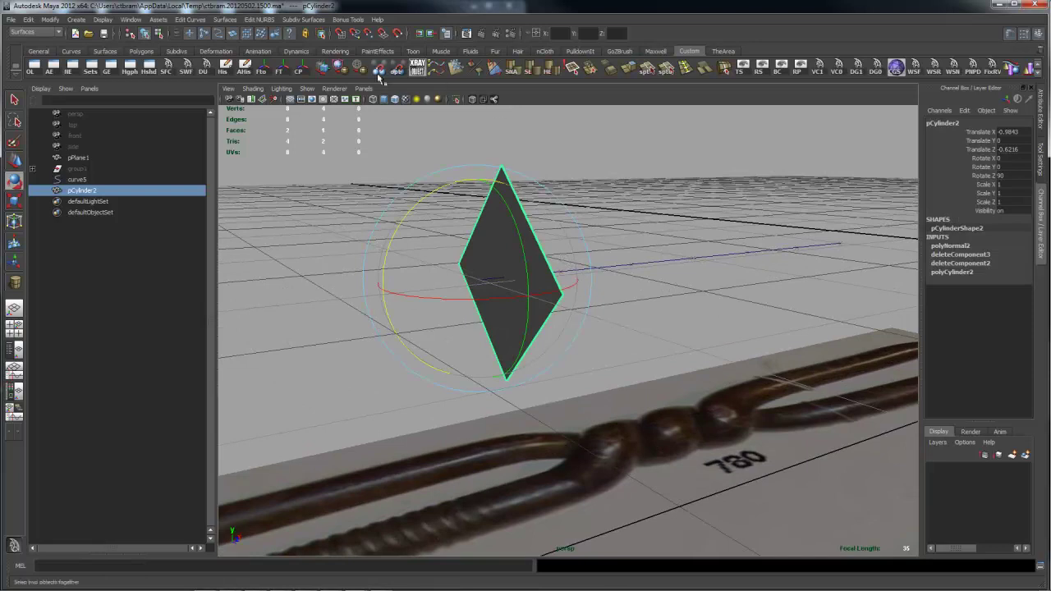
key(w)
mouse_move(577, 259)
alt+mouse_down()
mouse_move(619, 230)
mouse_move(597, 263)
alt+mouse_up()
key(c)
middle_drag(602, 271, 415, 287)
Examine the straight curve's control vertices and how its start meets the diamond face
mouse_move(642, 241)
alt+mouse_down()
mouse_move(619, 225)
mouse_move(624, 235)
alt+mouse_up()
click(636, 276)
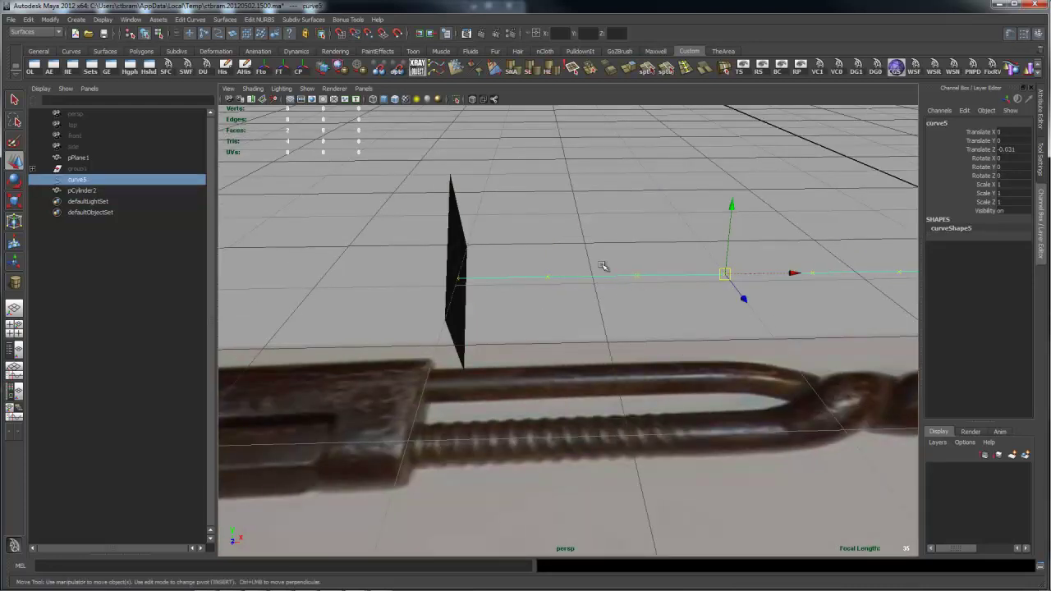
right_drag(639, 207, 595, 211)
alt+drag(591, 222, 474, 248)
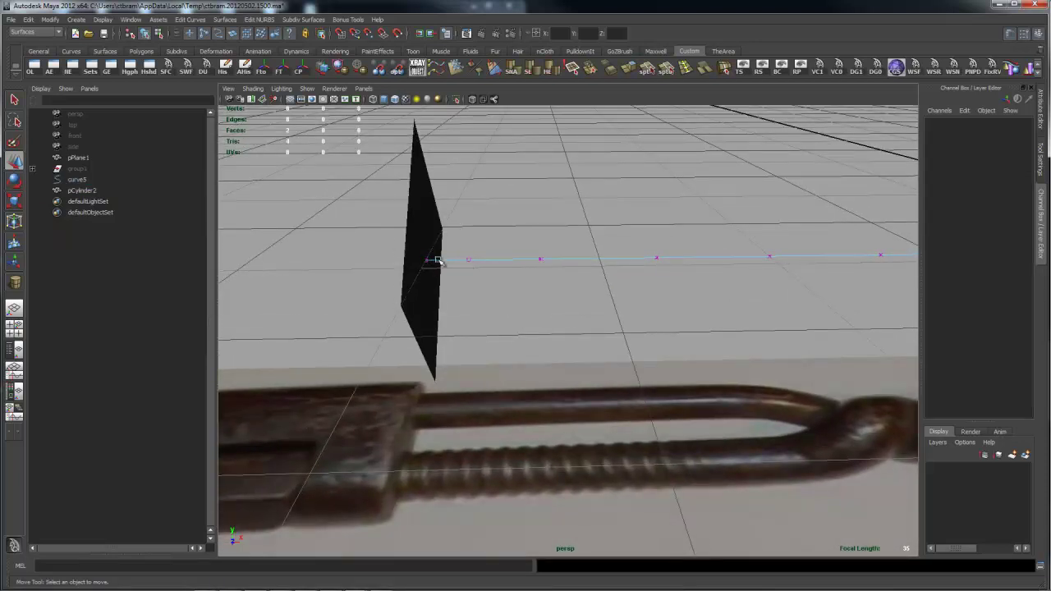
alt+right_drag(759, 199, 622, 206)
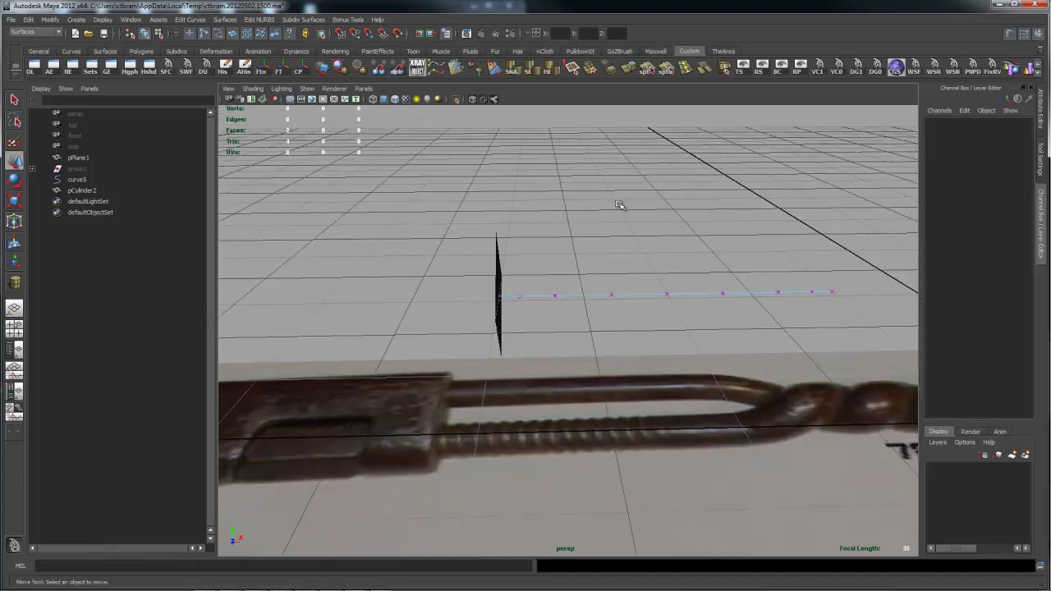
alt+drag(565, 234, 572, 247)
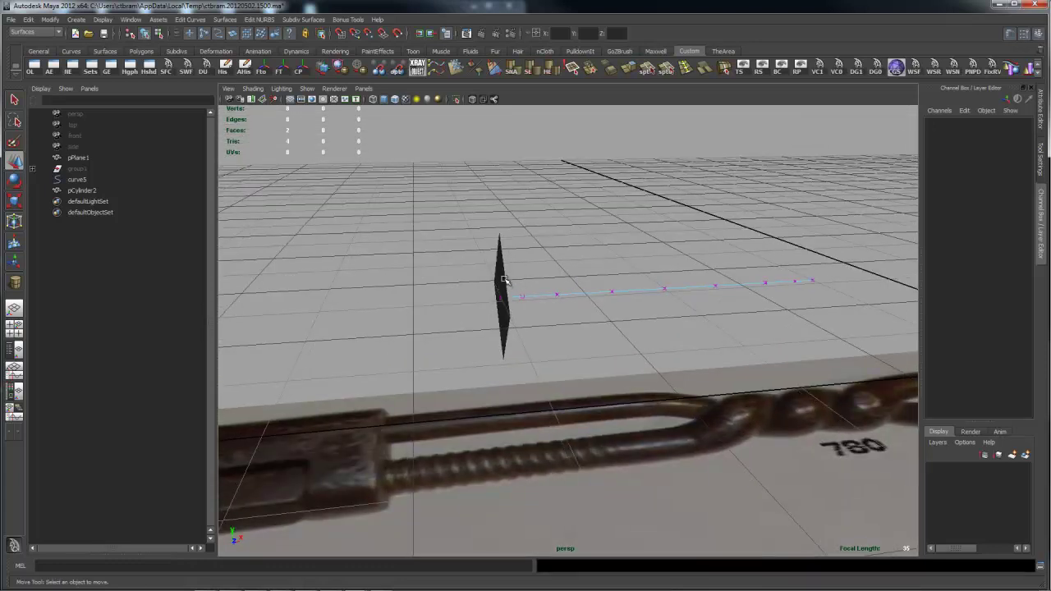
alt+drag(596, 242, 563, 244)
alt+right_drag(460, 247, 535, 283)
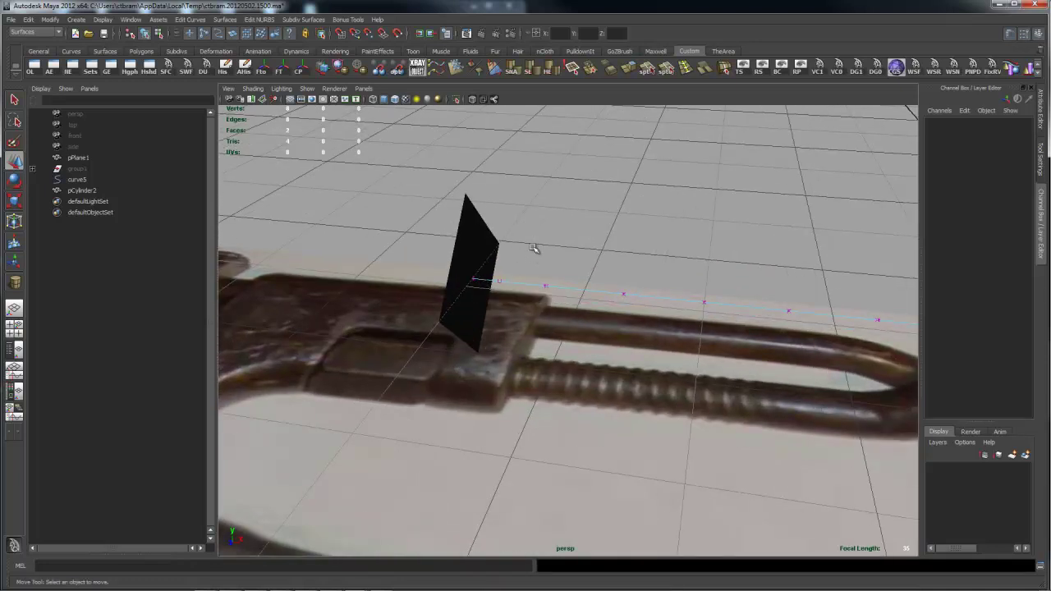
alt+drag(577, 238, 580, 284)
right_drag(581, 294, 608, 279)
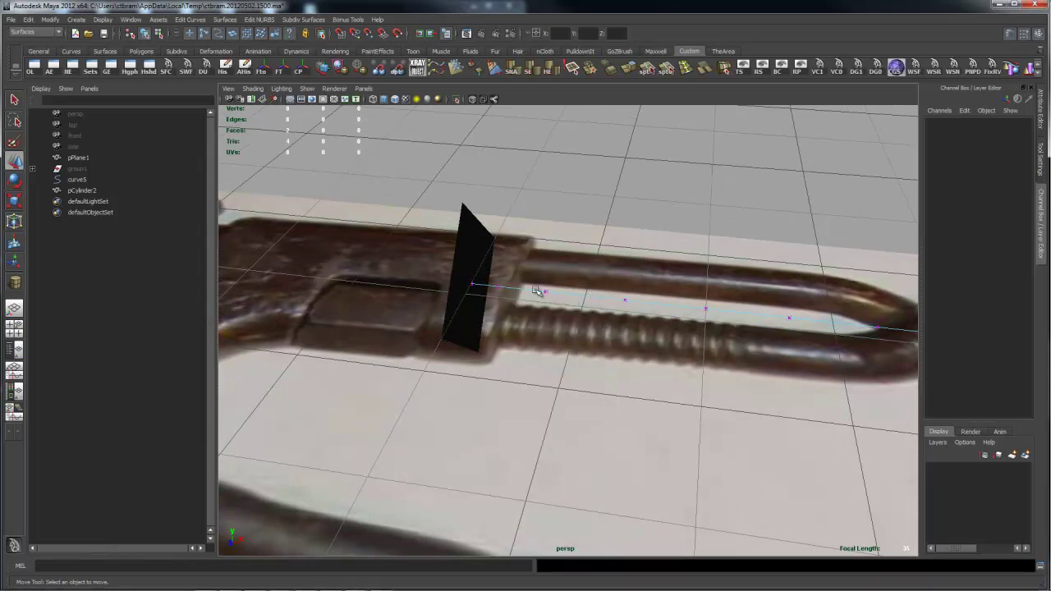
Extrude the diamond face along the straight curve
click(462, 257)
click(578, 243)
click(588, 293)
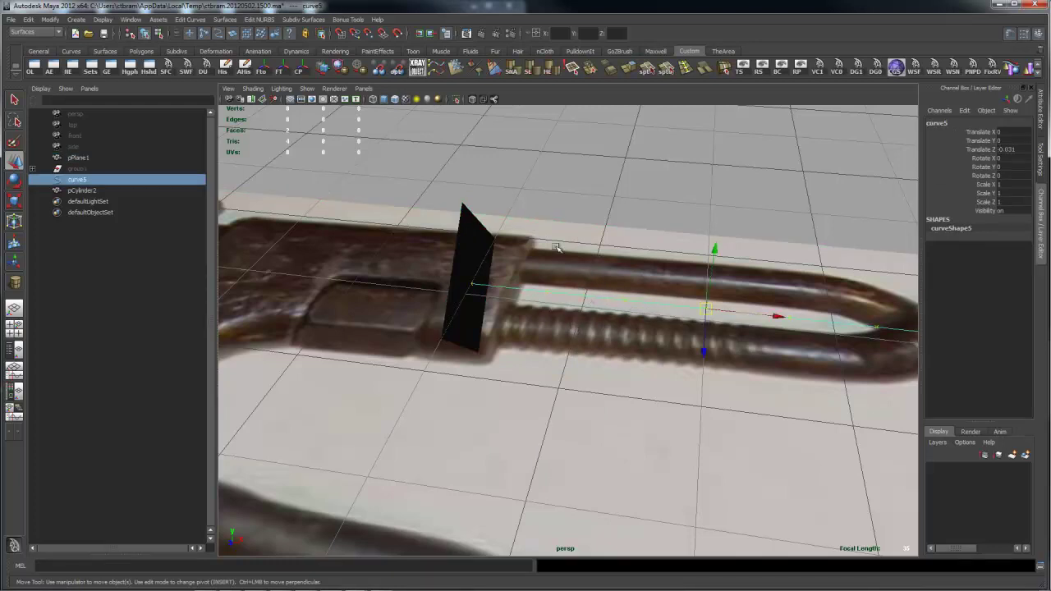
alt+drag(581, 211, 597, 194)
click(479, 249)
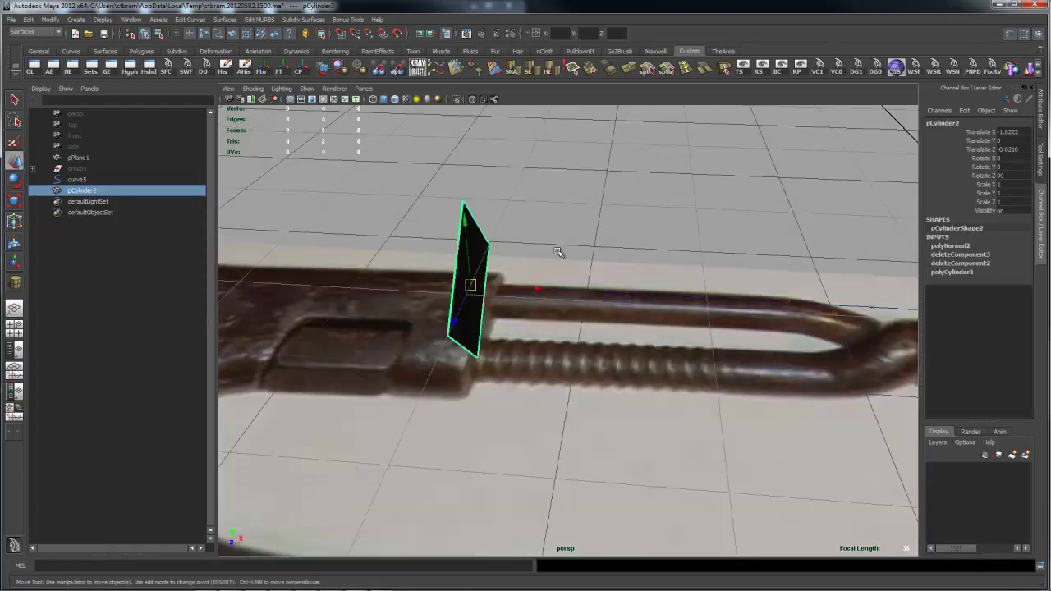
shift+click(603, 293)
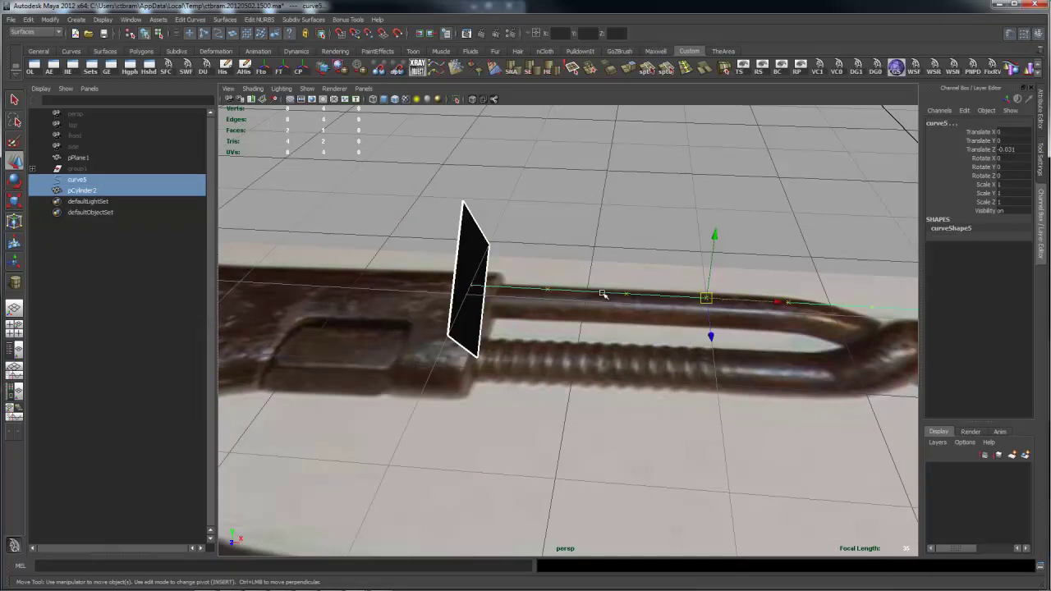
shift+right_click(602, 228)
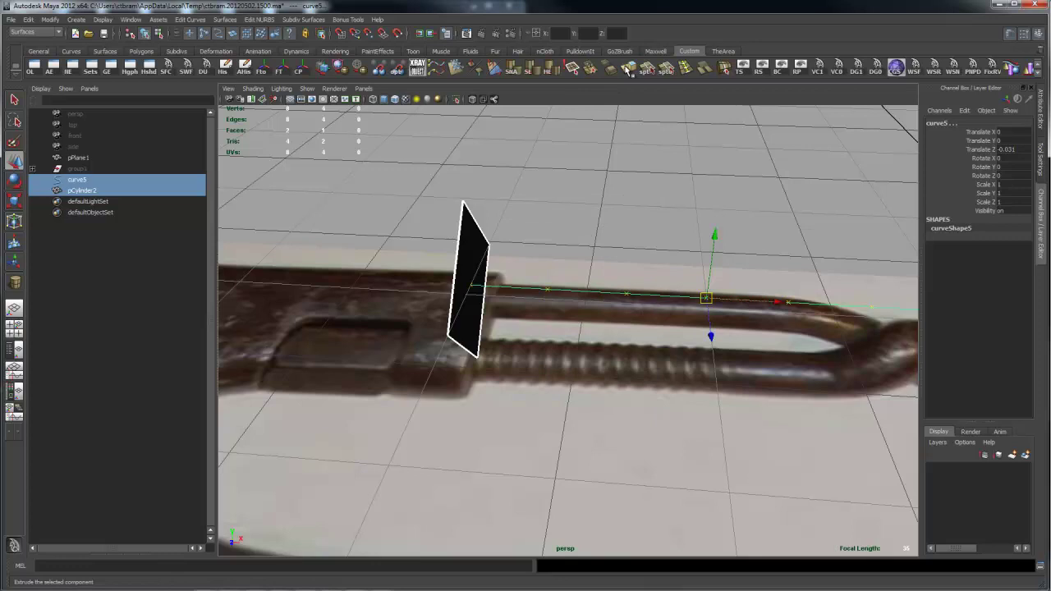
key(space)
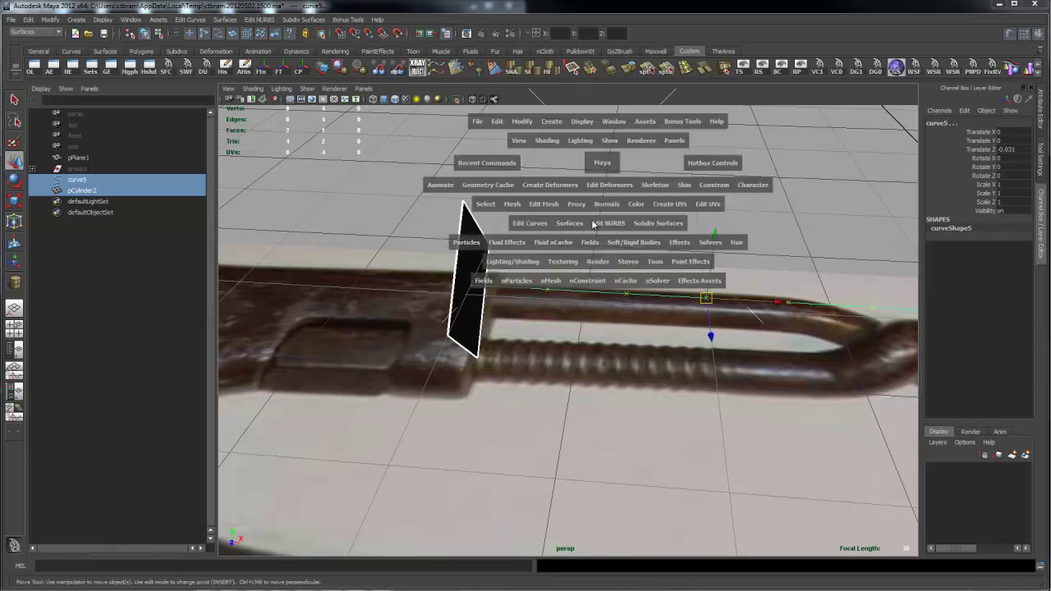
click(544, 205)
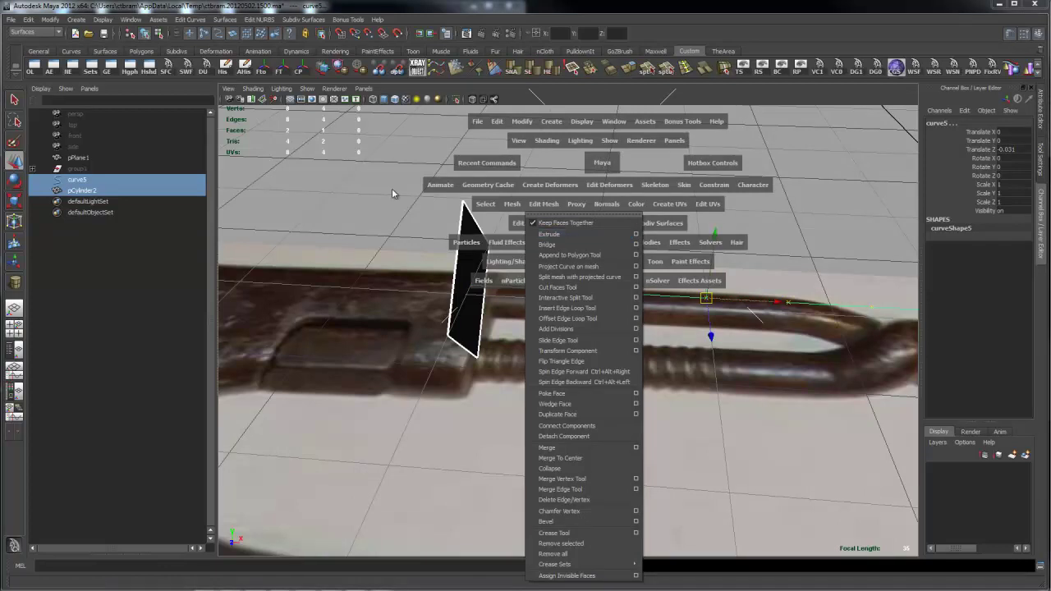
click(548, 236)
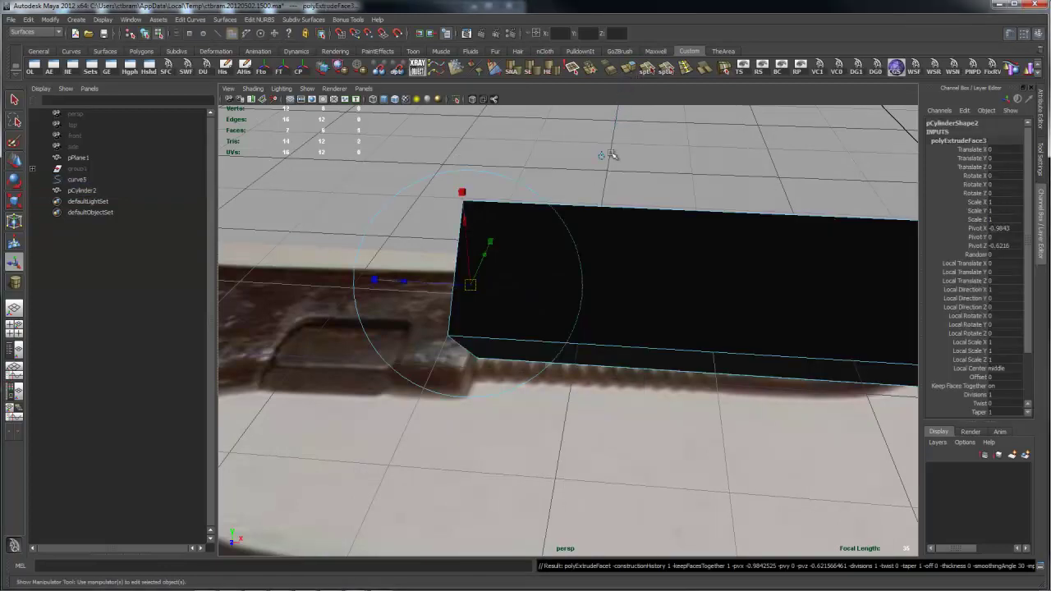
Inspect the extruded block from both ends and reverse its normals
alt+drag(756, 181, 535, 172)
click(697, 197)
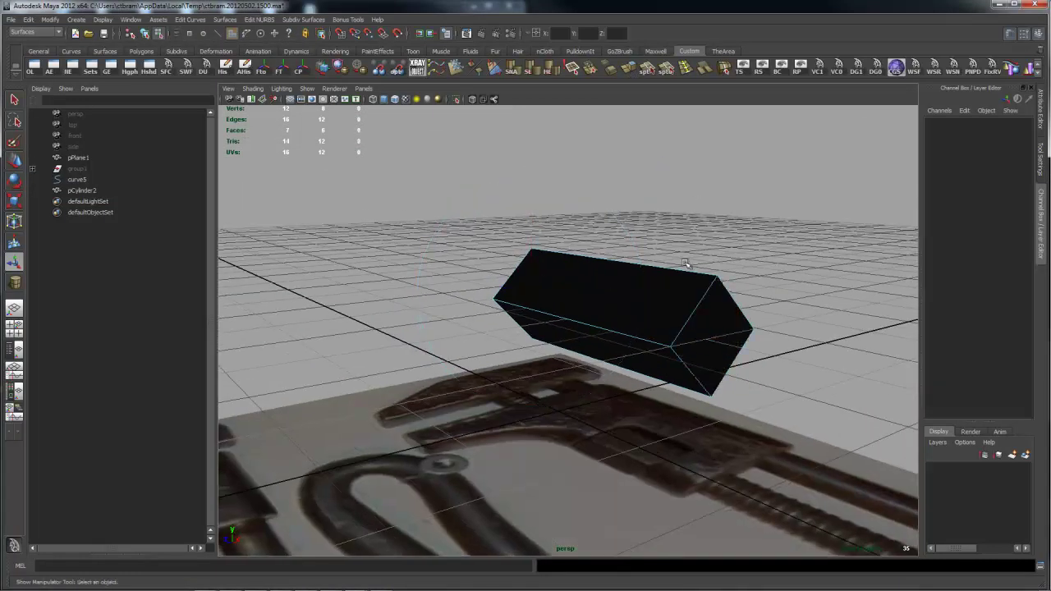
click(681, 281)
right_drag(649, 278, 638, 271)
alt+drag(656, 208, 614, 124)
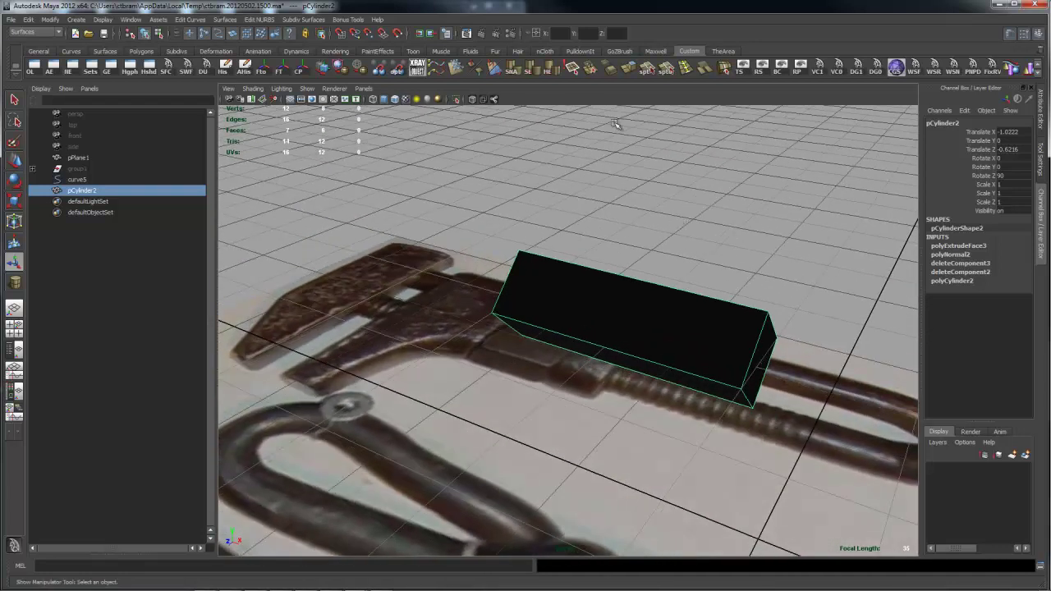
click(481, 71)
click(612, 200)
alt+drag(646, 200, 612, 313)
click(699, 265)
alt+drag(658, 208, 691, 199)
alt+drag(643, 244, 812, 275)
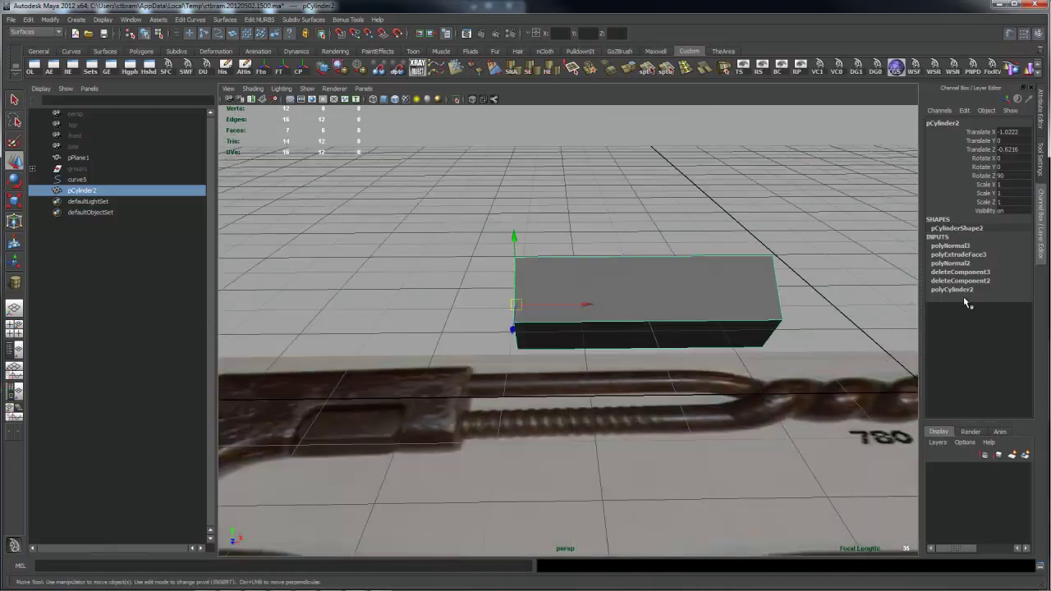
Set the divisions of the block's face extrusion to 20
click(971, 253)
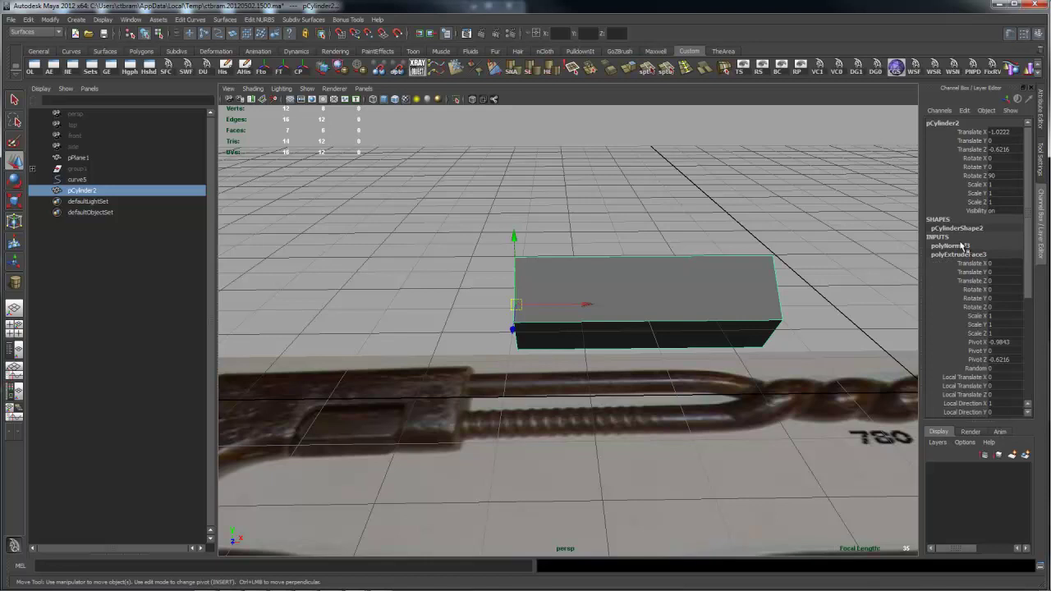
drag(1032, 276, 1034, 369)
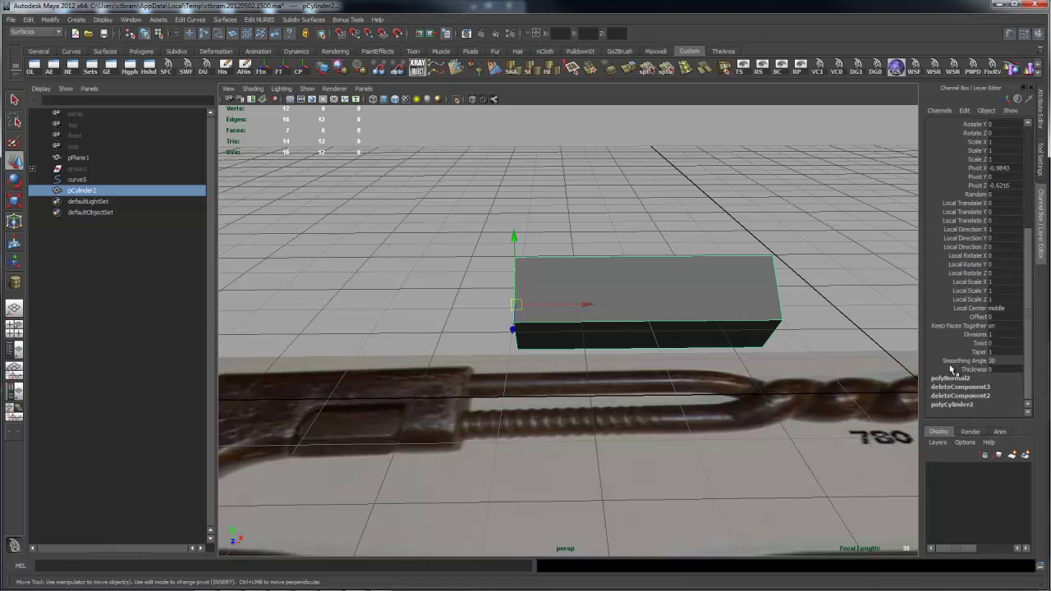
double_click(1000, 334)
alt+drag(796, 341, 721, 277)
double_click(1016, 336)
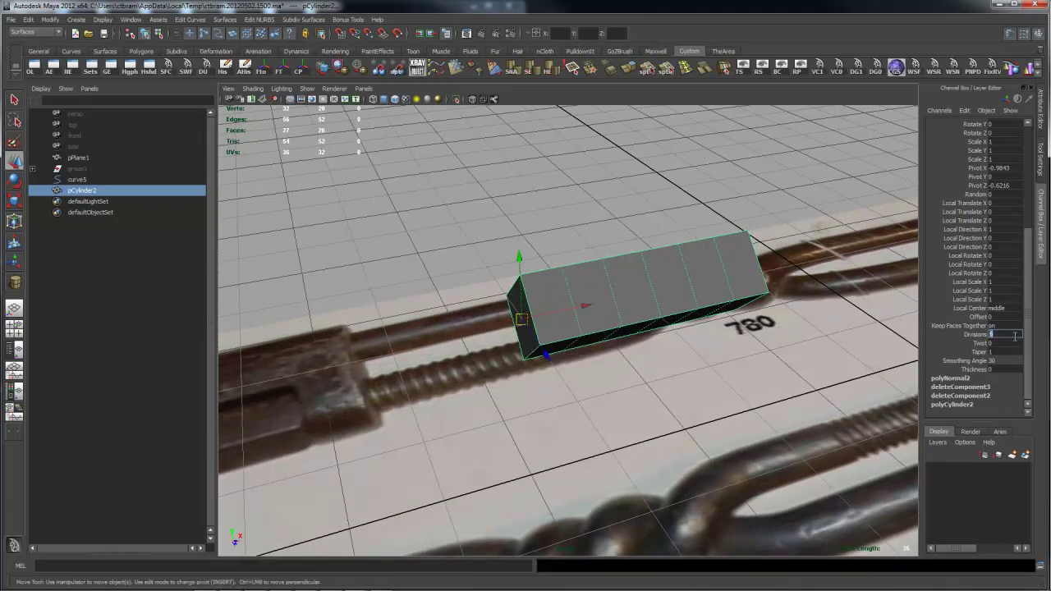
key(Return)
alt+drag(738, 253, 667, 249)
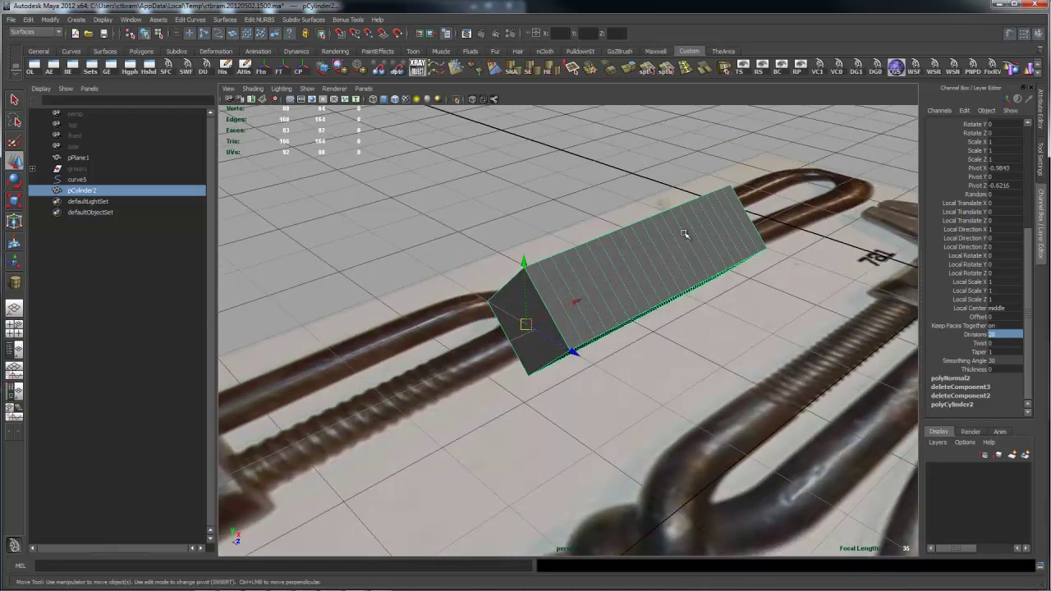
Select the full-length corner edges on two opposite sides of the divided block
alt+drag(677, 230, 633, 216)
alt+right_drag(535, 228, 577, 228)
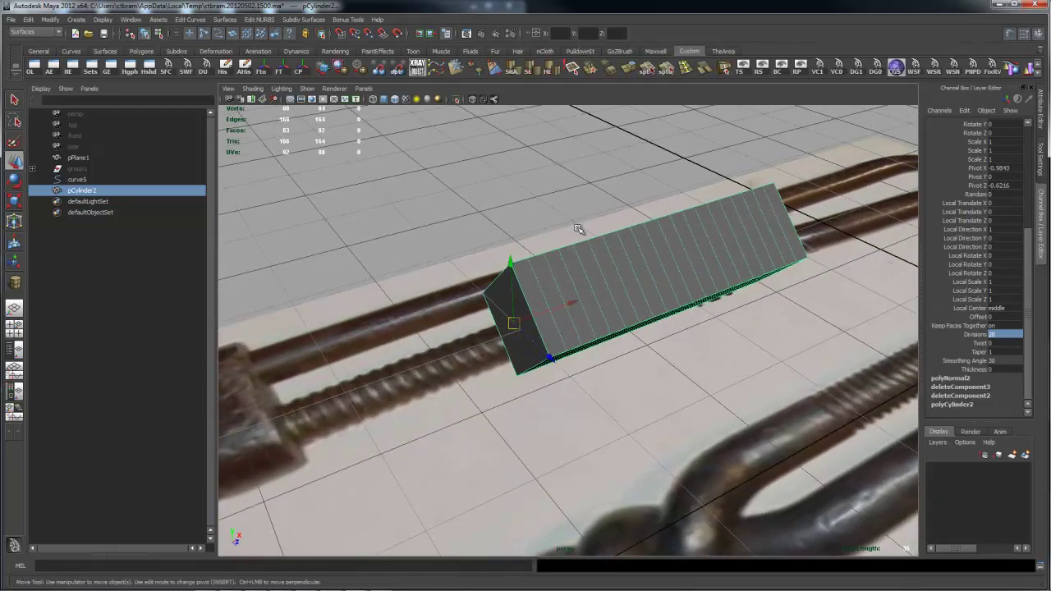
alt+drag(578, 228, 517, 226)
alt+right_drag(517, 232, 600, 241)
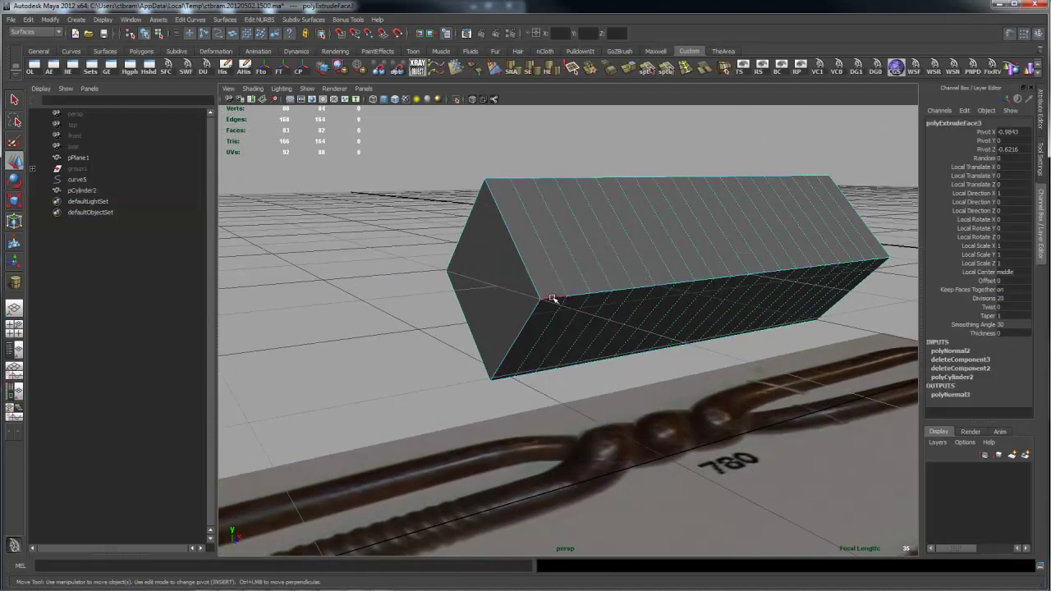
click(552, 298)
shift+double_click(884, 258)
alt+drag(545, 249, 709, 245)
shift+click(613, 281)
alt+drag(595, 235, 670, 224)
alt+drag(548, 314, 439, 310)
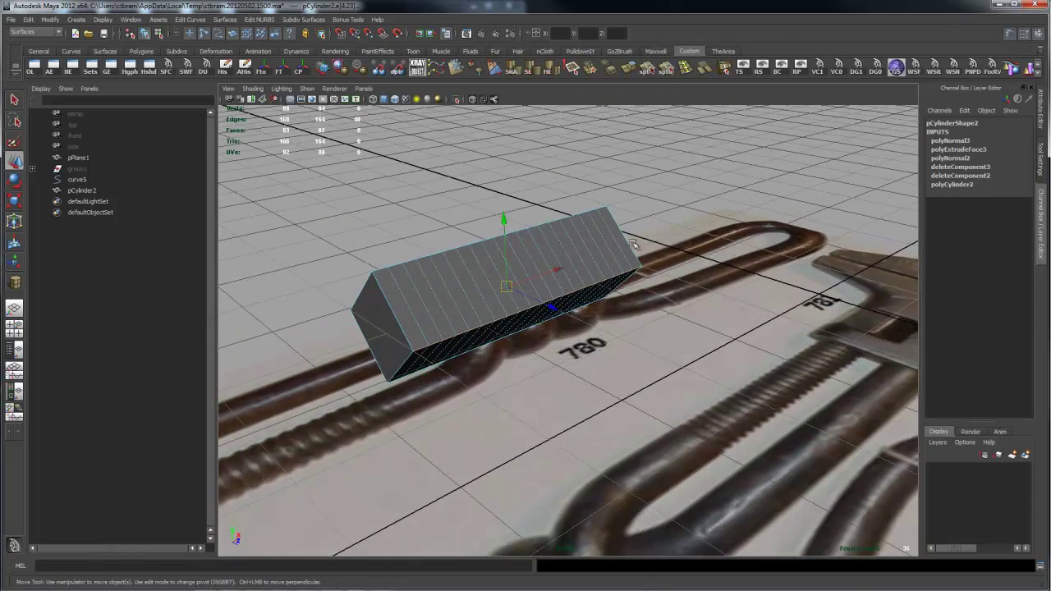
alt+drag(672, 210, 539, 235)
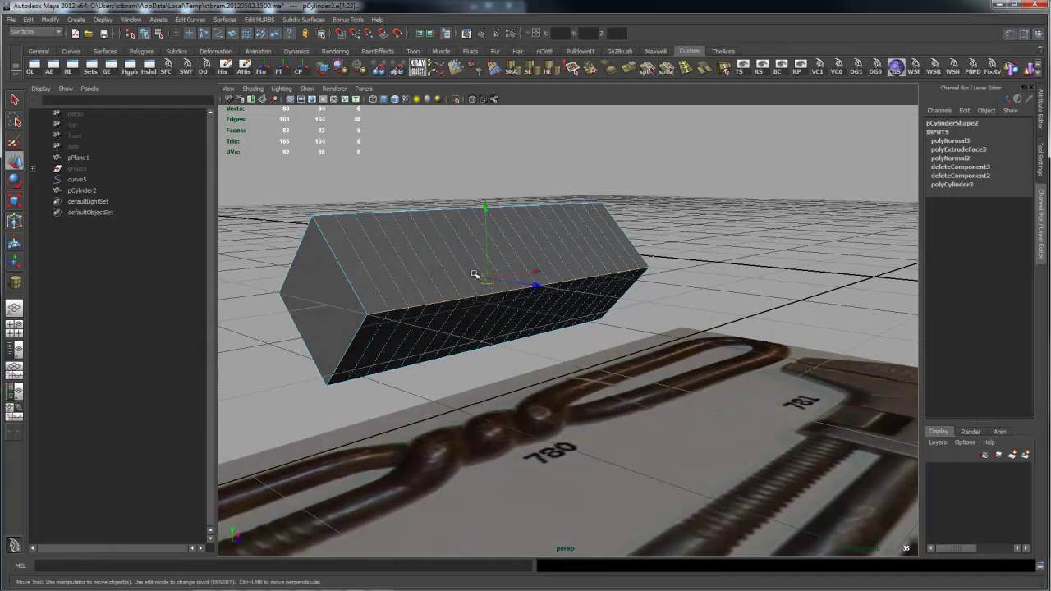
Convert the selected polygon edges to a curve using the Best guess form and 3 Cubic degree
key(space)
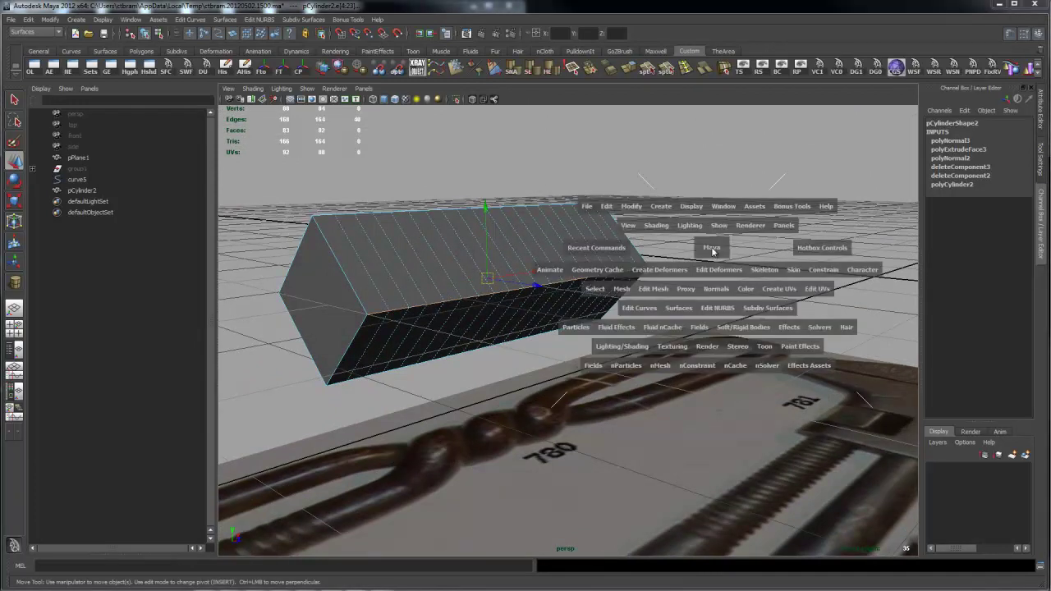
click(636, 210)
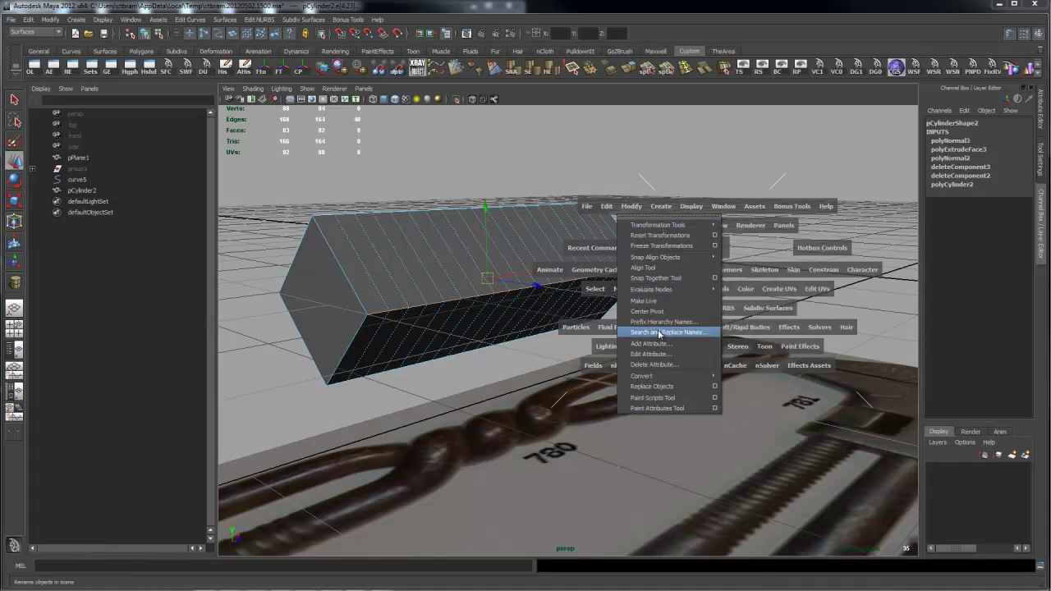
mouse_move(657, 376)
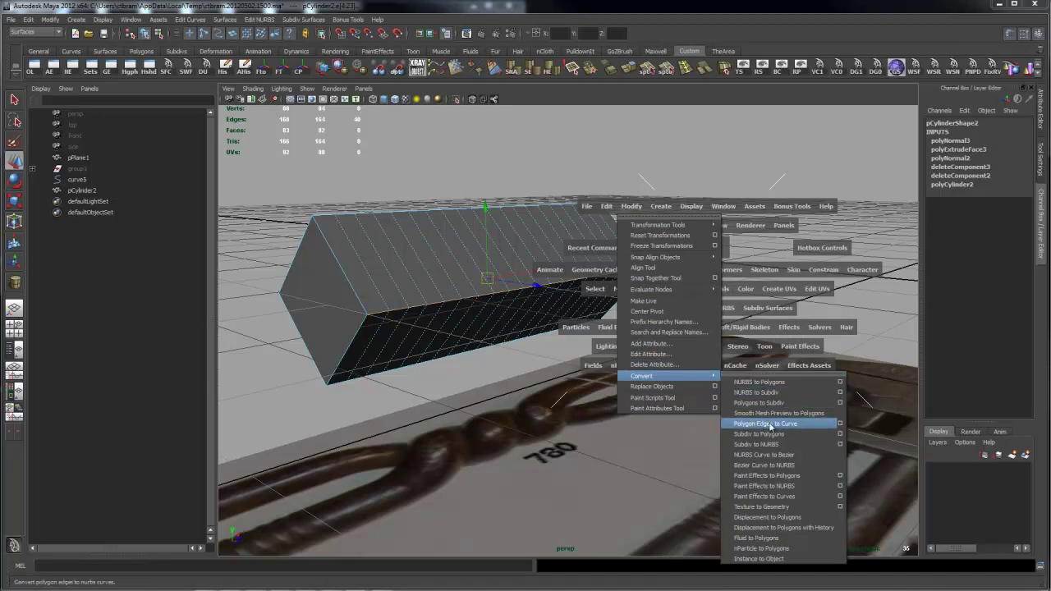
click(841, 424)
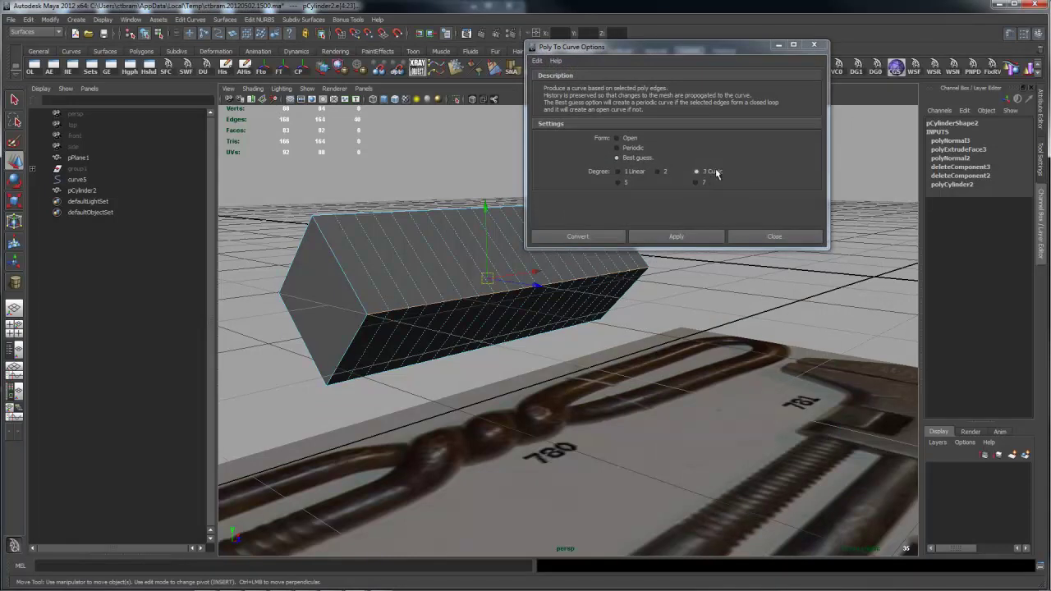
click(713, 233)
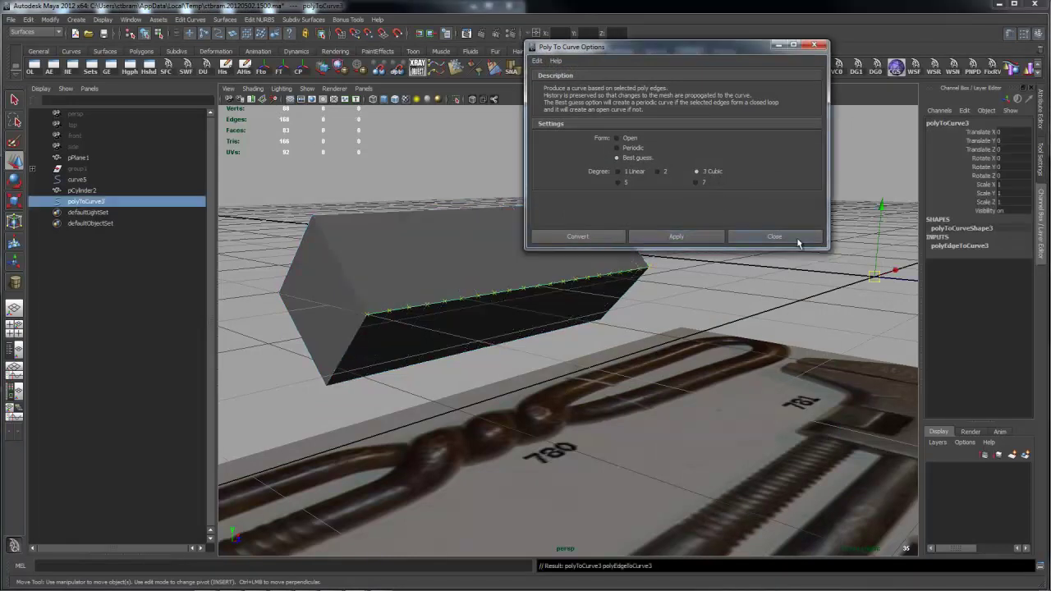
click(738, 238)
Select the lengthwise corner edges on the block's opposite side and convert them to a second curve
alt+drag(738, 245, 516, 324)
right_drag(603, 351, 604, 323)
double_click(654, 392)
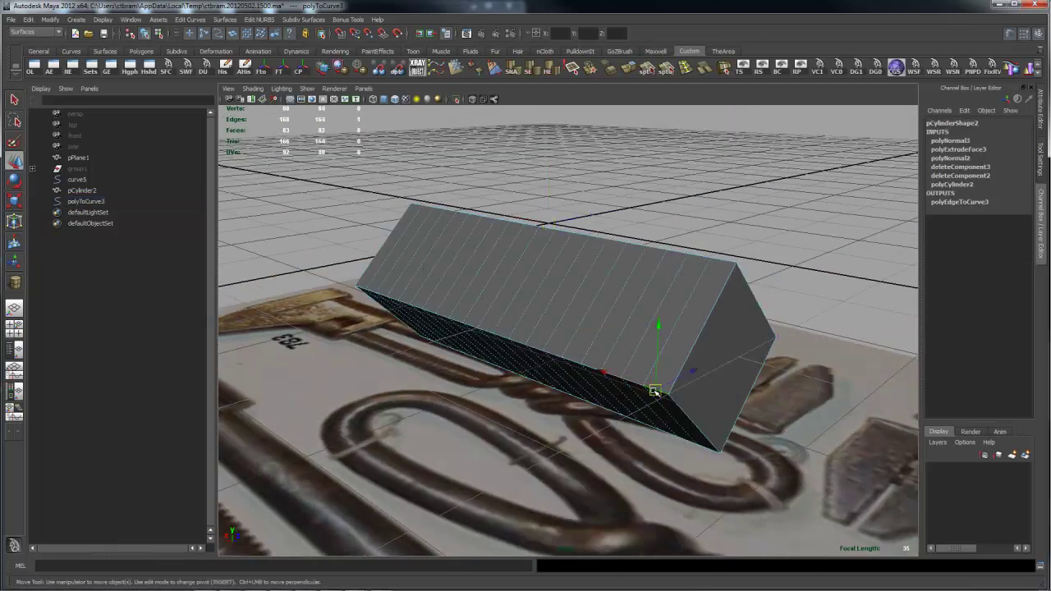
key(g)
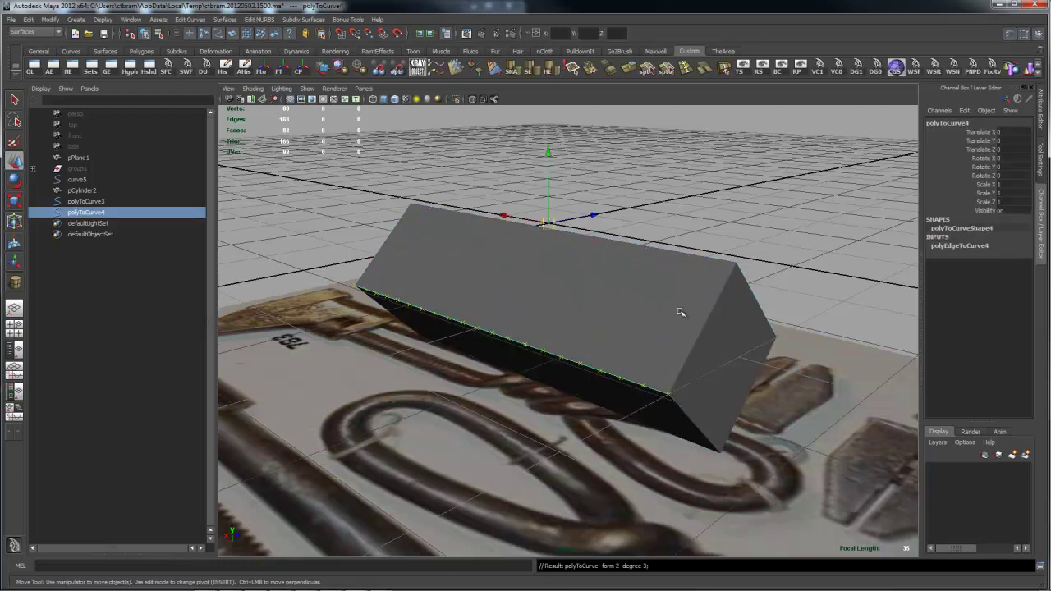
Hide the extruded block and select the first curve converted from its edges
click(673, 300)
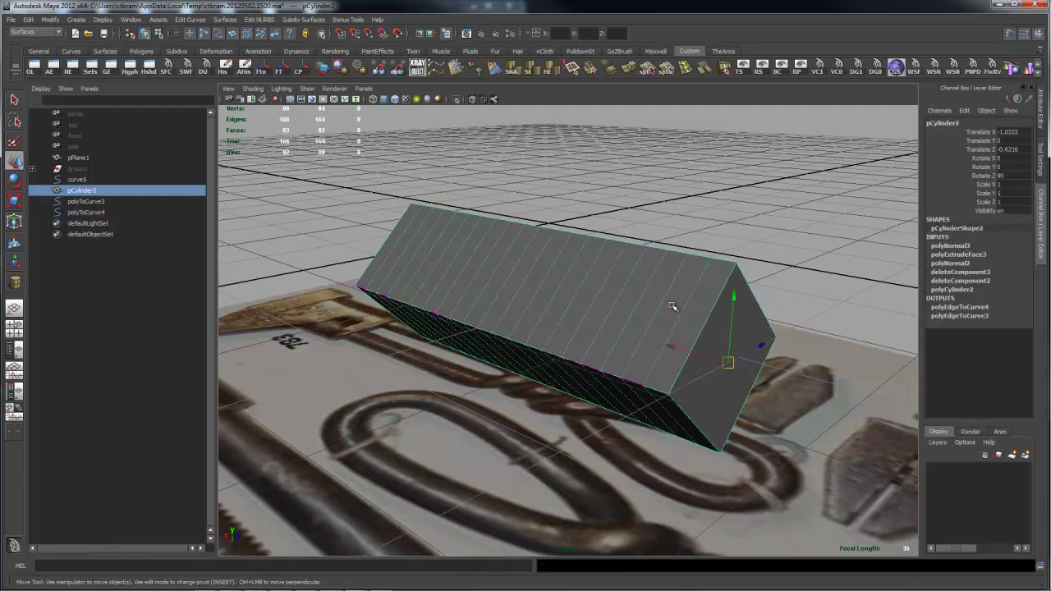
key(ctrl+h)
alt+drag(707, 272, 543, 254)
click(546, 306)
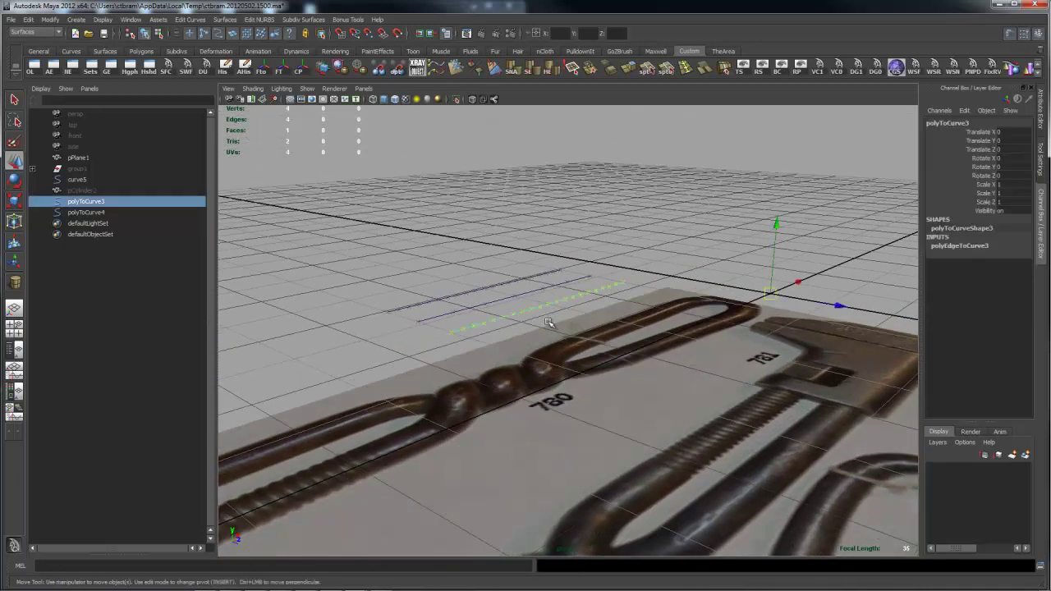
Select the hidden block that drives the converted curves and set its face extrusion's Twist to 180
click(498, 292)
click(490, 286)
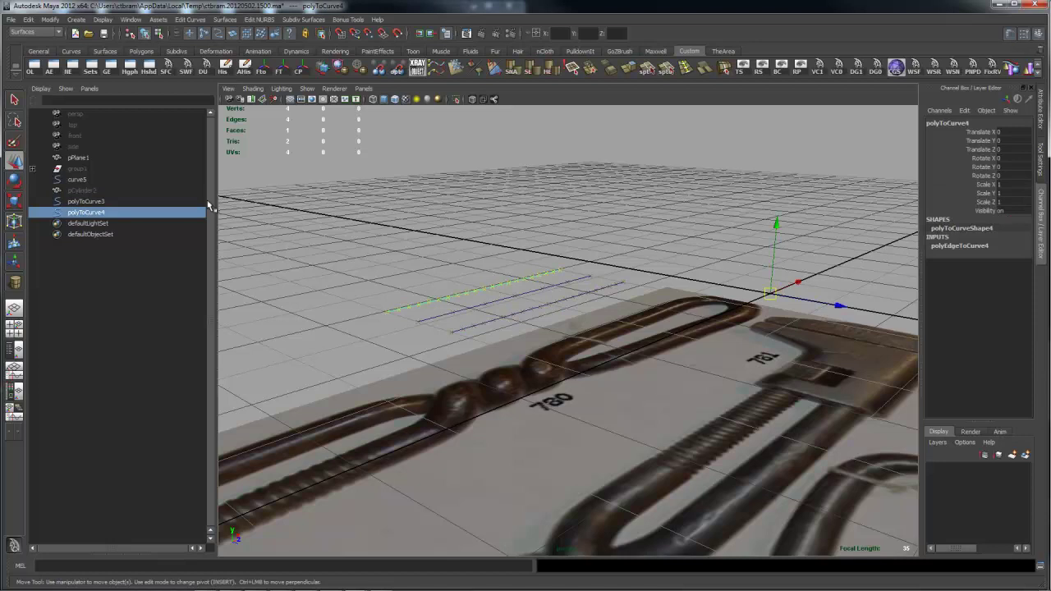
click(97, 193)
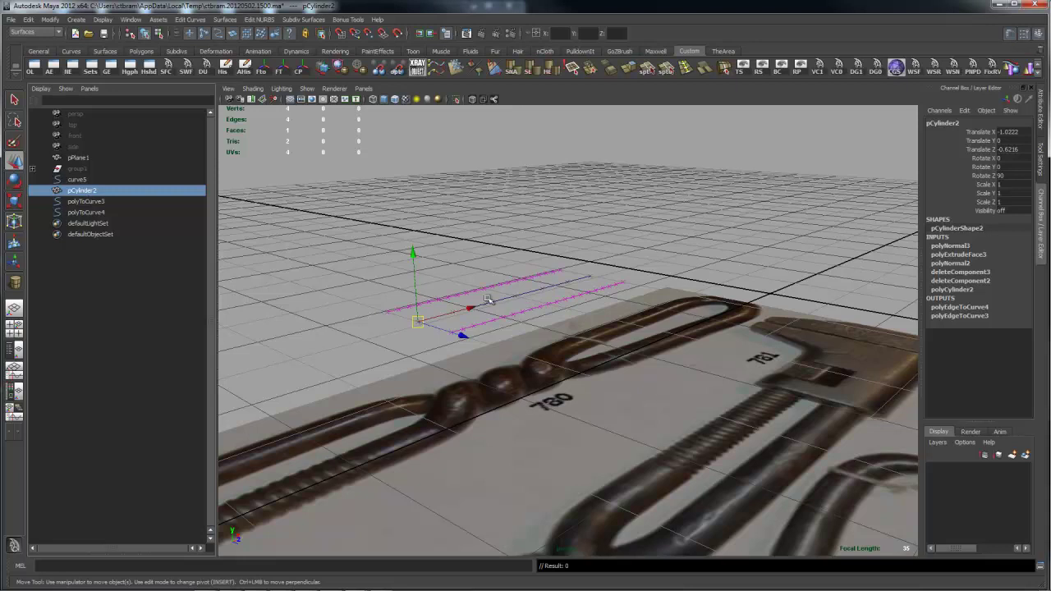
alt+drag(645, 241, 606, 261)
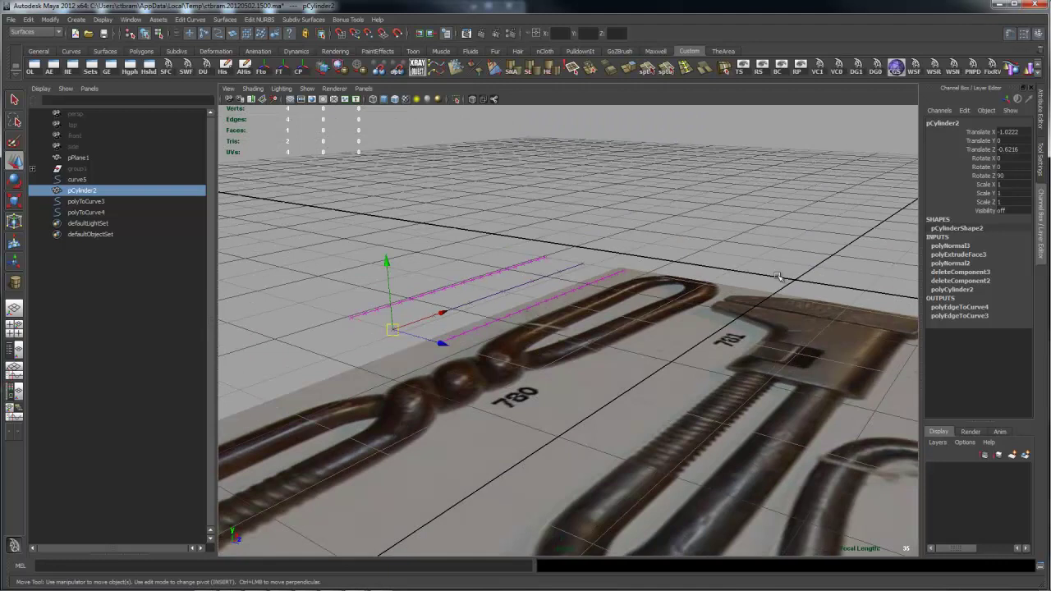
click(977, 255)
drag(1030, 252, 1032, 370)
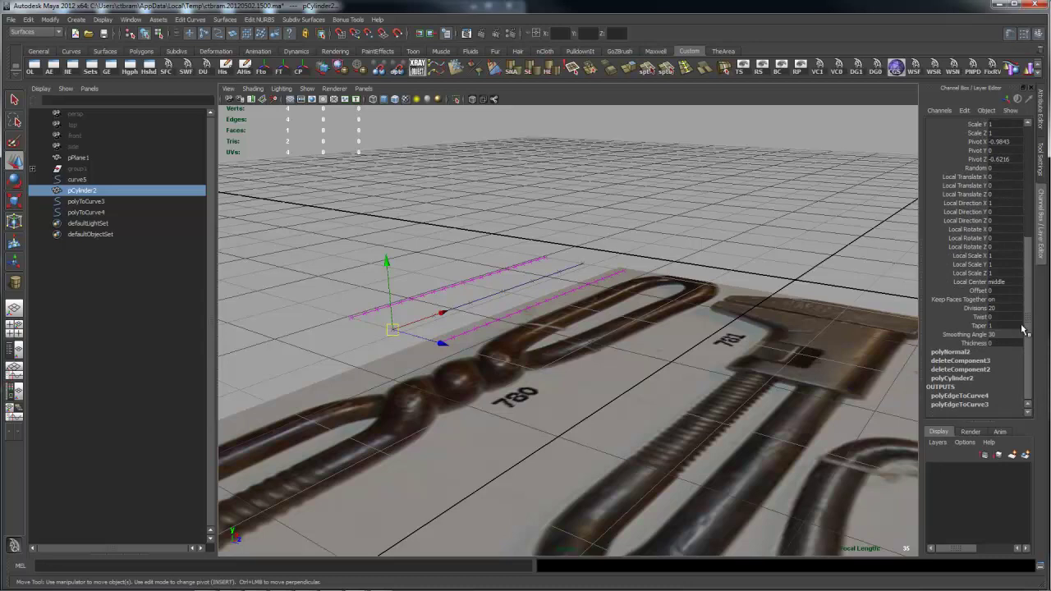
click(981, 317)
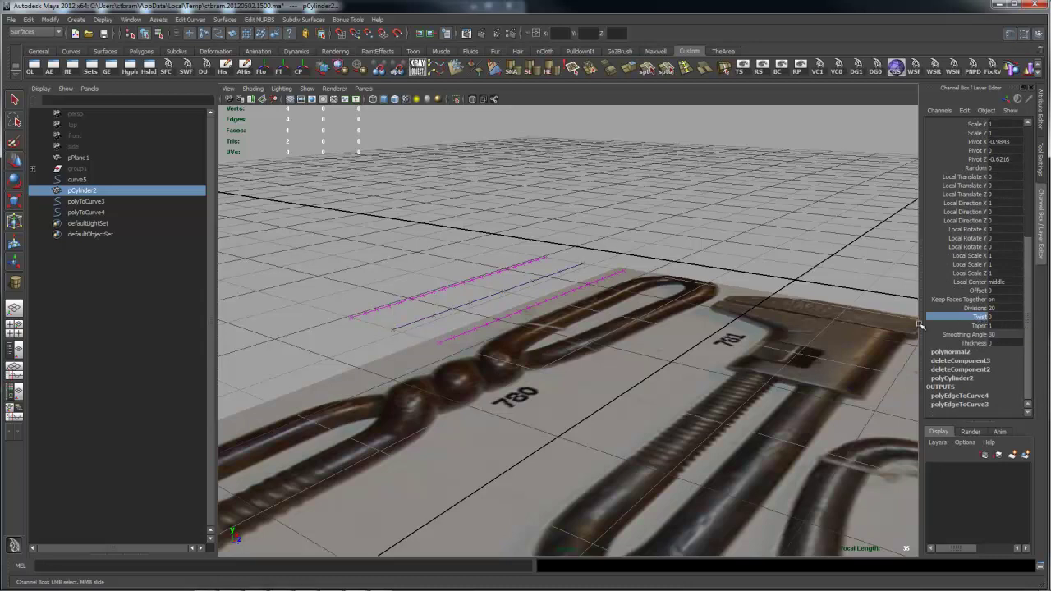
middle_drag(669, 308, 760, 325)
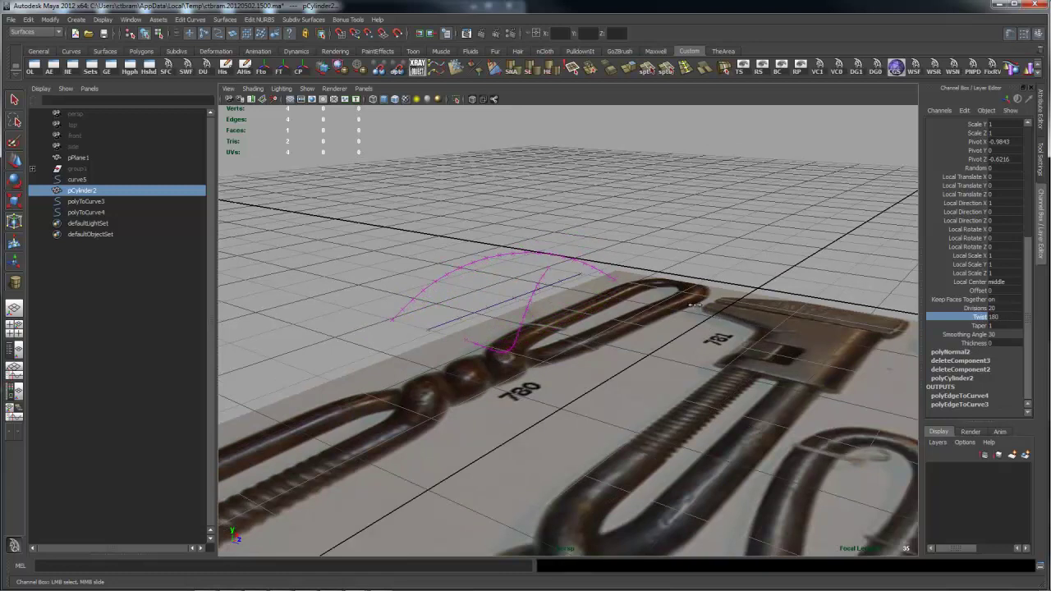
alt+drag(761, 307, 743, 275)
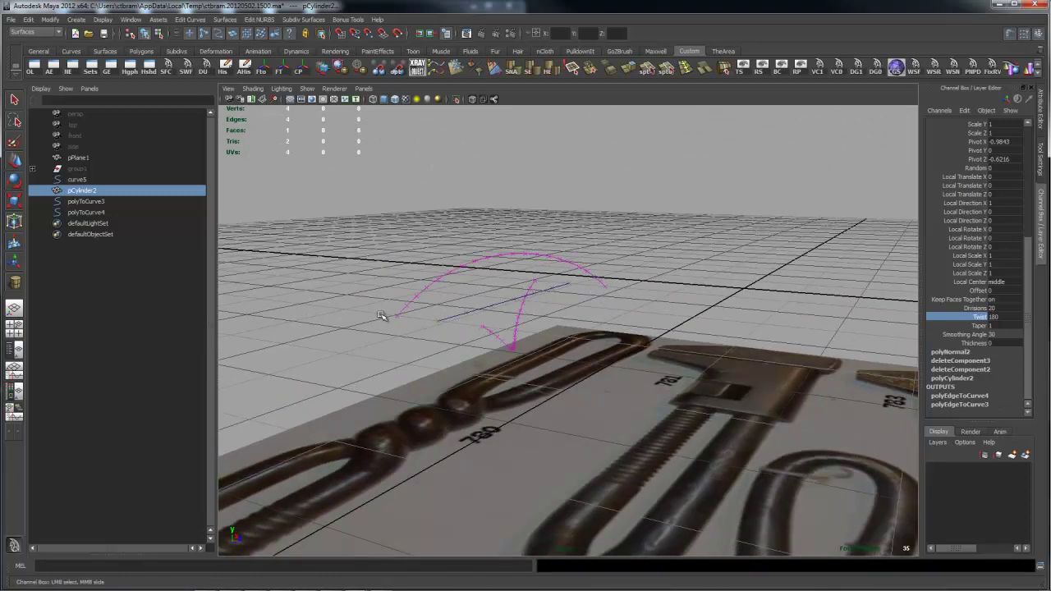
alt+drag(582, 288, 650, 254)
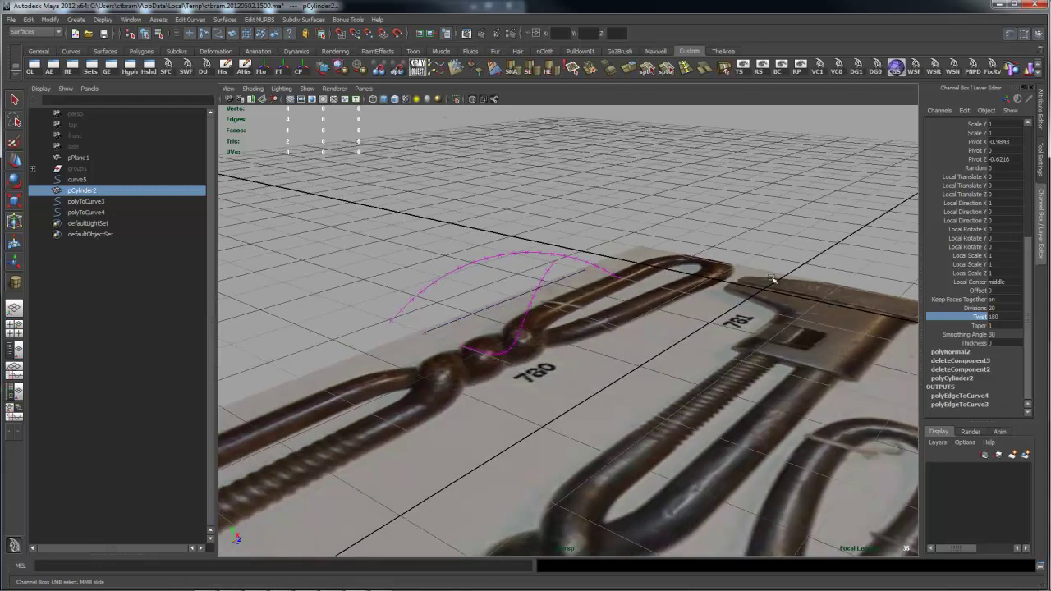
Set the hidden block's extrusion Twist to 360 and compare the intertwined curves with the reference handle
double_click(1012, 318)
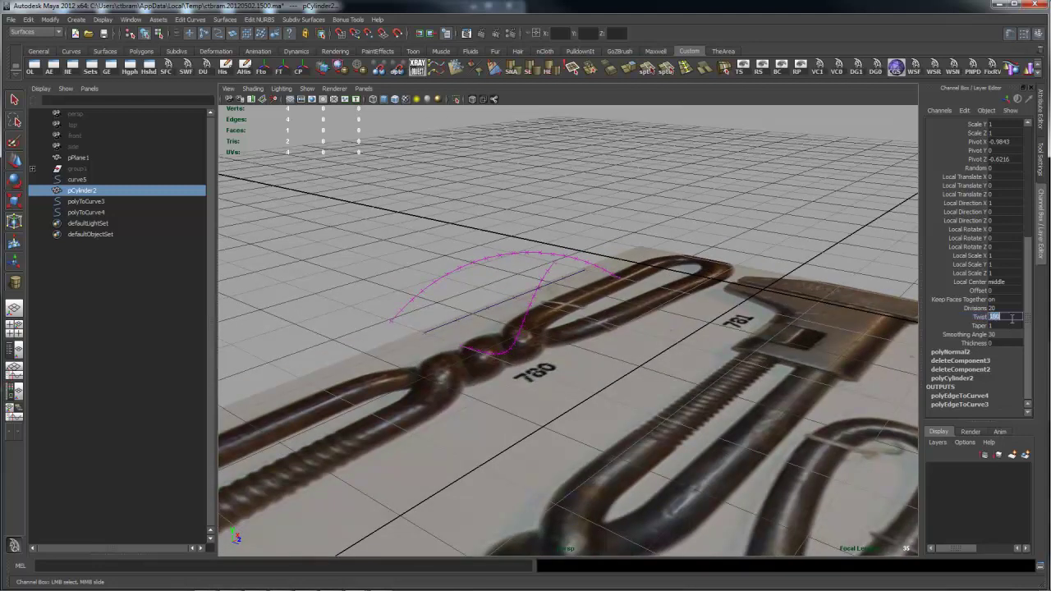
text(360)
key(Return)
alt+drag(730, 349, 672, 368)
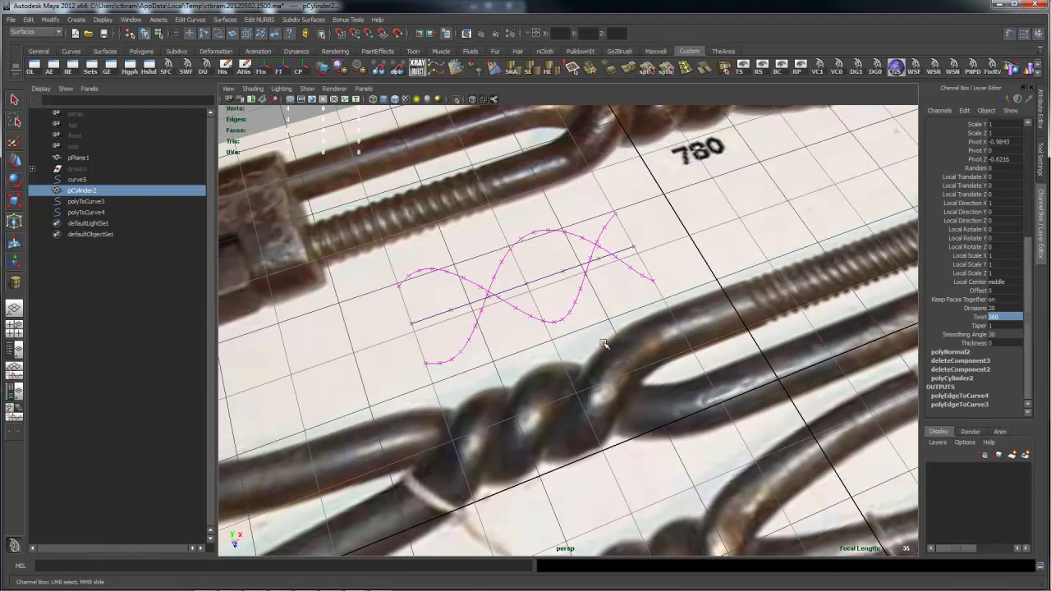
alt+drag(605, 345, 655, 289)
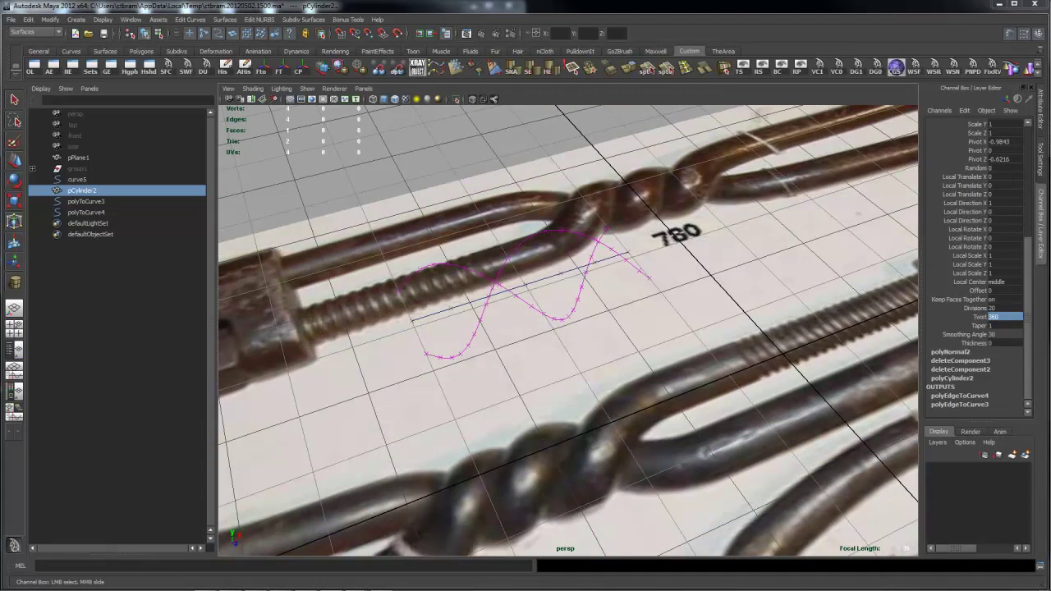
Set the hidden block's extrusion Twist to 540 and compare the curves with the twisted wire in the reference
double_click(1014, 319)
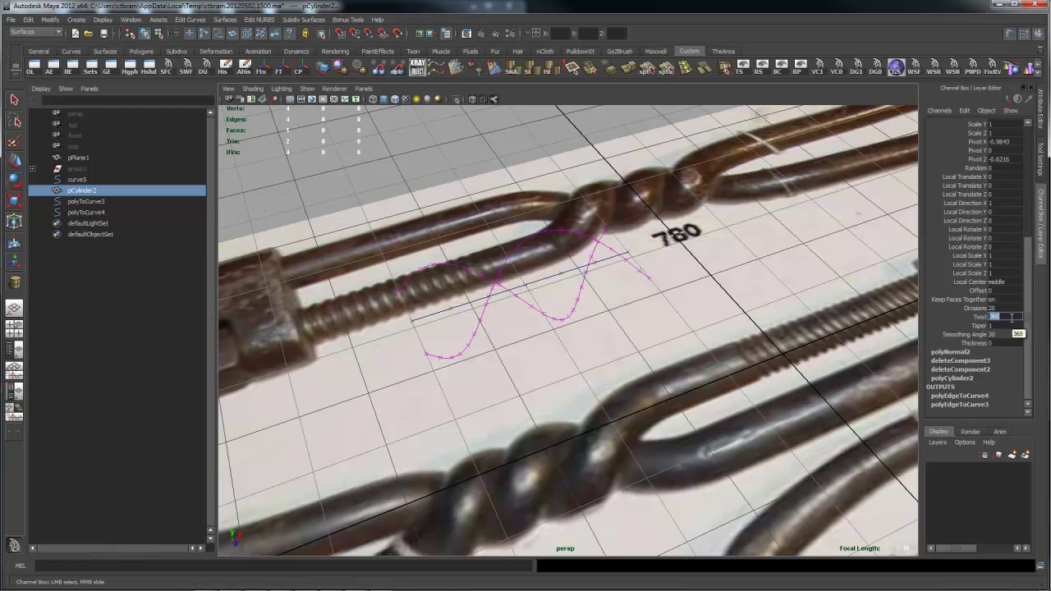
key(Return)
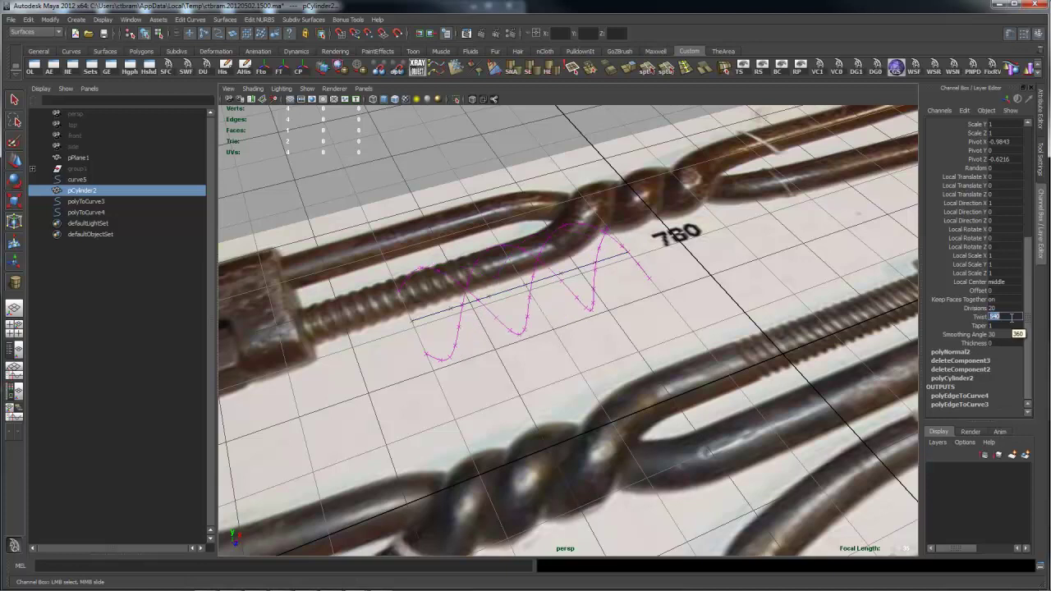
alt+drag(615, 319, 542, 314)
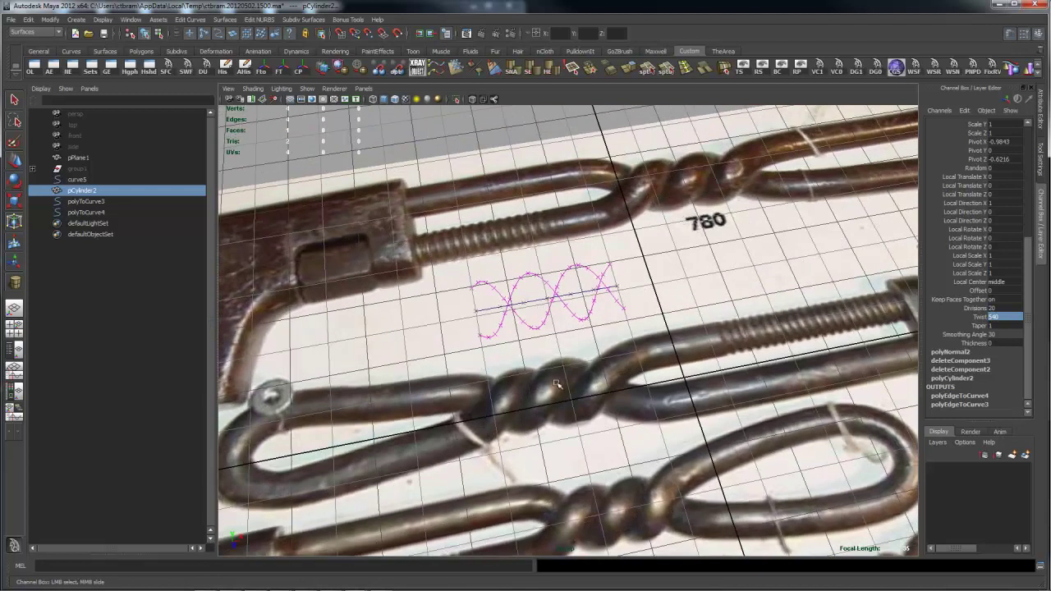
alt+drag(673, 286, 655, 295)
alt+drag(572, 303, 608, 355)
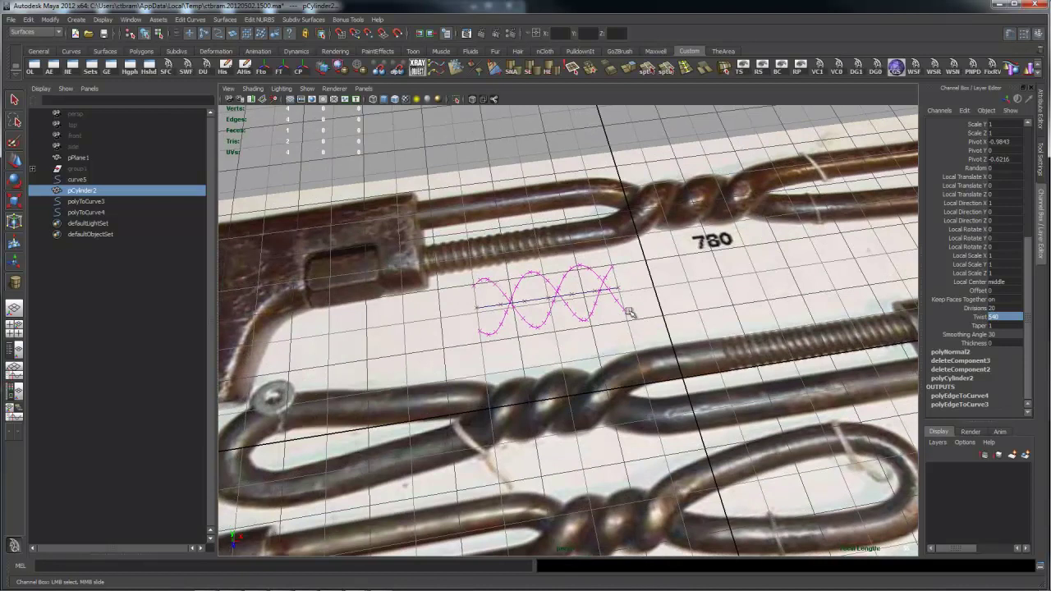
alt+drag(682, 299, 636, 299)
alt+middle_drag(635, 298, 674, 314)
alt+drag(674, 315, 623, 327)
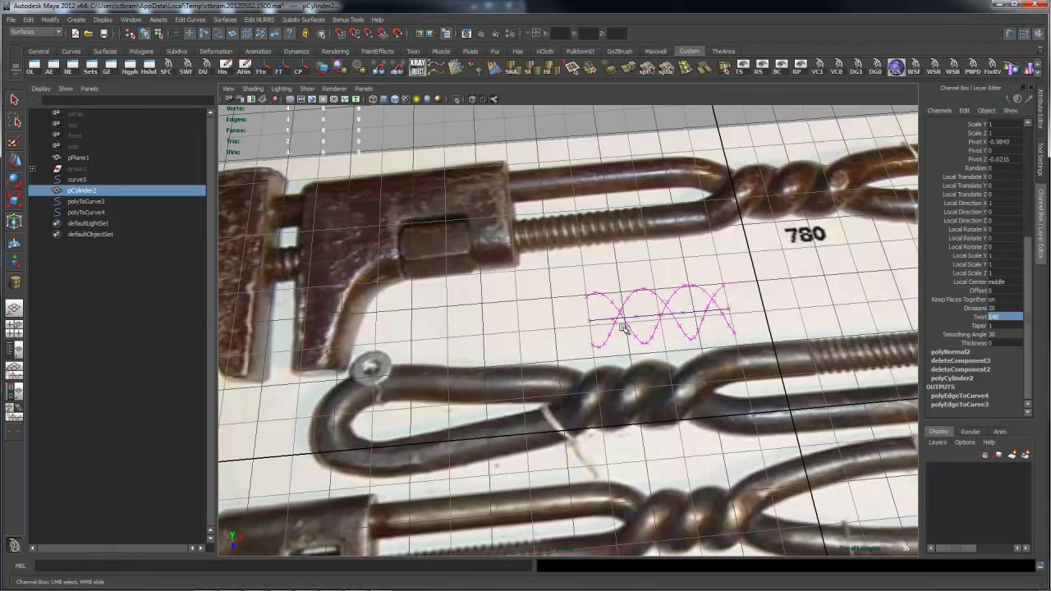
In the top view, draw a NURBS circle with a radius of about 0.14 over the upper wire strand beside the twist
key(space)
drag(549, 313, 507, 315)
alt+right_drag(704, 298, 666, 289)
alt+middle_drag(592, 292, 638, 305)
alt+right_drag(444, 320, 649, 328)
key(space)
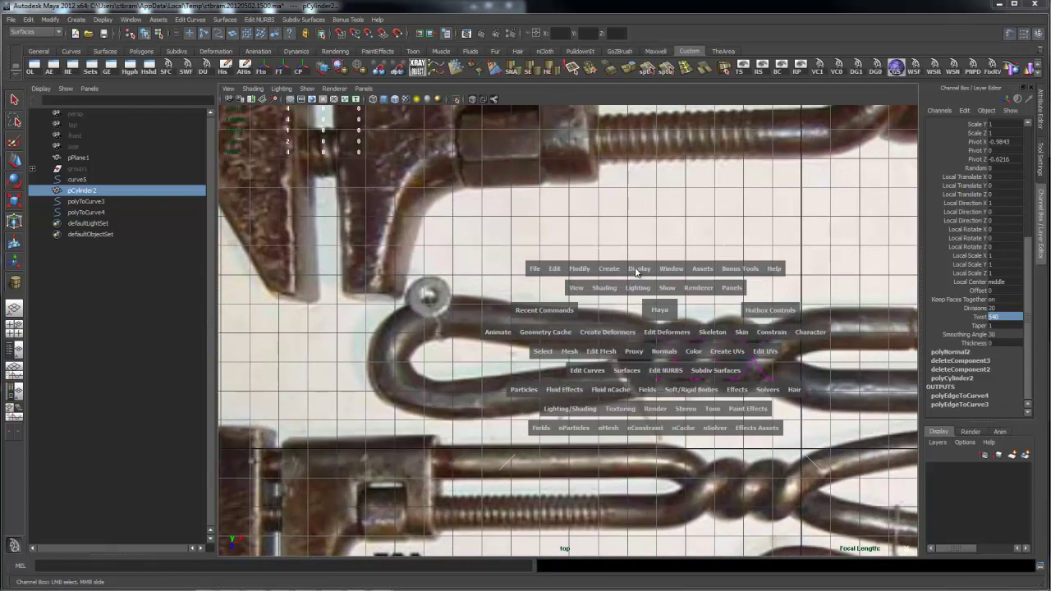
drag(621, 271, 737, 358)
drag(565, 328, 585, 343)
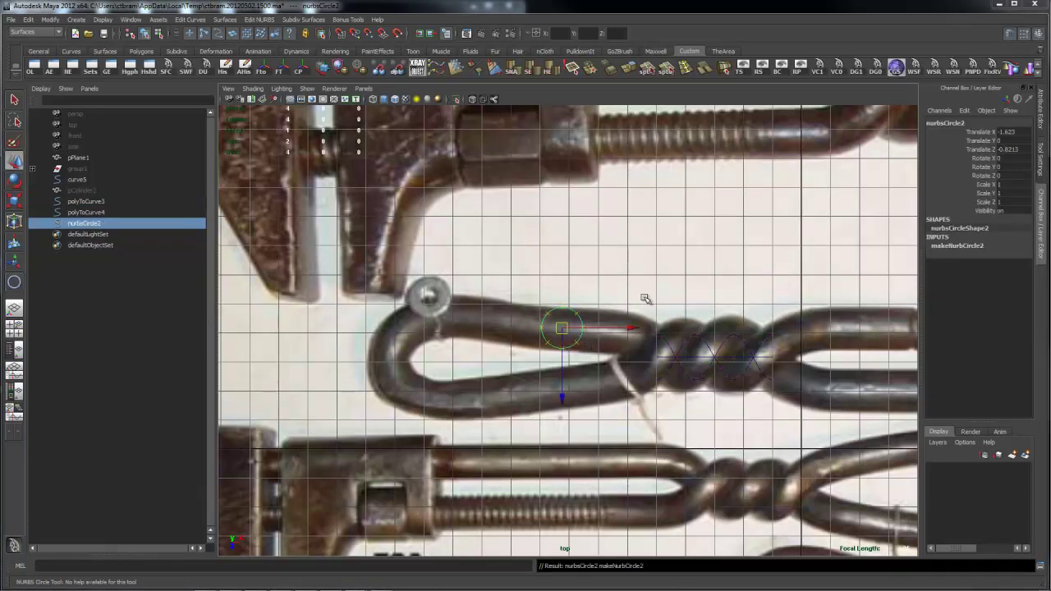
Return to the perspective view and show the new circle's construction settings
key(space)
drag(678, 297, 646, 272)
alt+drag(558, 262, 583, 283)
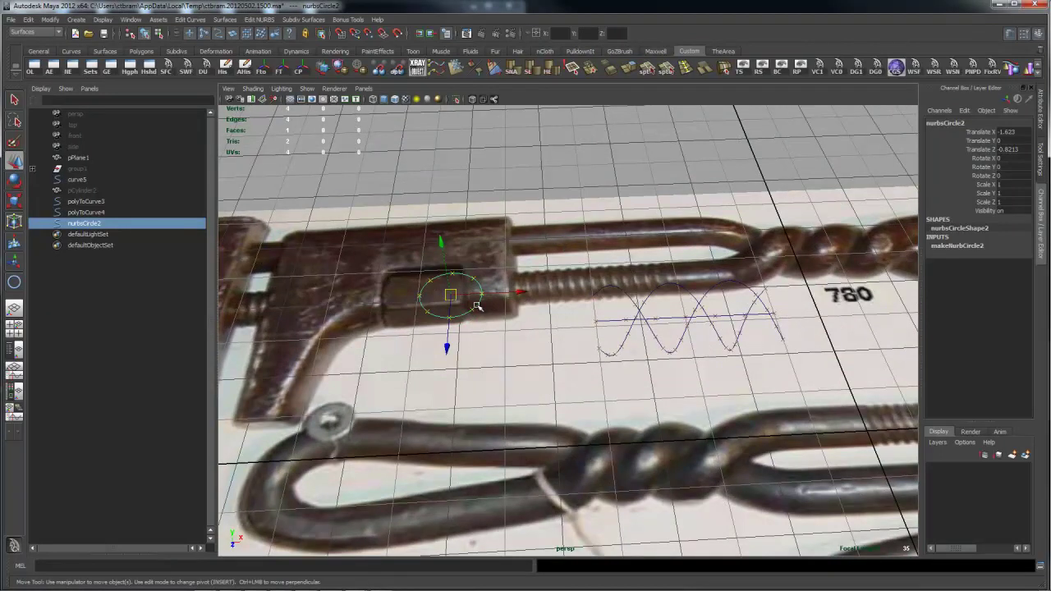
click(974, 245)
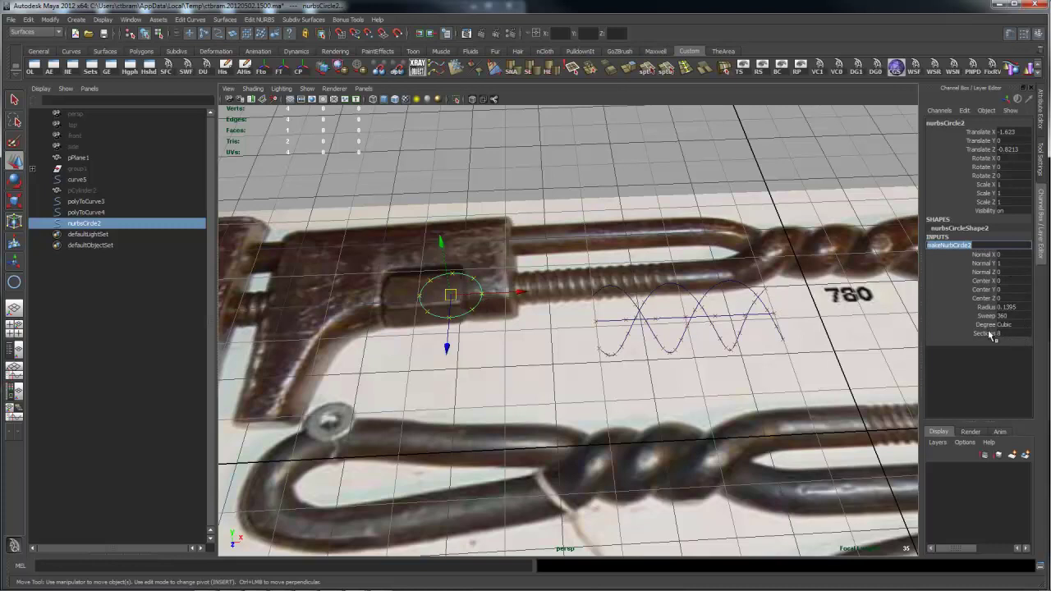
alt+drag(584, 263, 605, 256)
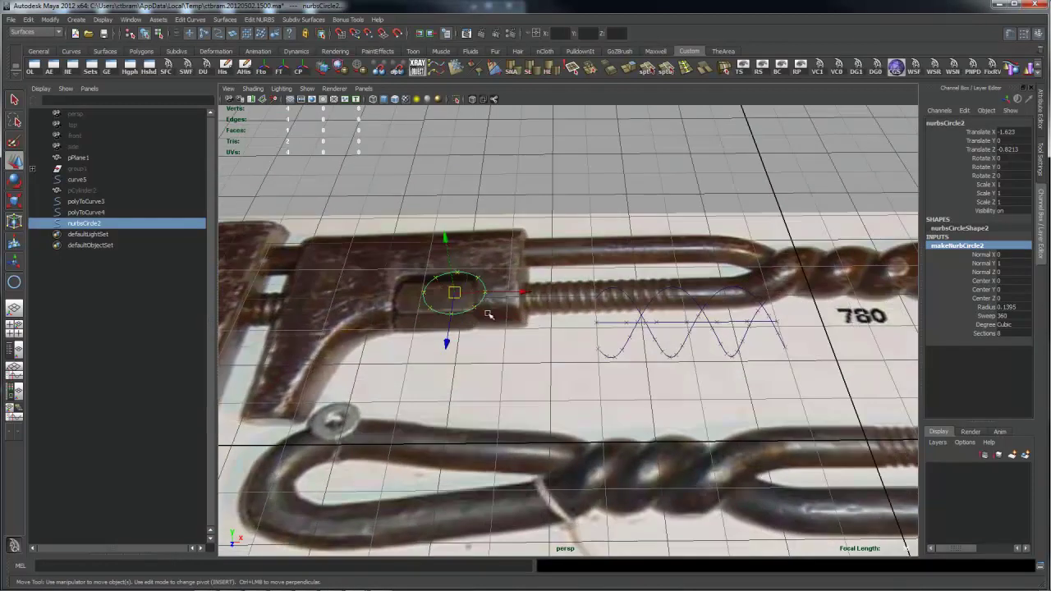
Try extruding the circle as a tube along one twisted curve, and delete the test surface after inspecting it
shift+click(631, 298)
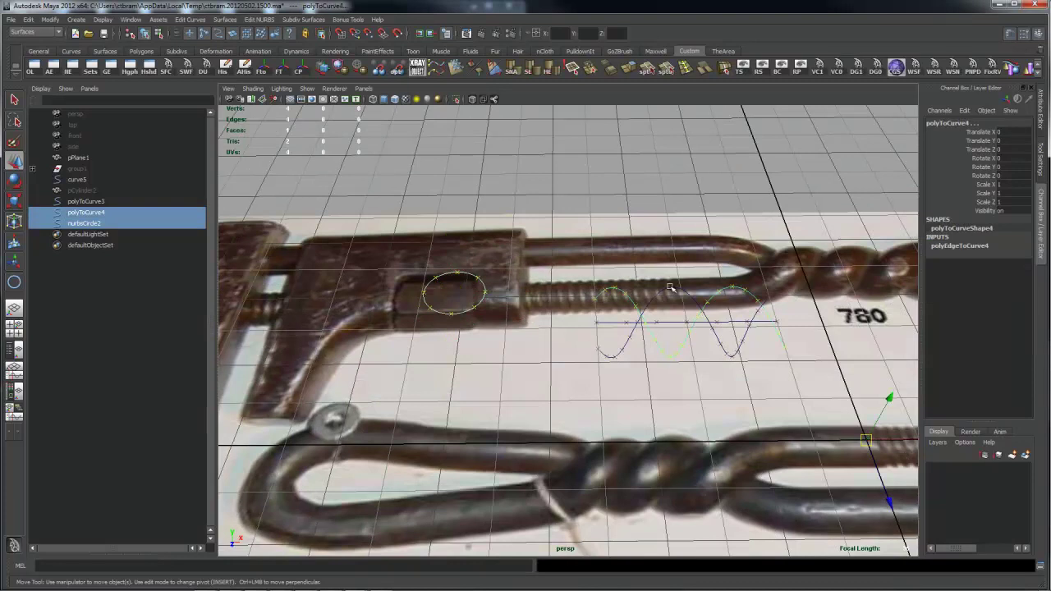
key(space)
drag(645, 354, 707, 307)
alt+right_drag(706, 308, 676, 289)
alt+drag(676, 289, 568, 307)
alt+drag(674, 344, 702, 304)
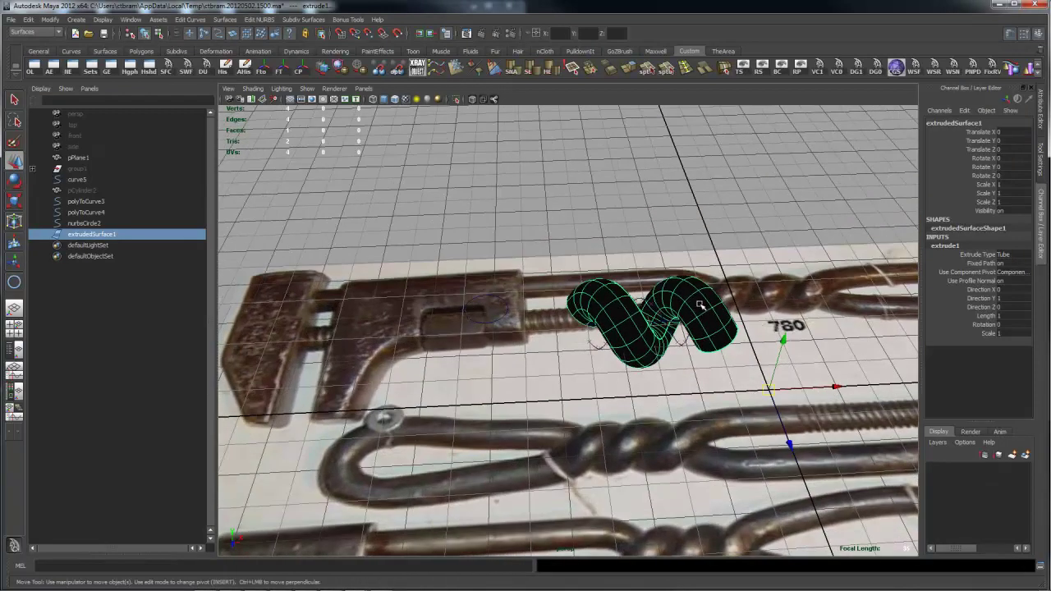
right_drag(701, 306, 701, 306)
key(Delete)
In the top view, start a CV curve at the twist's loop-side end and trace the upper strand of the handle loop
alt+right_drag(594, 301, 644, 316)
key(space)
drag(641, 317, 594, 318)
alt+right_drag(764, 328, 737, 334)
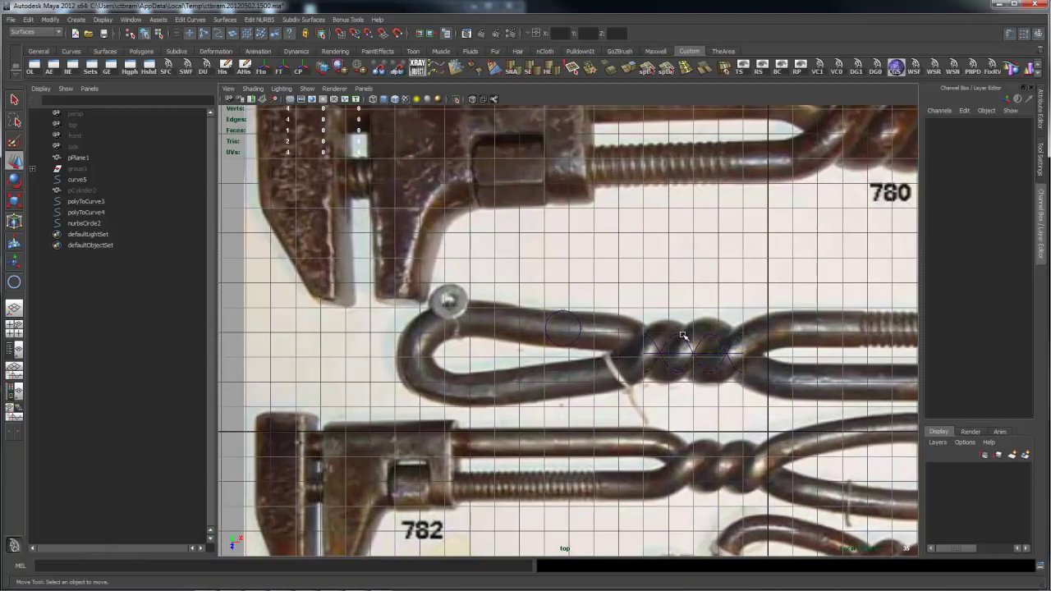
key(space)
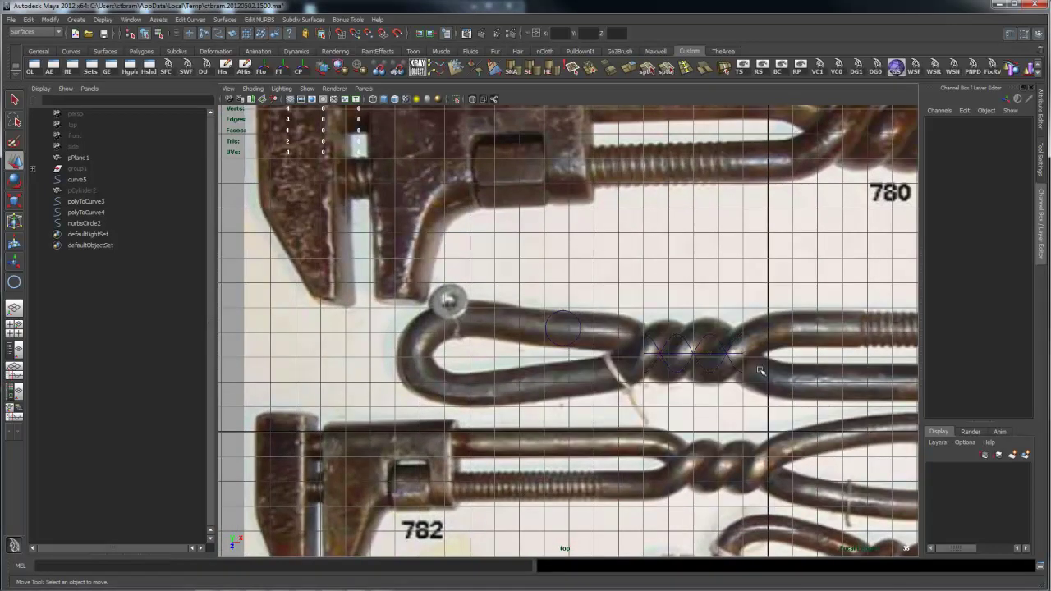
key(space)
click(649, 293)
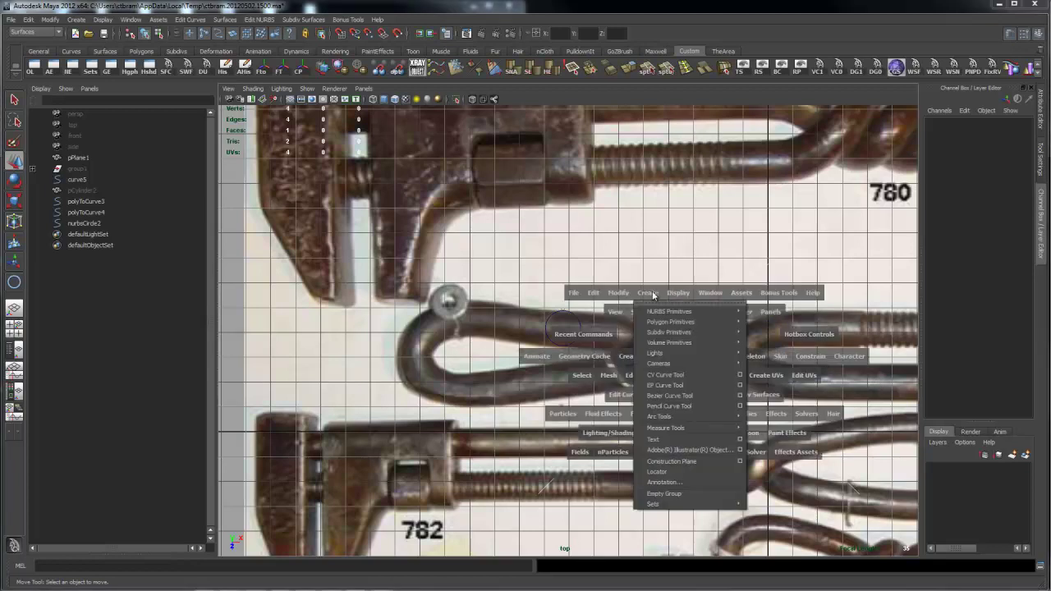
click(668, 377)
click(632, 335)
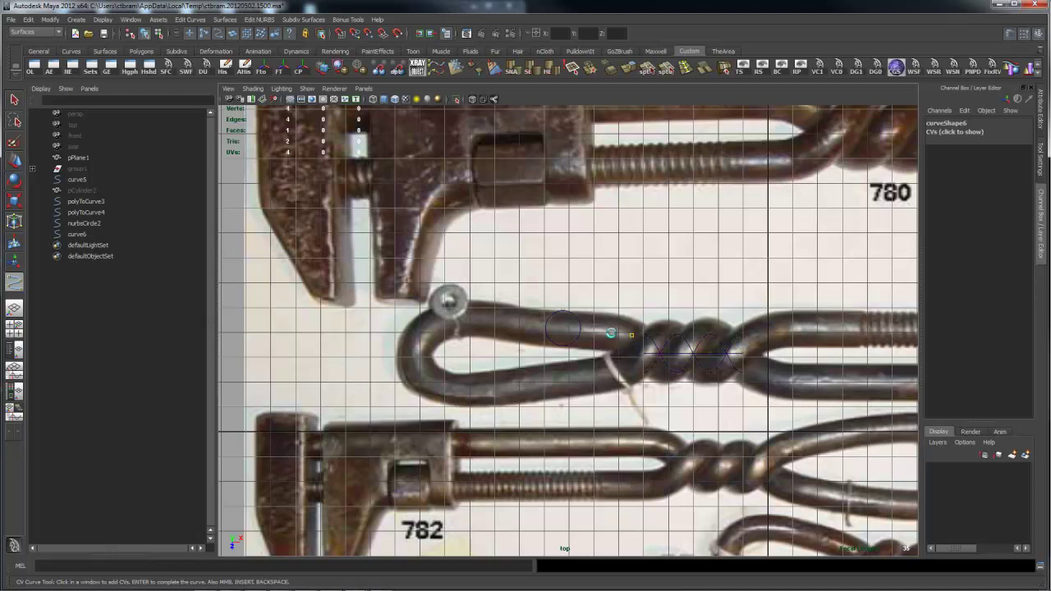
click(527, 323)
click(473, 315)
Continue the CV curve around the loop's bend and back along the lower strand to the twist, and complete it
click(436, 320)
click(416, 337)
click(411, 356)
click(425, 383)
click(494, 391)
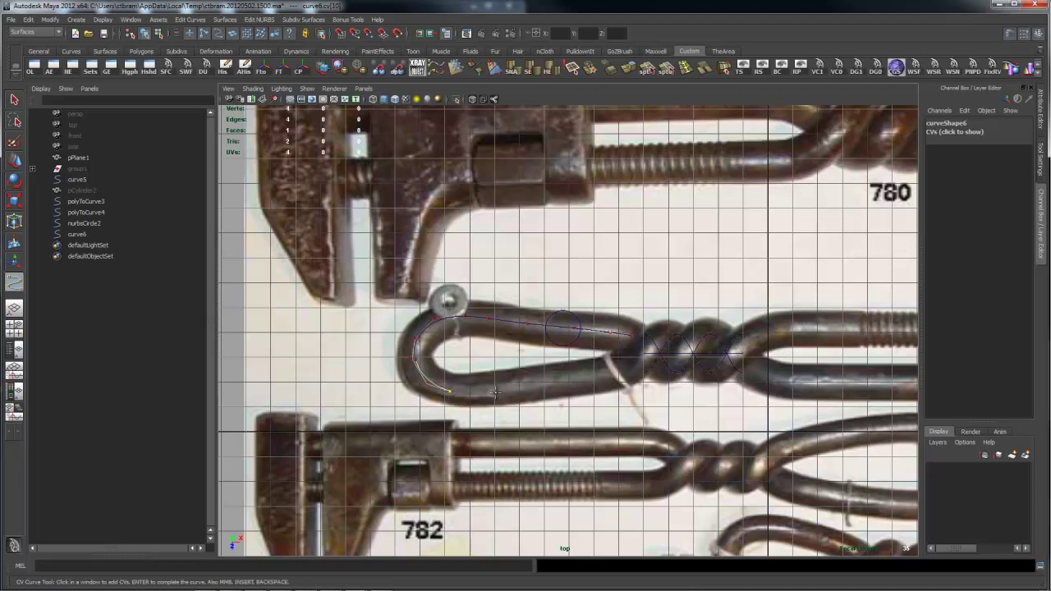
click(575, 377)
click(619, 377)
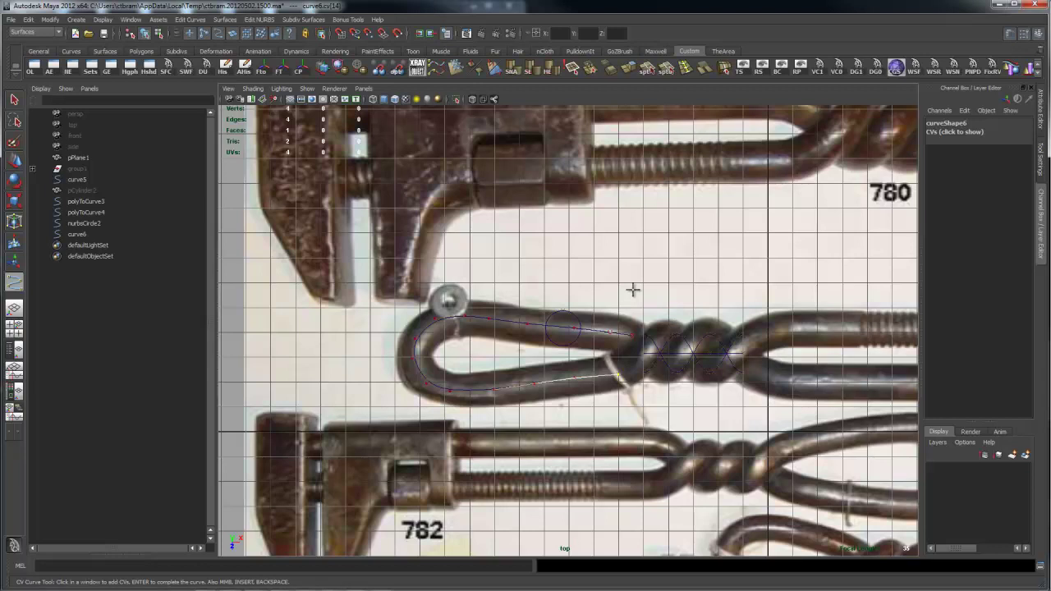
key(Return)
key(w)
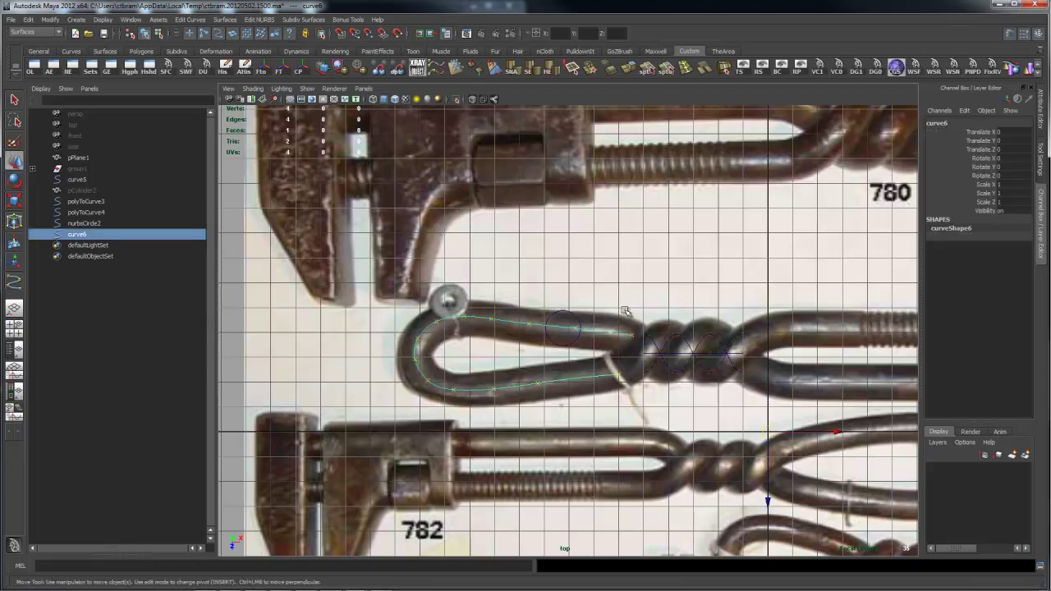
Move the control vertices at the lower bend of the loop curve so it follows the wire's centreline
right_drag(448, 386, 409, 383)
drag(405, 351, 430, 383)
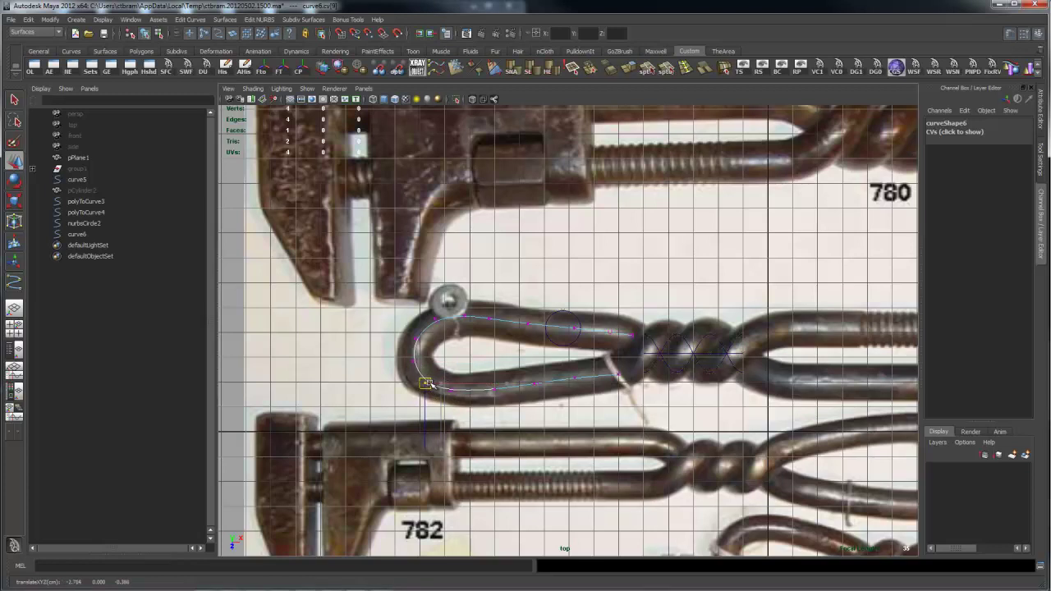
alt+middle_drag(513, 332, 522, 297)
alt+right_drag(559, 319, 648, 372)
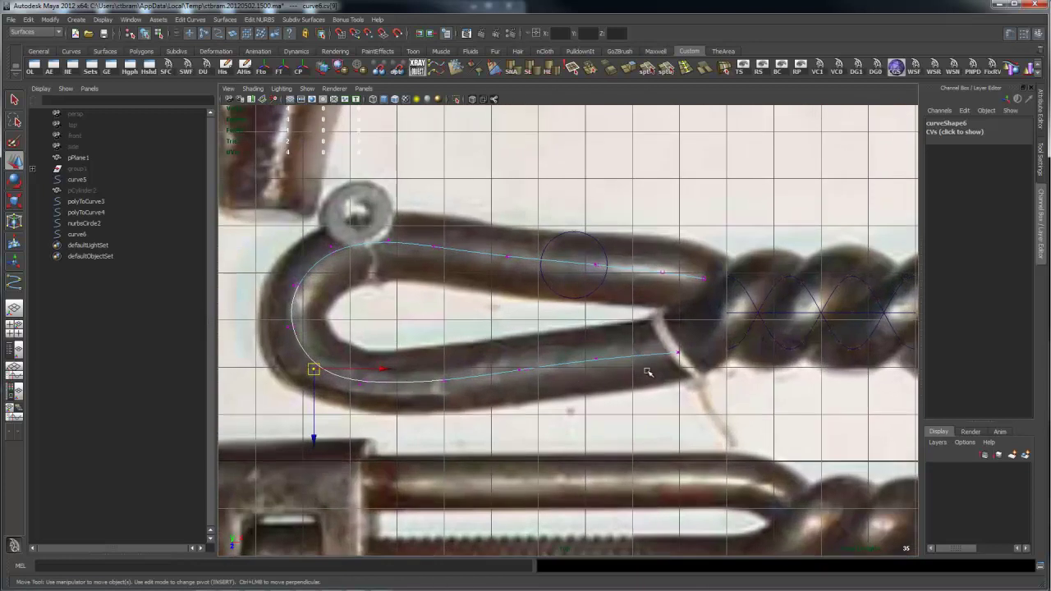
mouse_move(354, 375)
mouse_down()
mouse_move(374, 392)
mouse_move(365, 386)
mouse_up()
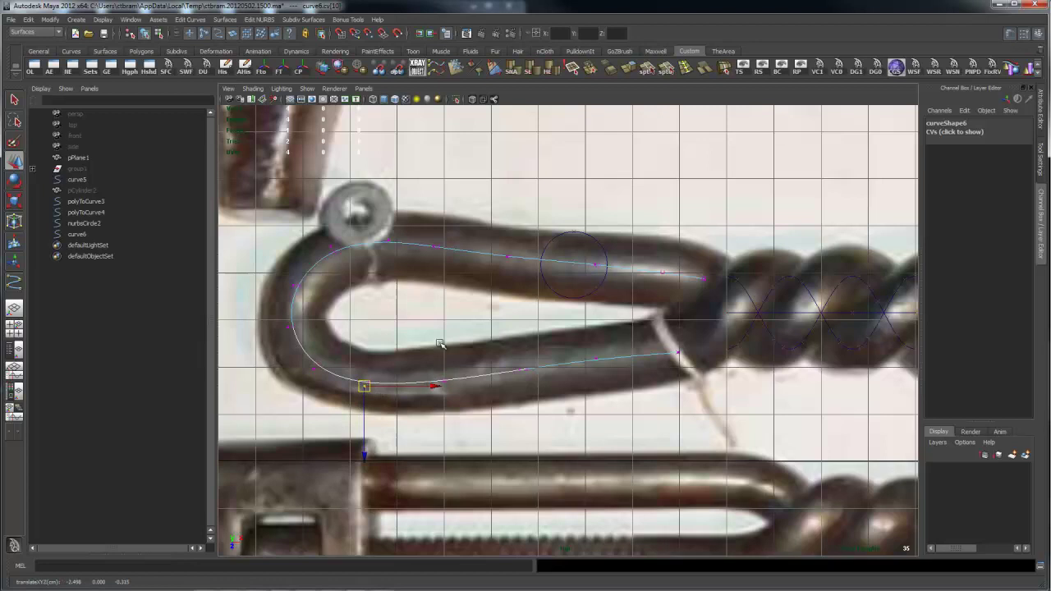
alt+middle_drag(801, 278, 482, 296)
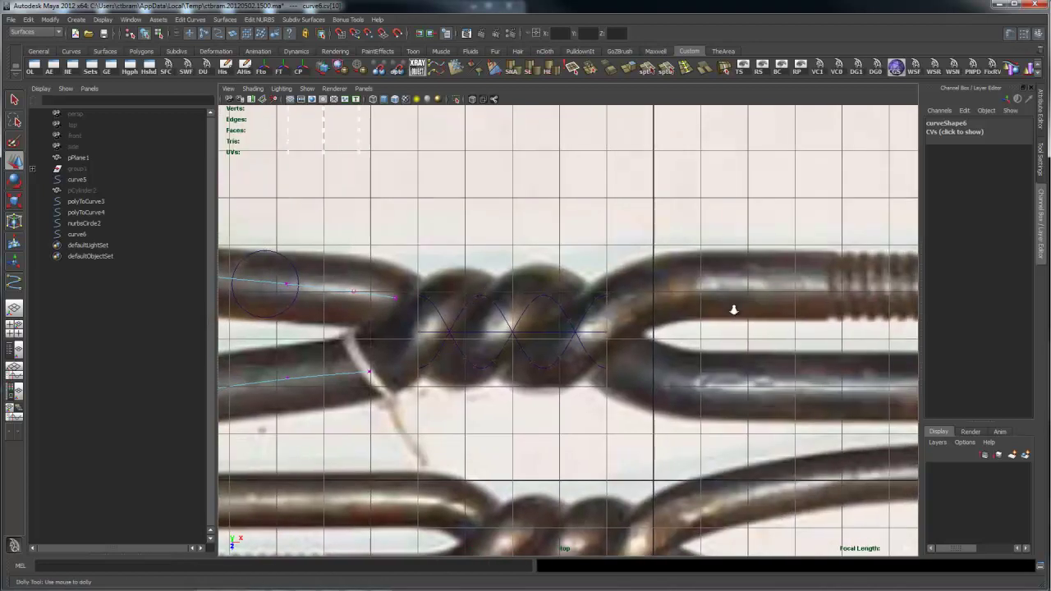
alt+right_drag(734, 308, 669, 298)
alt+middle_drag(668, 298, 633, 310)
scroll(633, 311, up, 5)
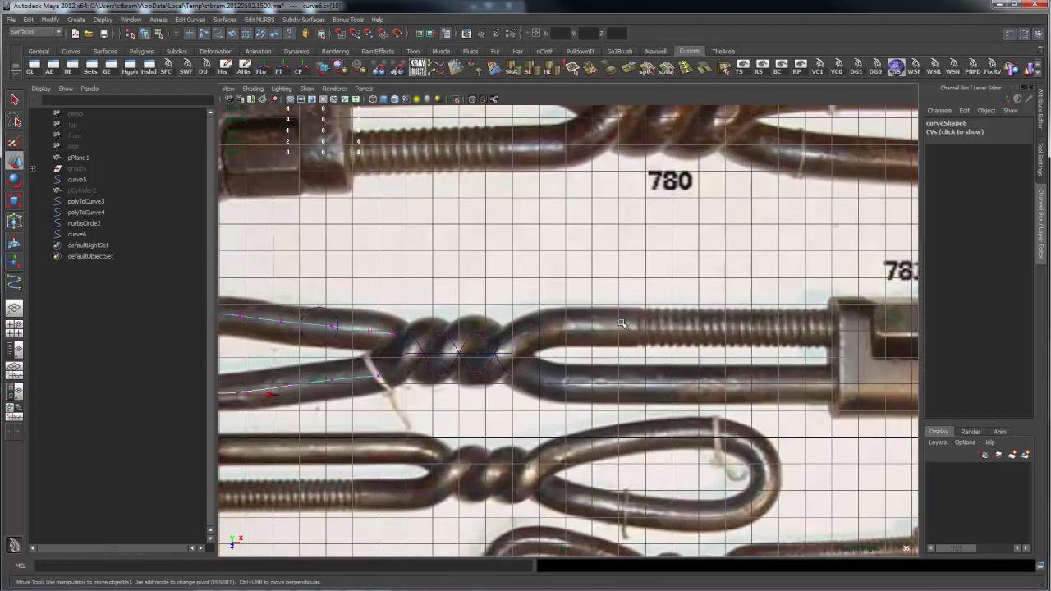
Trace a CV curve along the centreline of wrench 781's upper threaded rod, from the twist to the jaw block, and complete it
key(space)
drag(581, 281, 588, 363)
scroll(527, 328, up, 4)
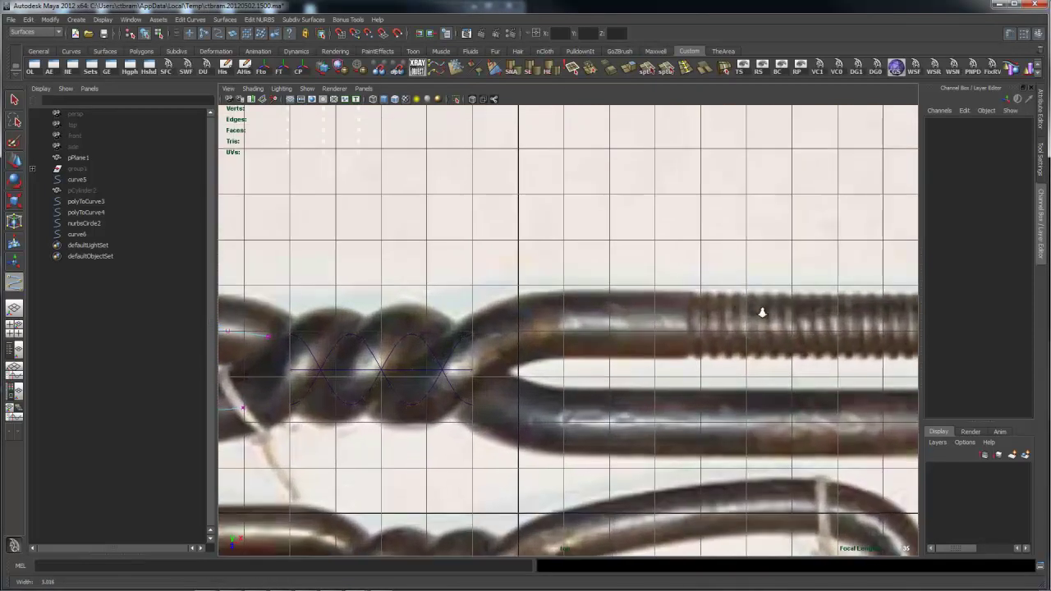
click(482, 322)
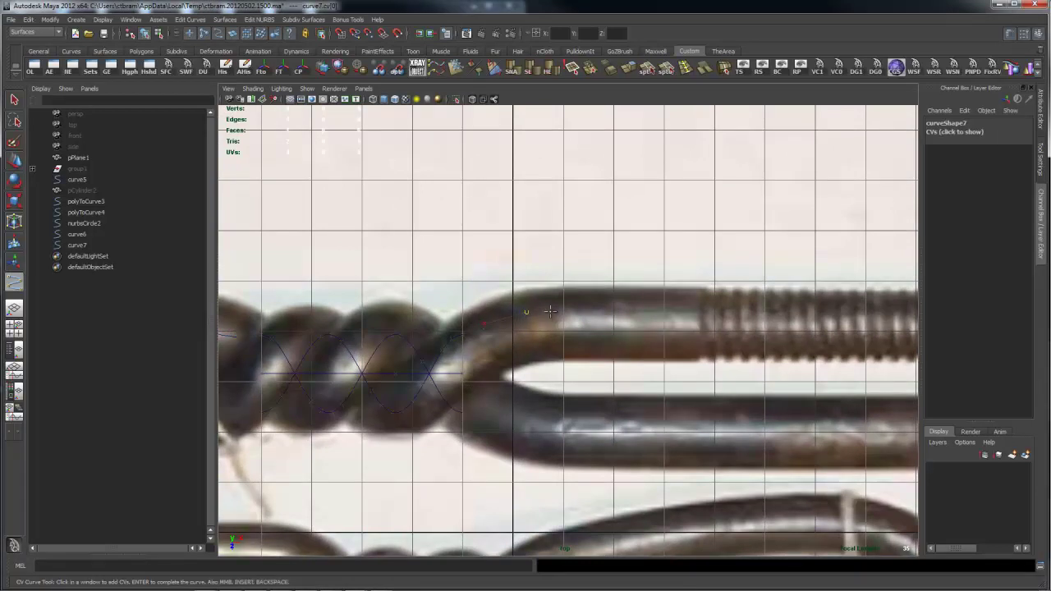
click(639, 312)
alt+middle_drag(798, 281, 523, 285)
click(793, 324)
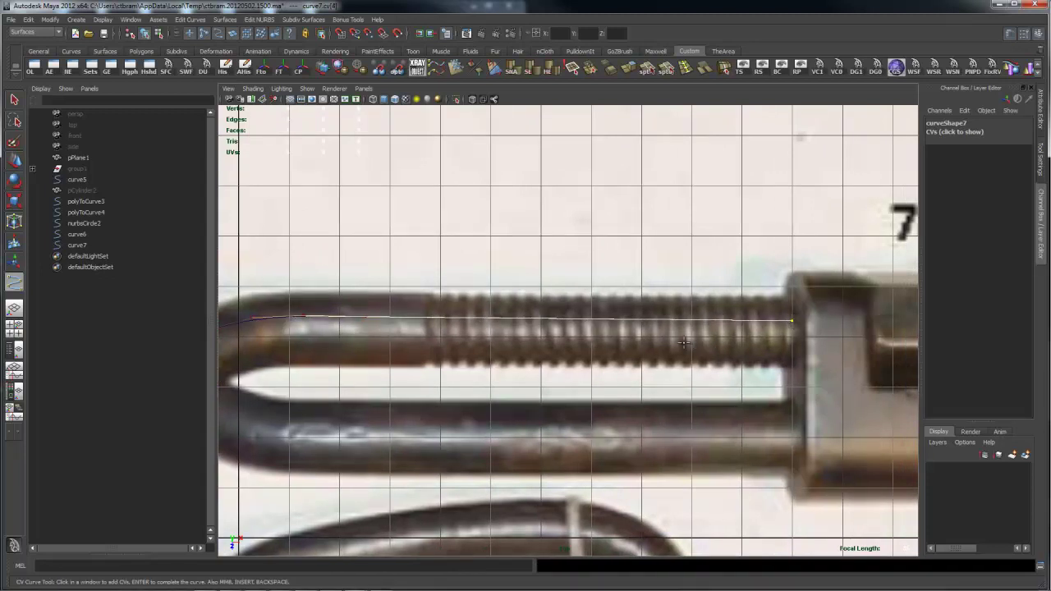
key(Return)
alt+middle_drag(630, 291, 773, 225)
key(w)
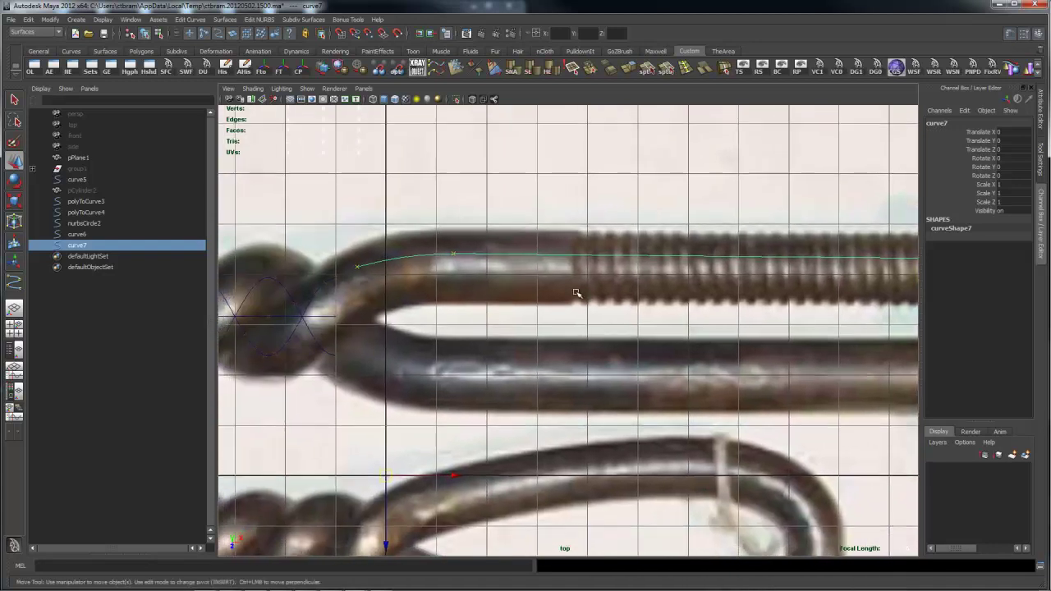
Trace a second CV curve along the lower rod's centreline, from the twist to the jaw block, and complete it
key(g)
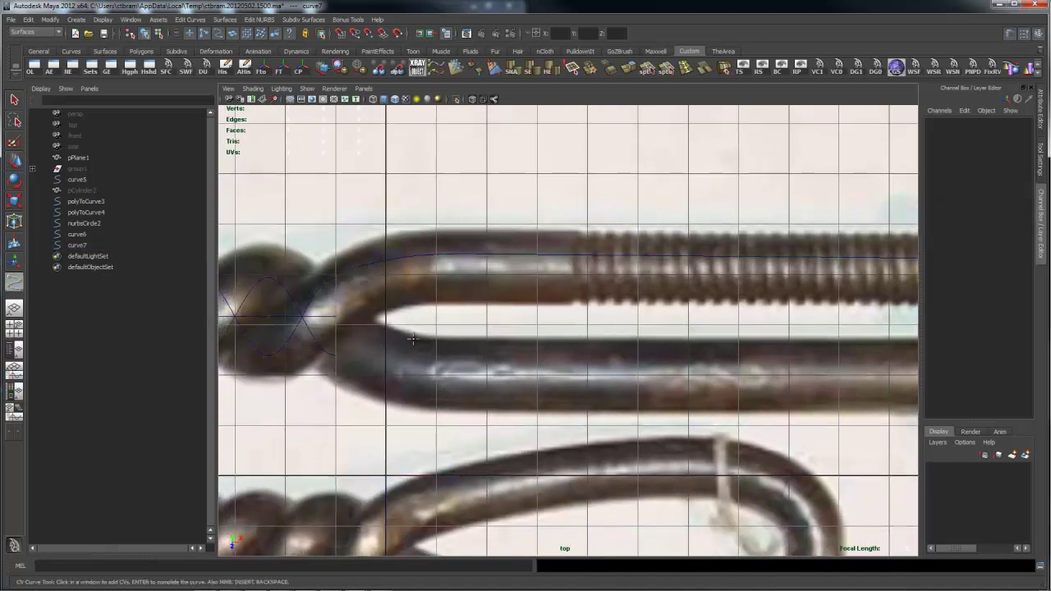
click(347, 359)
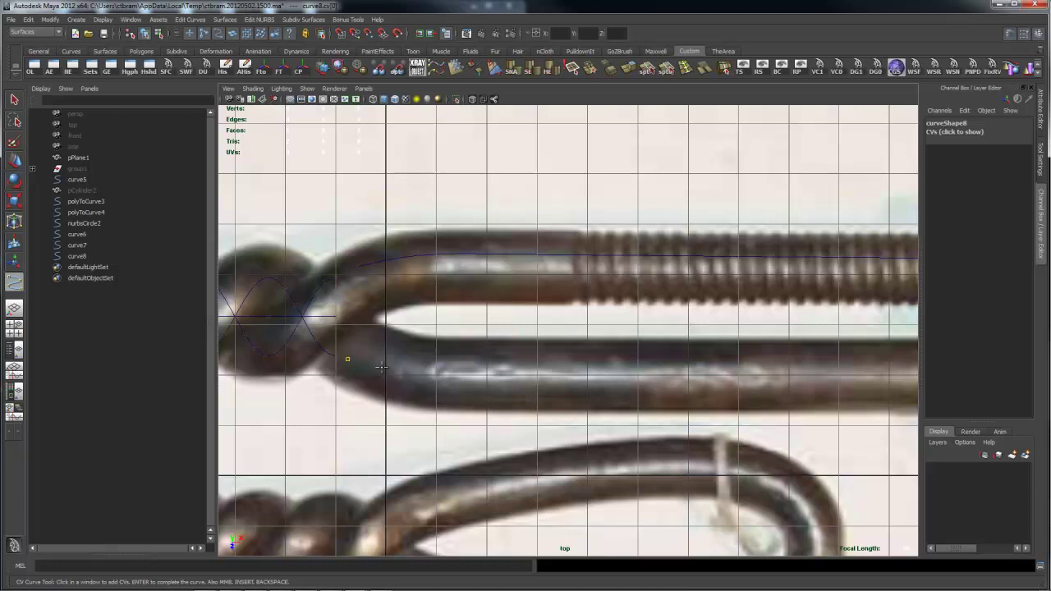
click(477, 378)
click(552, 382)
alt+middle_drag(748, 327, 551, 342)
click(737, 385)
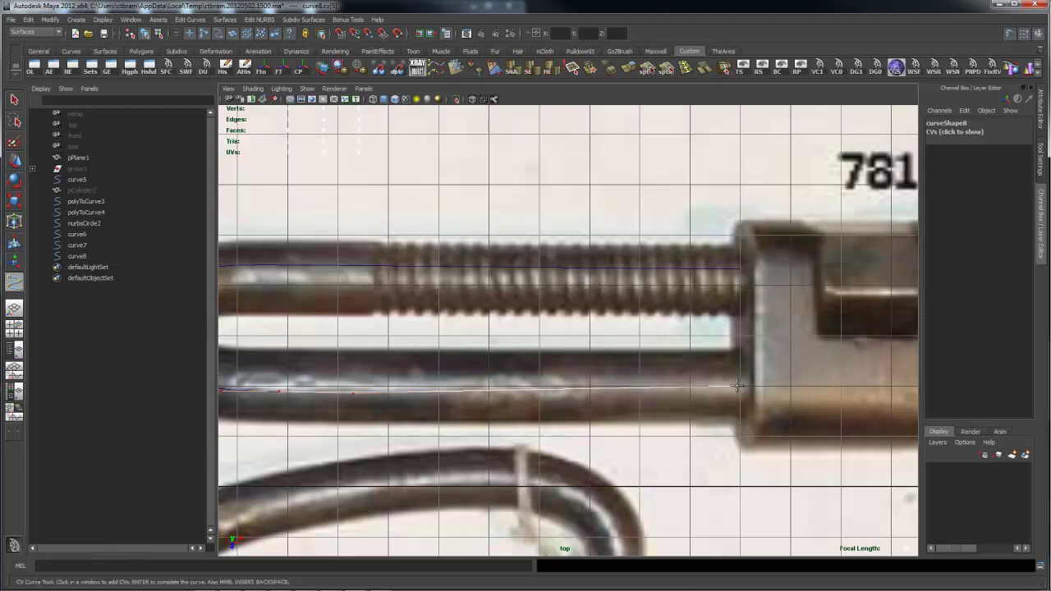
key(Return)
key(w)
alt+middle_drag(537, 365, 768, 360)
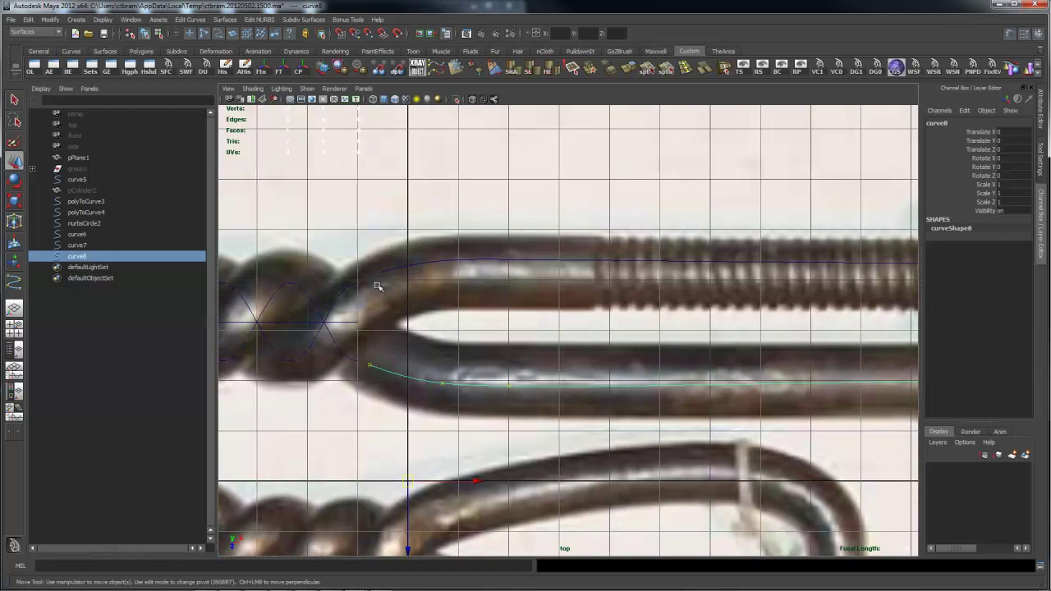
Select the rod, twist and loop curves in turn and examine how their ends line up over the reference image
alt+middle_drag(452, 266, 485, 306)
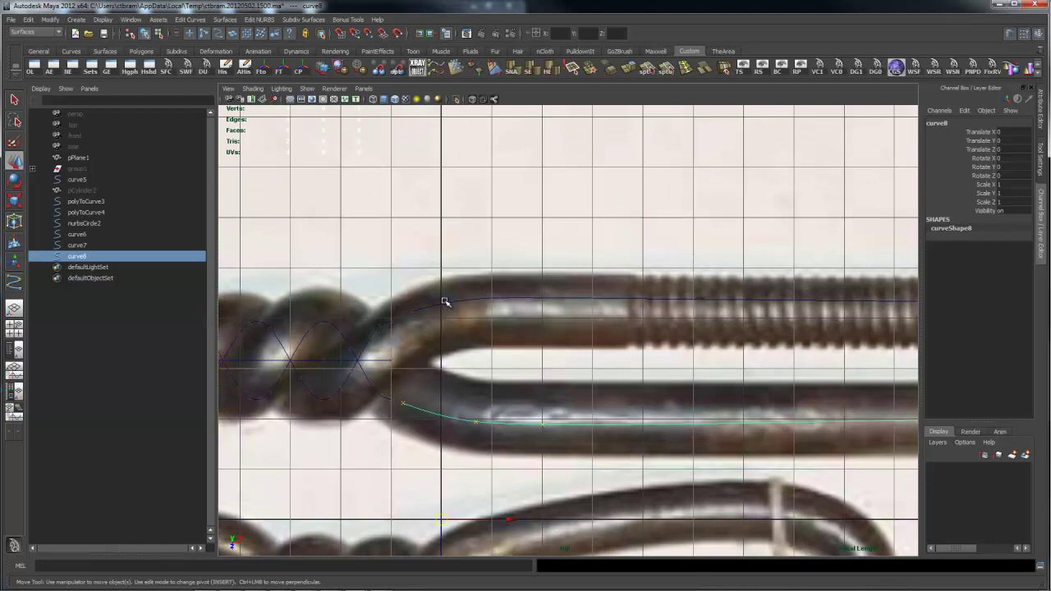
click(444, 302)
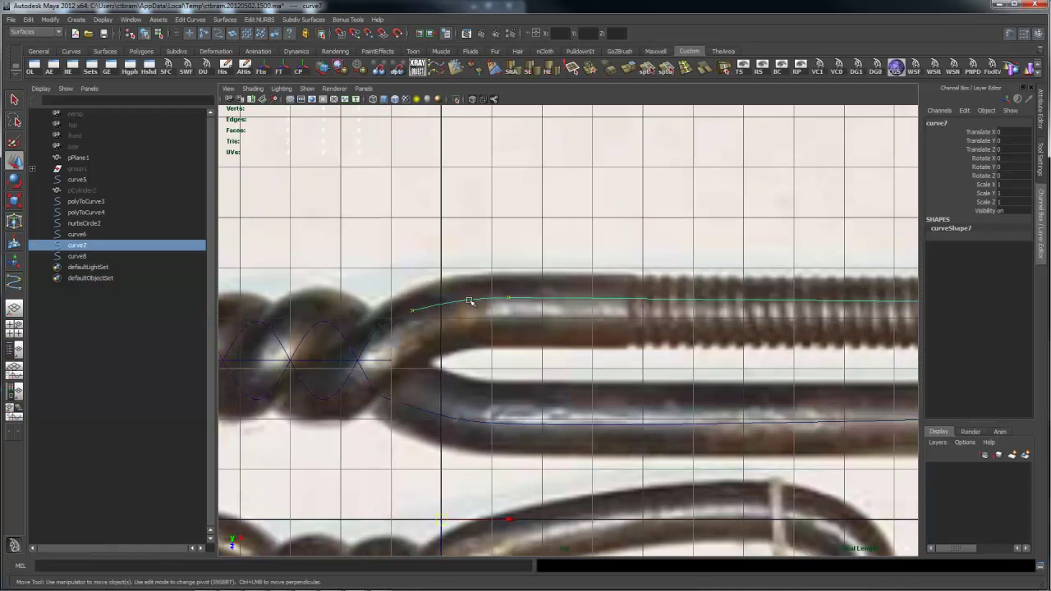
alt+right_drag(772, 319, 563, 302)
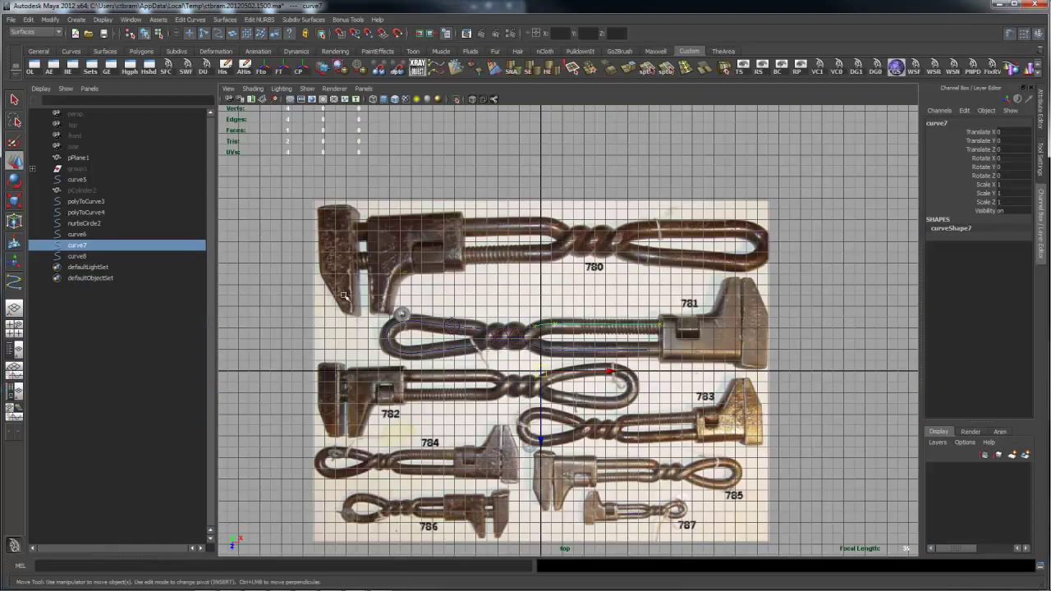
alt+right_drag(345, 297, 645, 312)
alt+middle_drag(520, 278, 550, 259)
alt+right_drag(464, 288, 520, 292)
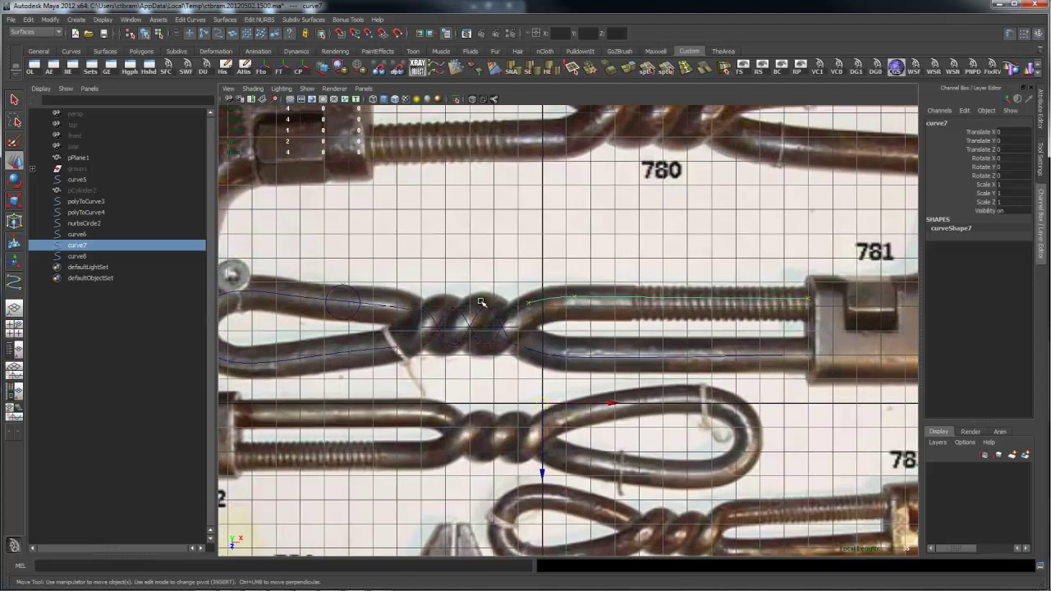
drag(481, 304, 466, 352)
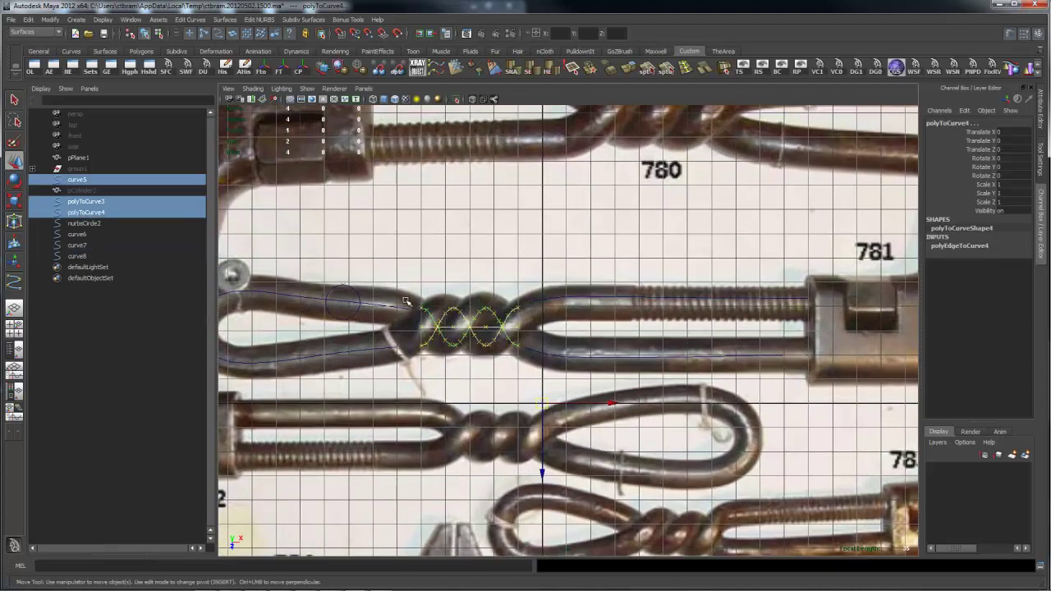
drag(406, 301, 374, 328)
drag(599, 277, 577, 374)
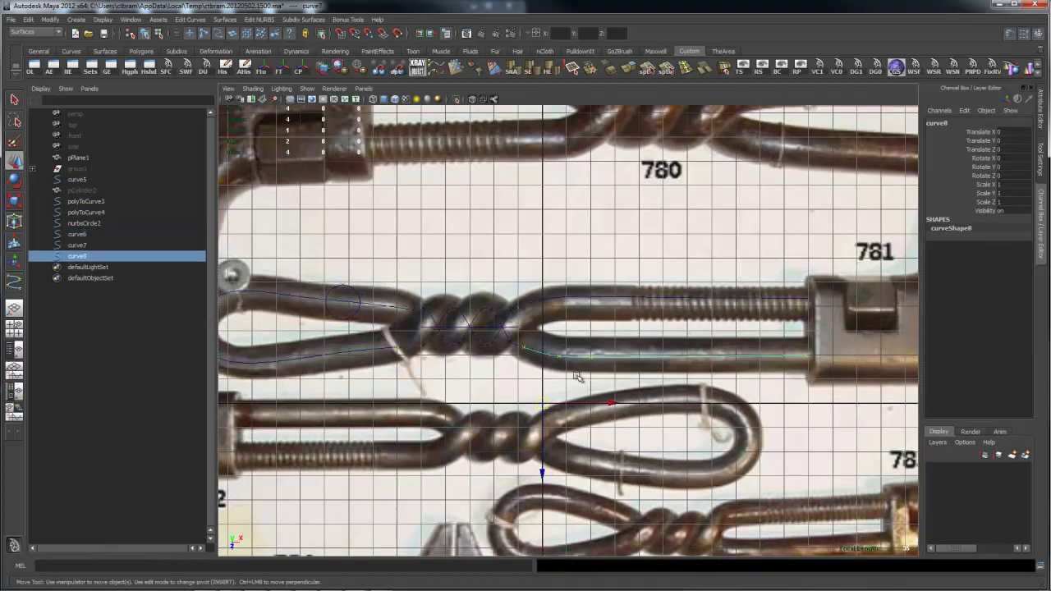
scroll(508, 374, up, 6)
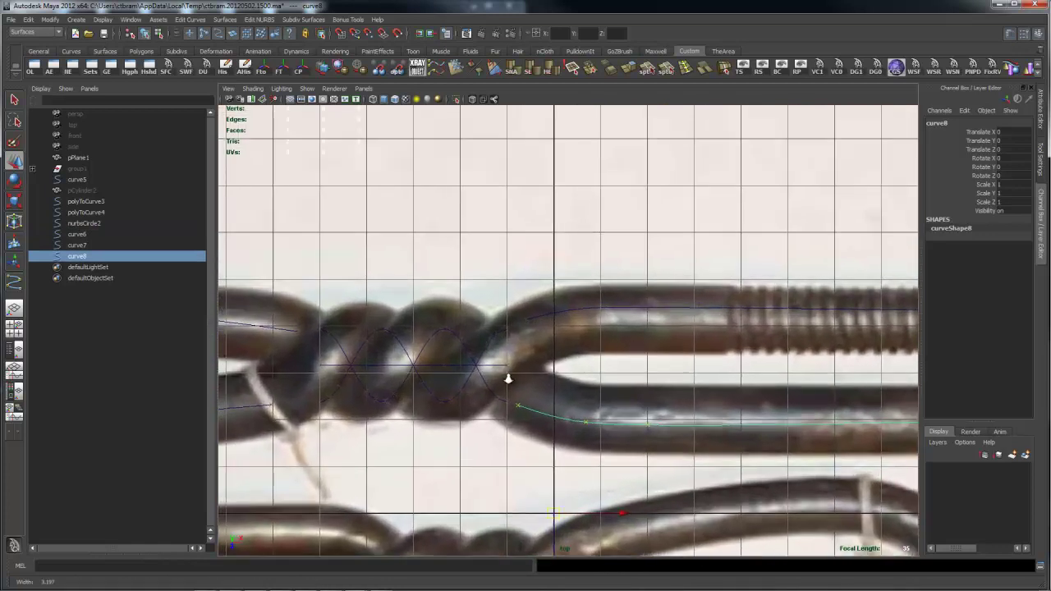
scroll(518, 377, up, 1)
In the perspective view, attach the loop curve's lower end to the nearest twisted curve with Attach Curves, using the Blend method
key(space)
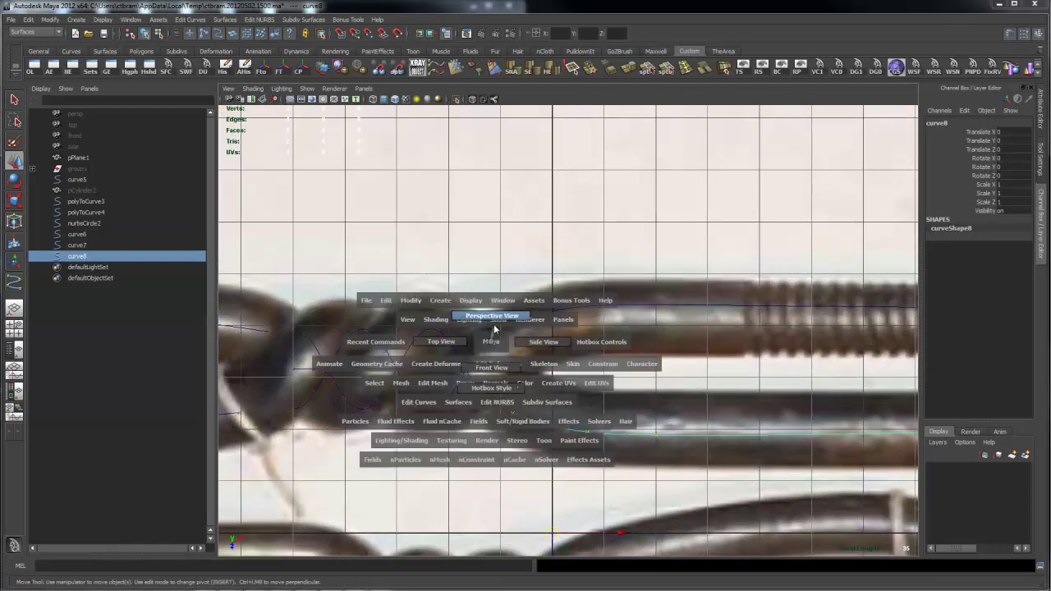
drag(496, 317, 496, 315)
alt+drag(424, 347, 553, 350)
alt+right_drag(554, 350, 722, 363)
alt+drag(723, 363, 723, 341)
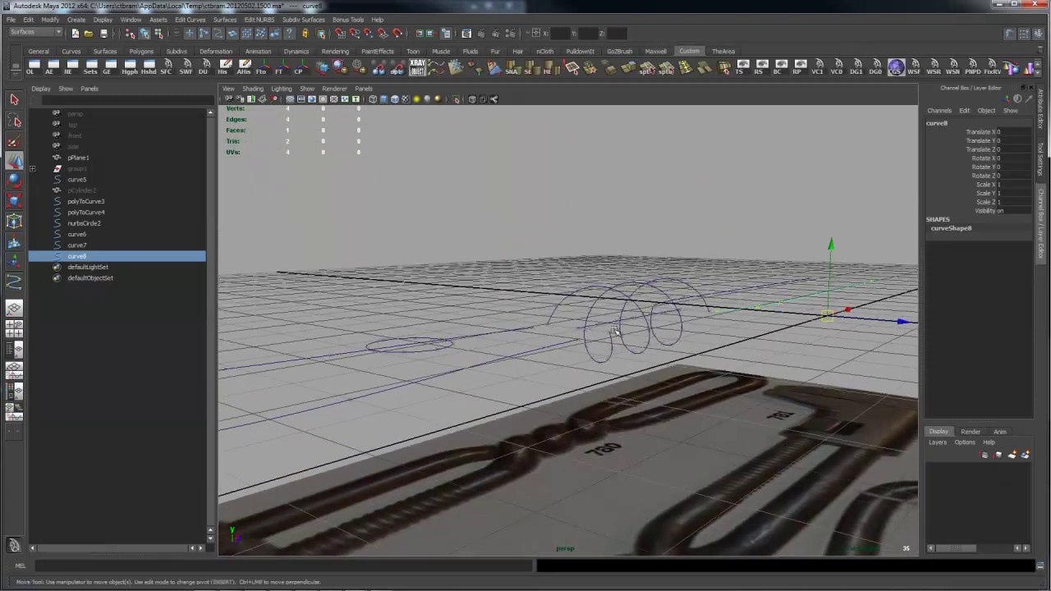
alt+drag(544, 320, 638, 363)
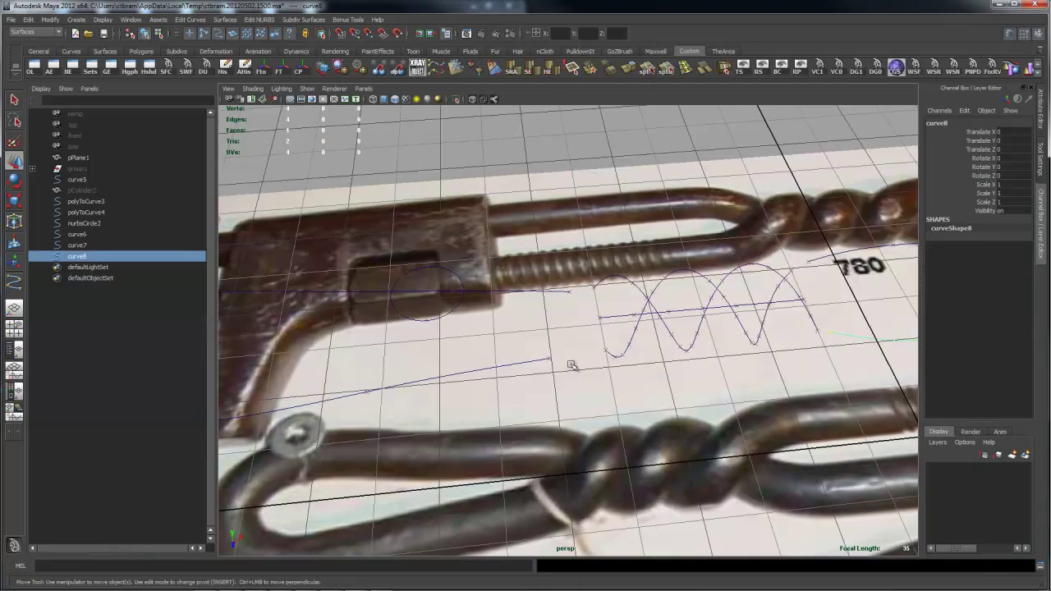
drag(536, 353, 546, 376)
shift+click(612, 356)
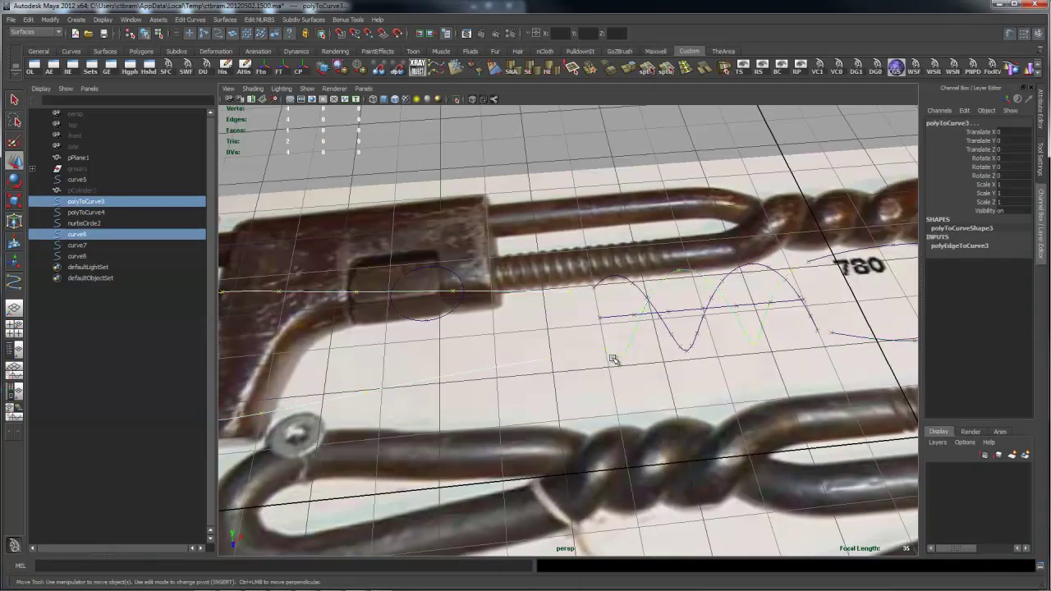
key(space)
drag(538, 421, 607, 181)
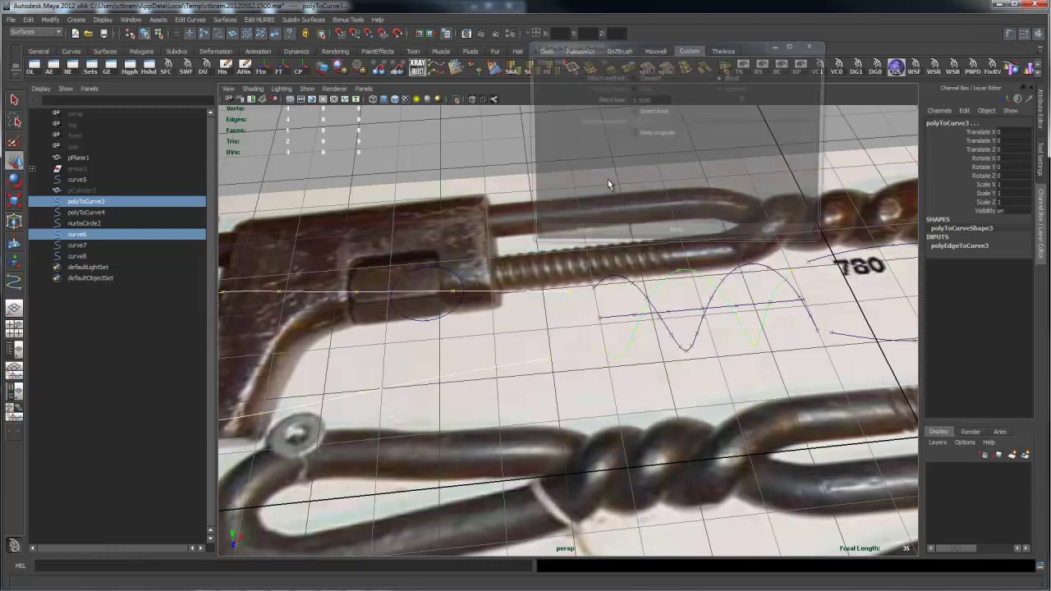
click(685, 235)
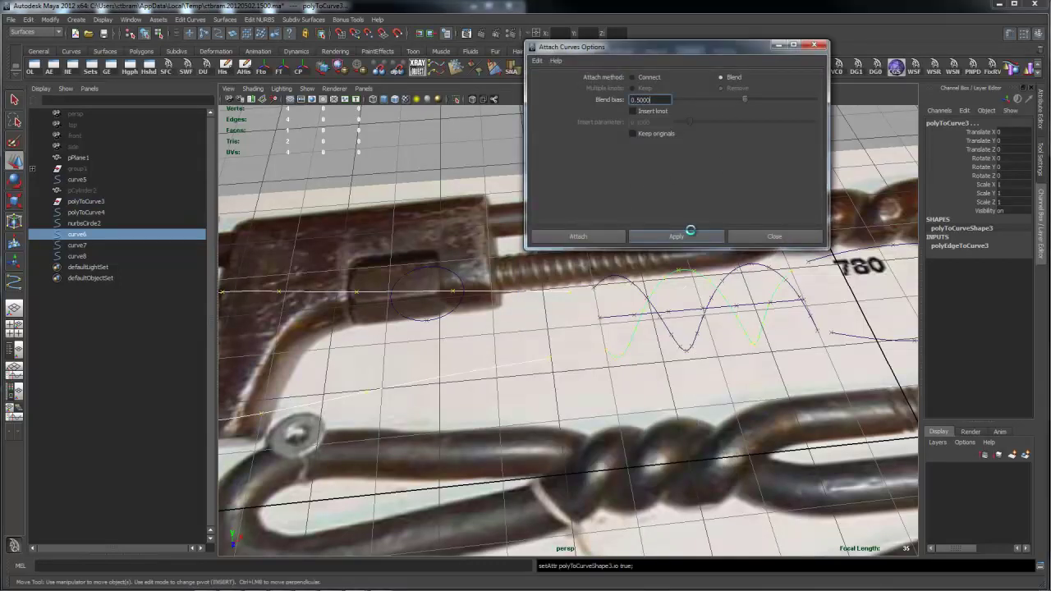
Inspect the blended joint between the loop and the twisted curve, and hide the viewport grid
alt+drag(652, 334, 668, 307)
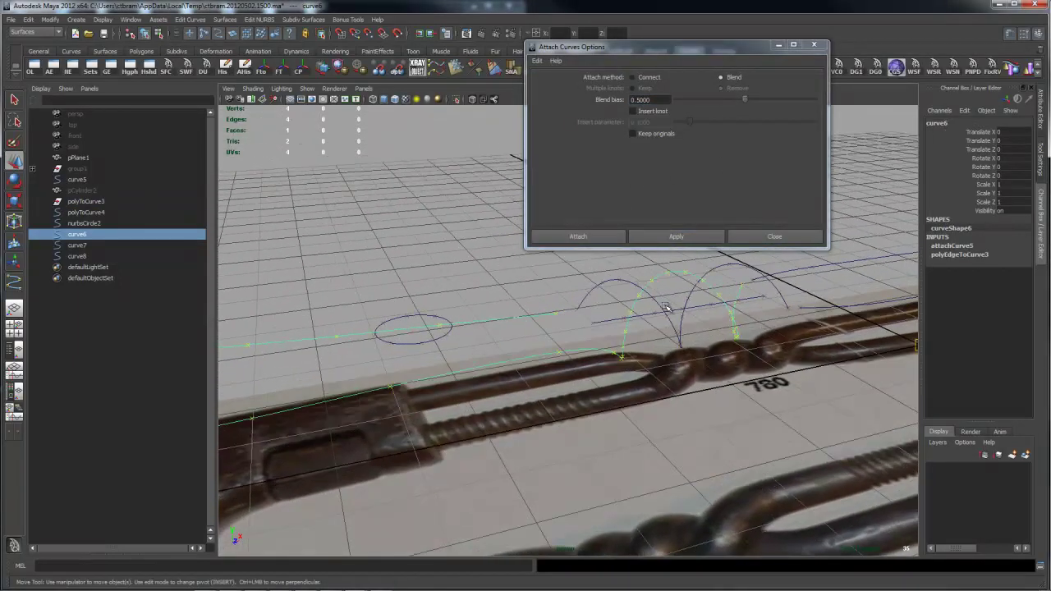
alt+right_drag(669, 309, 671, 327)
alt+drag(527, 364, 662, 349)
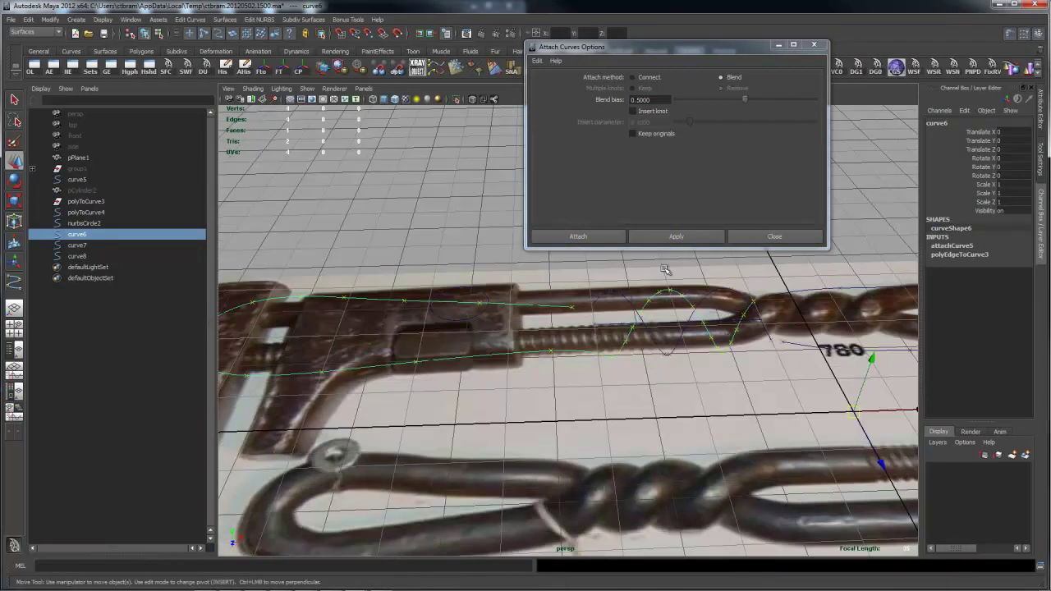
click(290, 99)
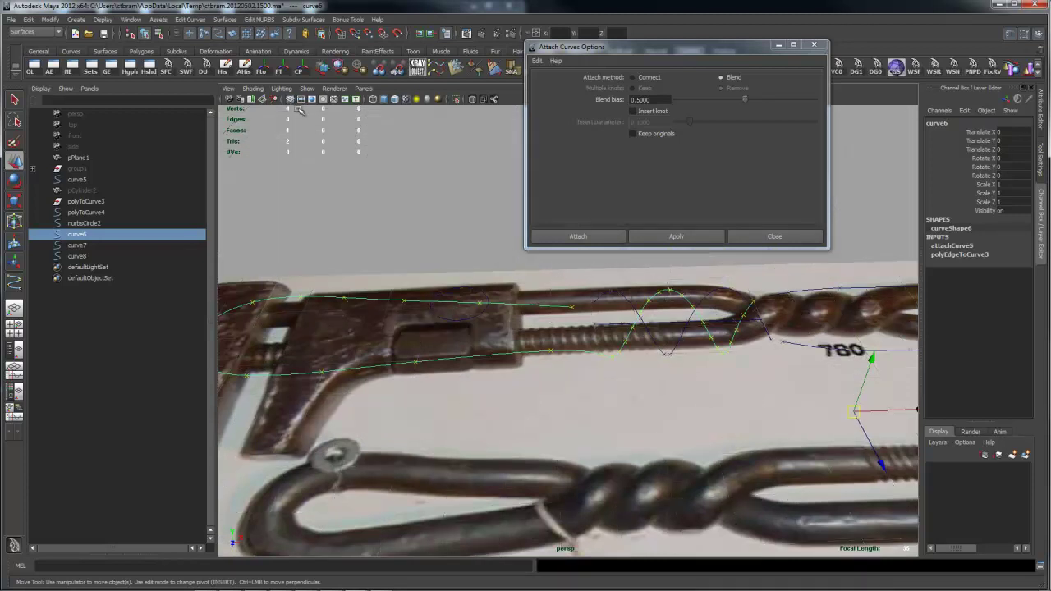
Put the reference image plane on a new display layer and hide that layer
click(809, 408)
click(1026, 458)
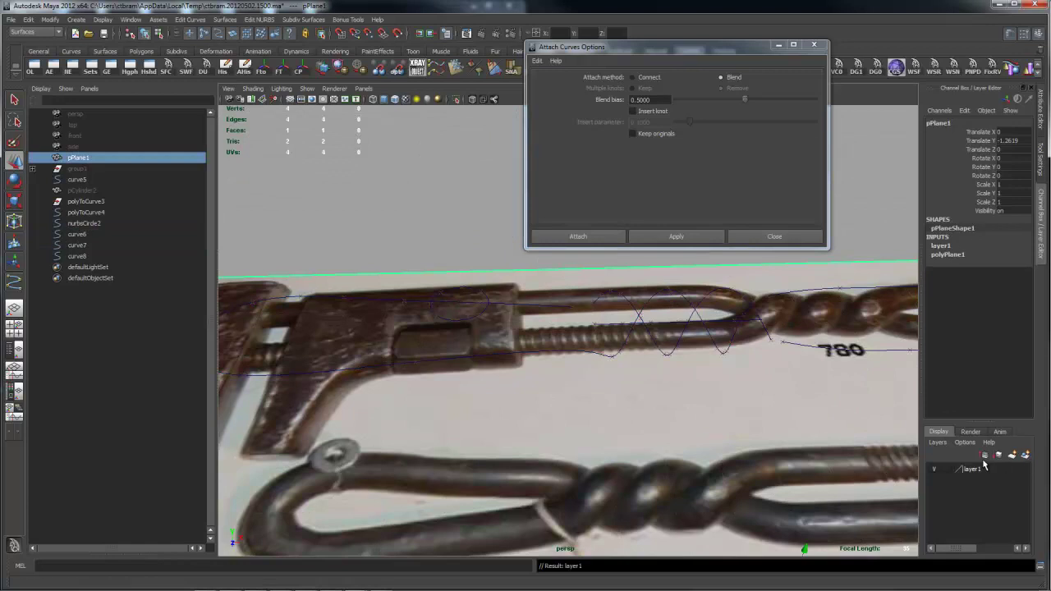
click(941, 472)
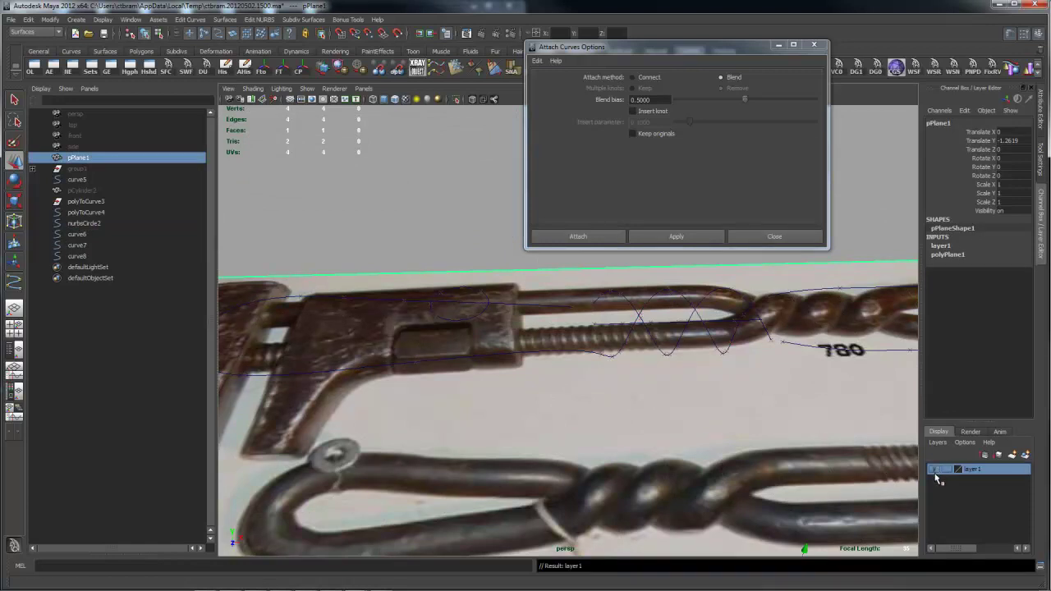
click(936, 472)
alt+drag(695, 402, 674, 397)
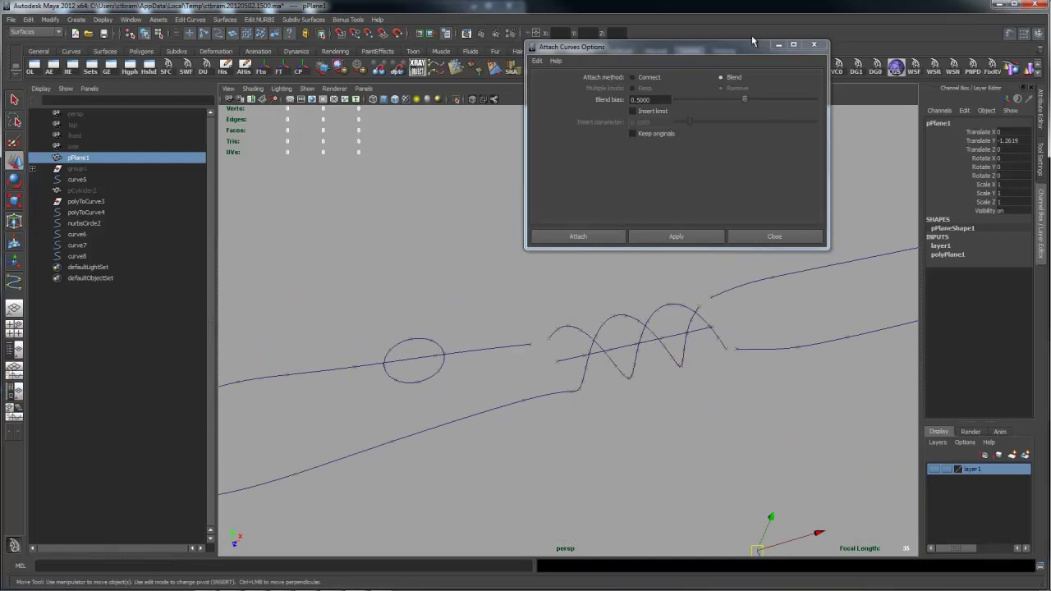
Attach the loop curve's upper end to the other twisted curve with the Blend method and inspect the joint
drag(703, 51, 1050, 62)
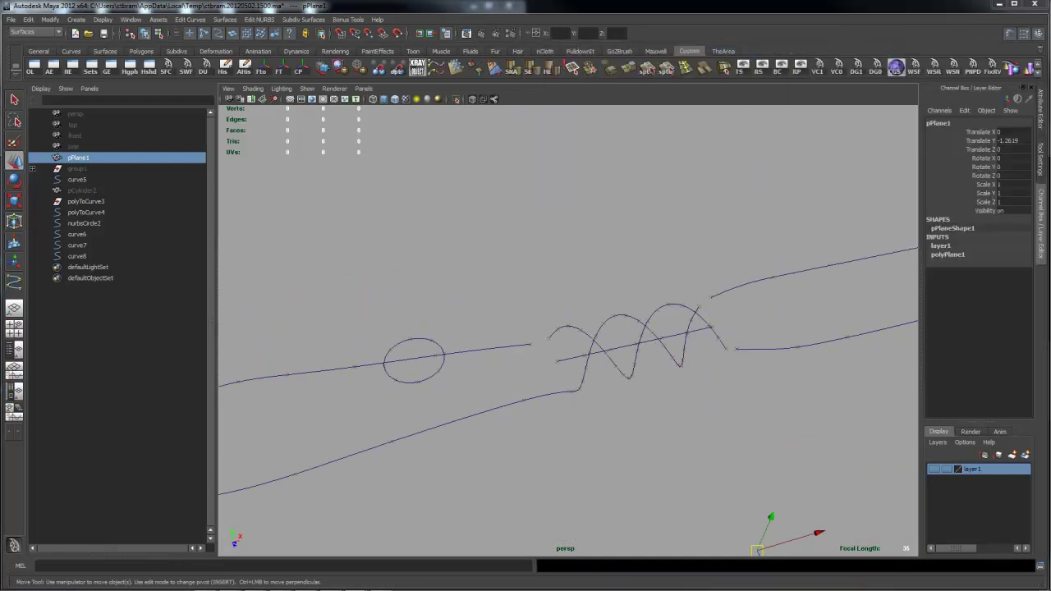
alt+drag(743, 279, 743, 235)
click(513, 340)
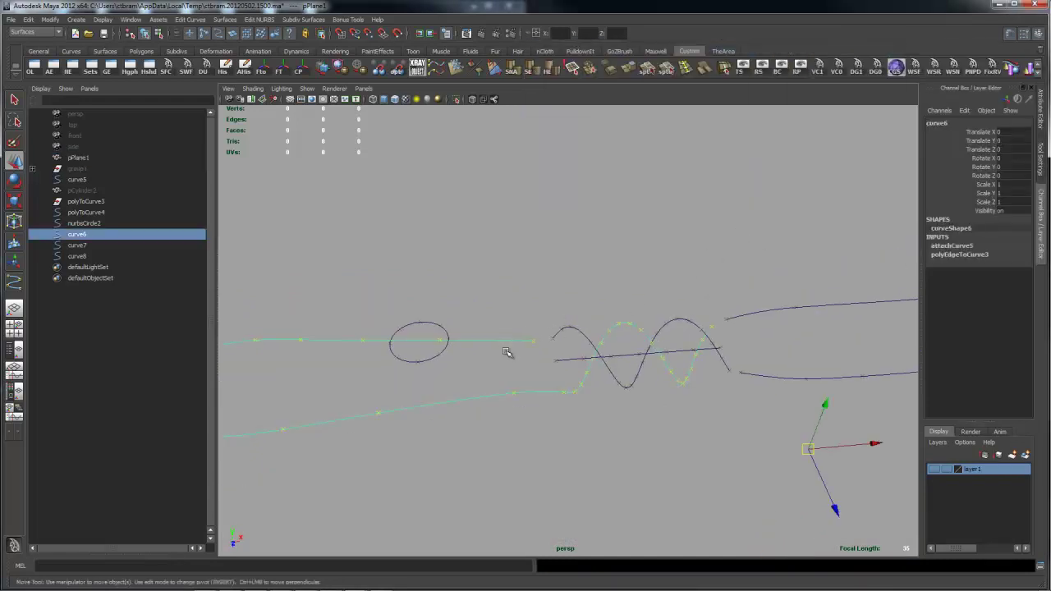
shift+click(573, 336)
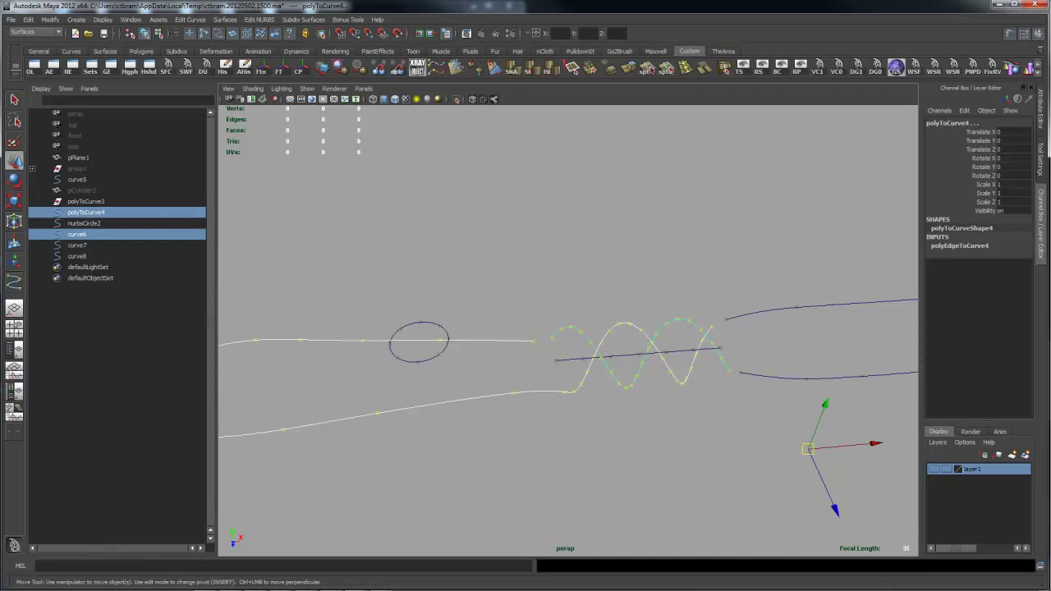
drag(1050, 88, 566, 93)
click(568, 264)
alt+drag(805, 244, 745, 254)
alt+middle_drag(786, 230, 696, 284)
alt+drag(696, 284, 684, 318)
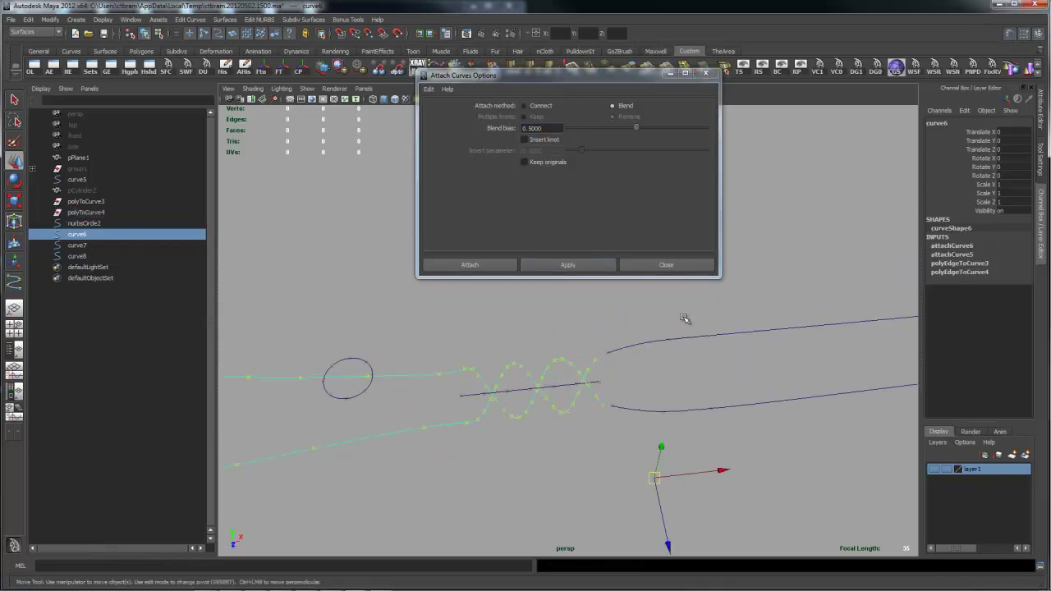
Undo the second curve attachment, the hiding of the reference plane and the creation of its display layer
click(698, 335)
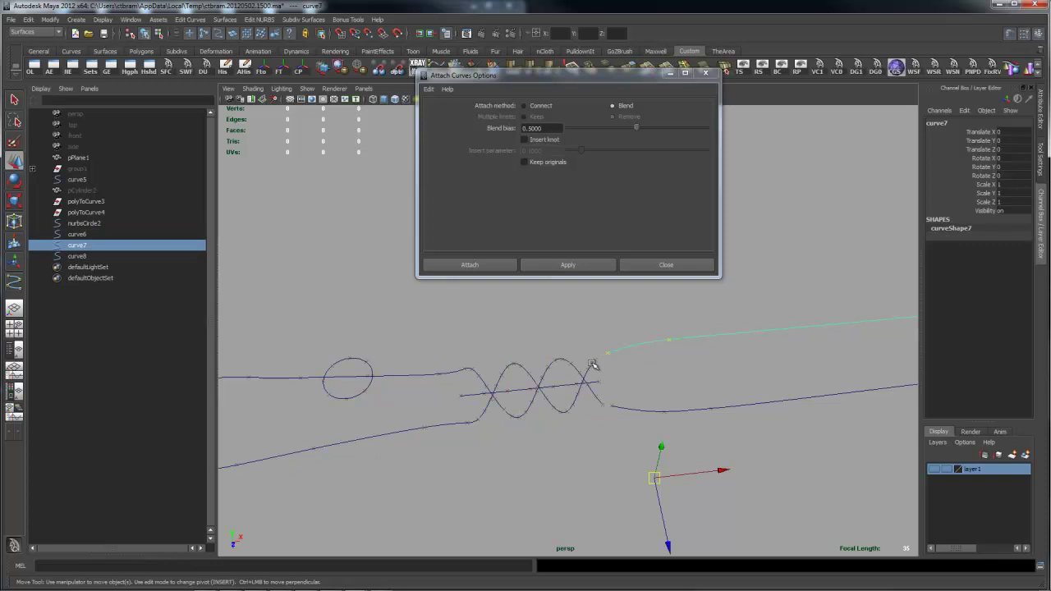
alt+drag(610, 352, 674, 304)
key(ctrl+z)
key(ctrl+z)
key(ctrl+z)
key(ctrl+z)
key(ctrl+z)
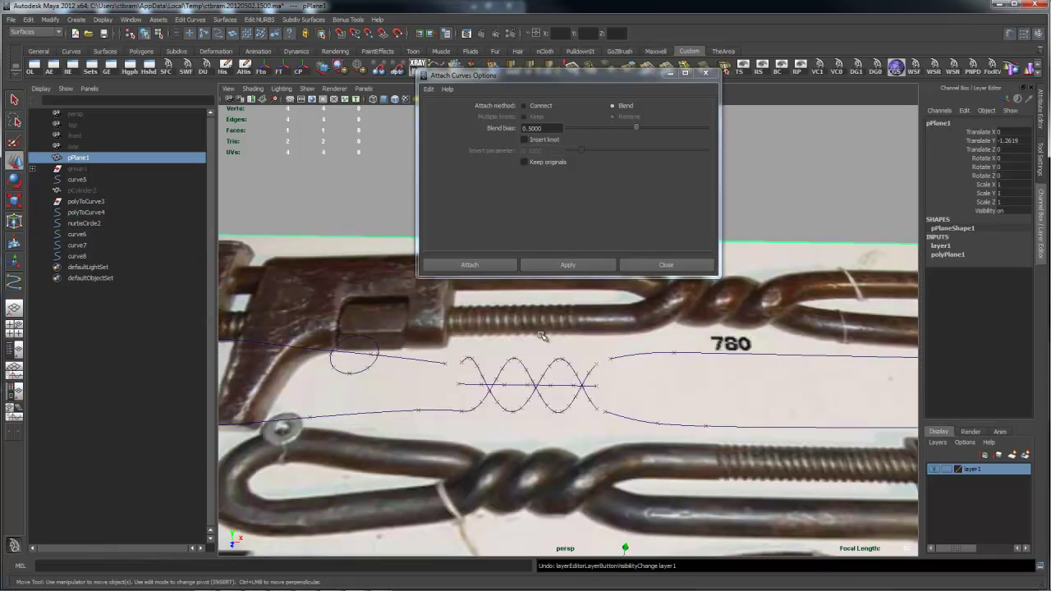
key(ctrl+z)
key(ctrl+z)
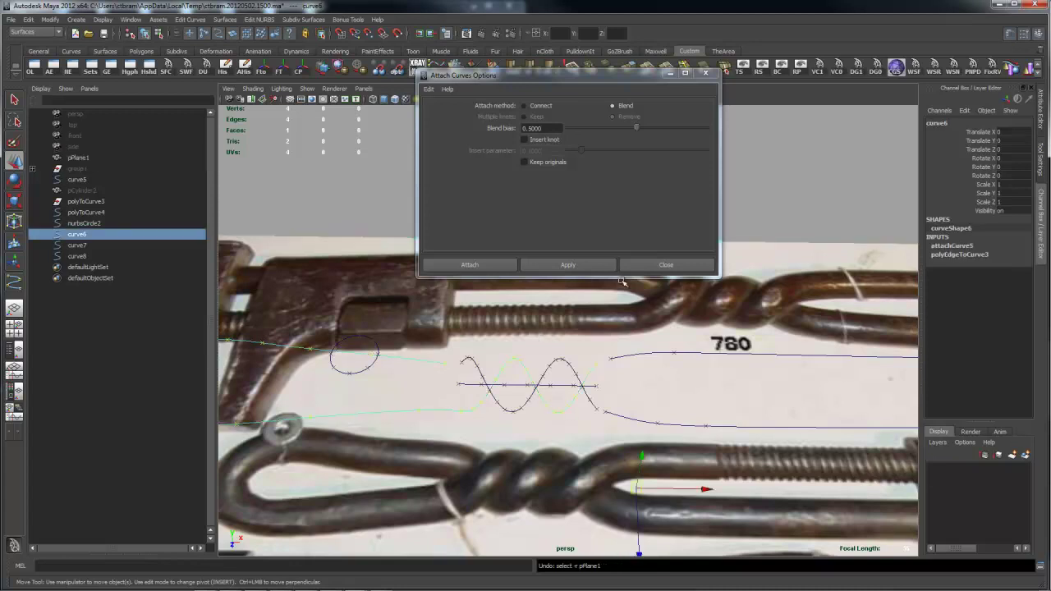
alt+drag(734, 302, 789, 260)
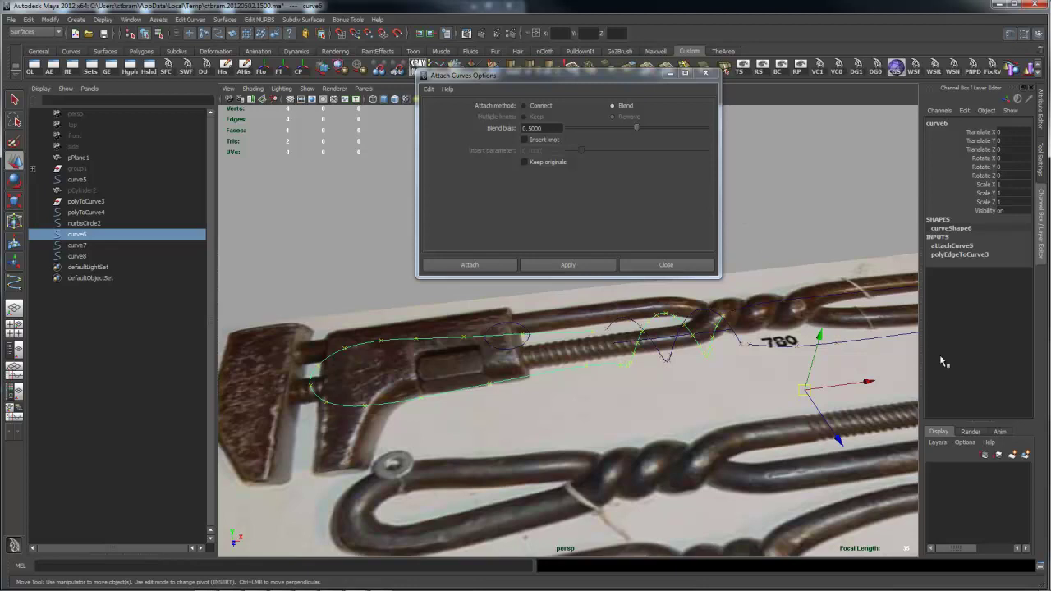
click(764, 398)
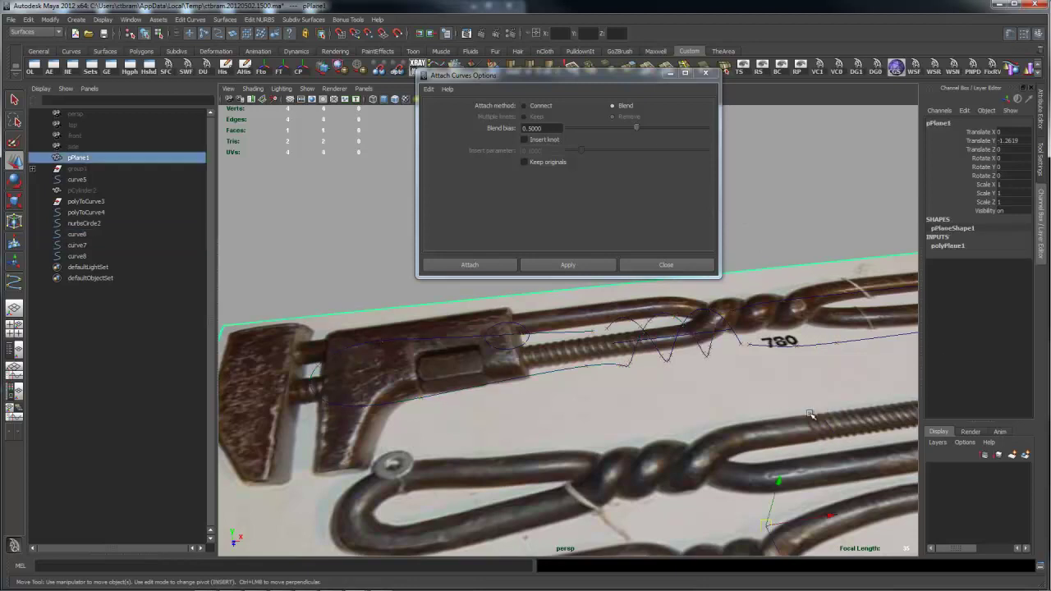
click(1025, 456)
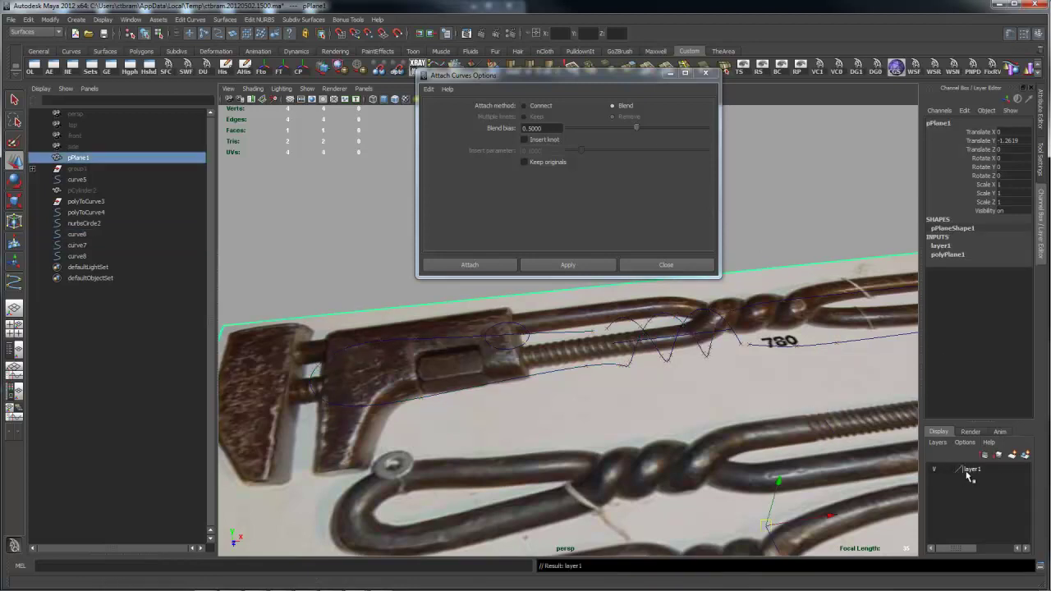
click(935, 470)
alt+drag(781, 390, 735, 379)
key(ctrl+z)
key(ctrl+z)
key(ctrl+z)
key(ctrl+z)
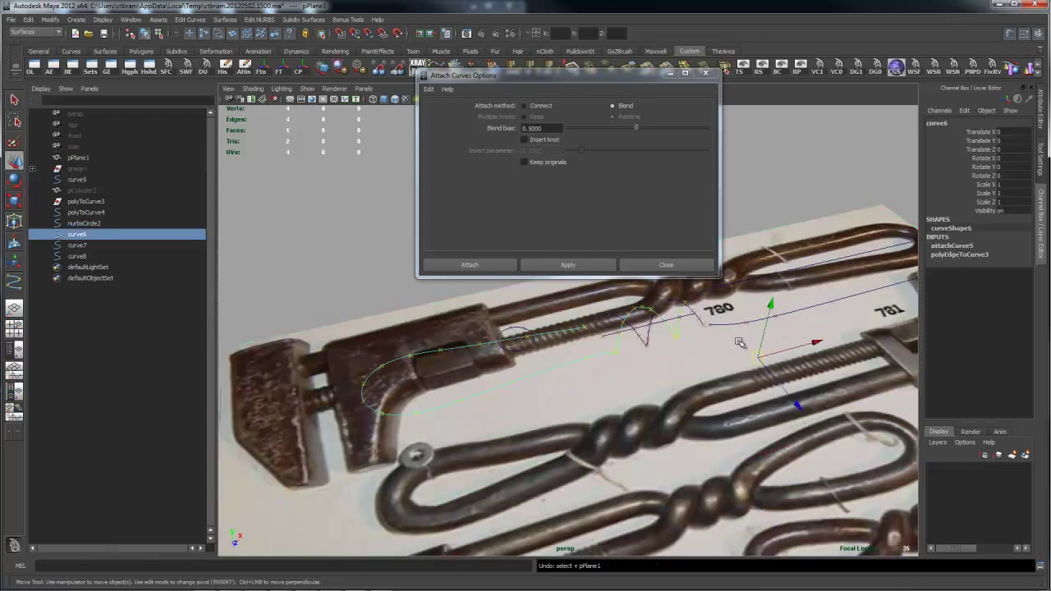
Put the reference image plane on a new display layer and hide that layer
click(688, 382)
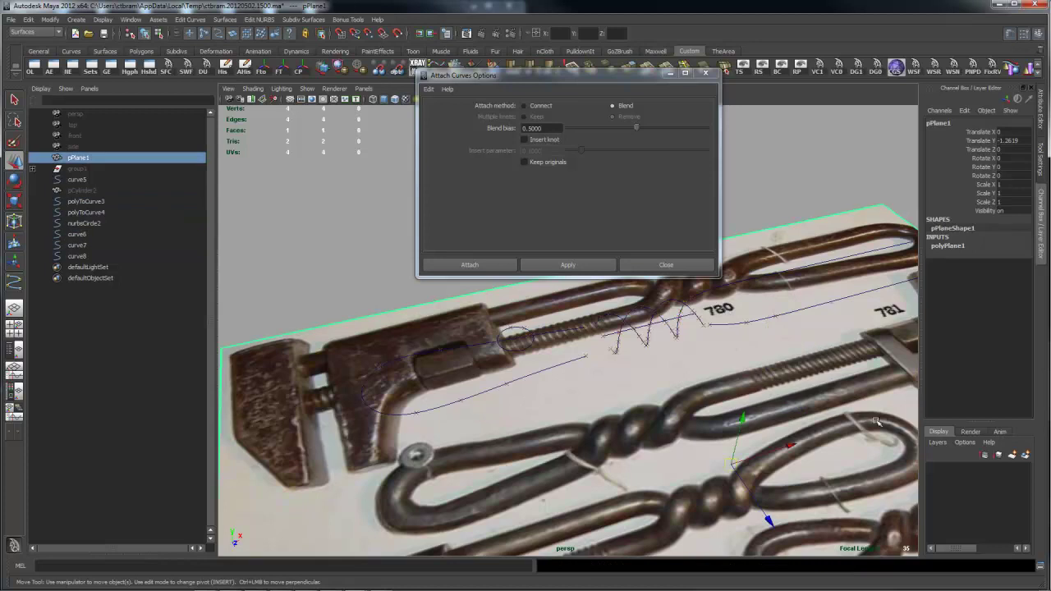
click(1026, 457)
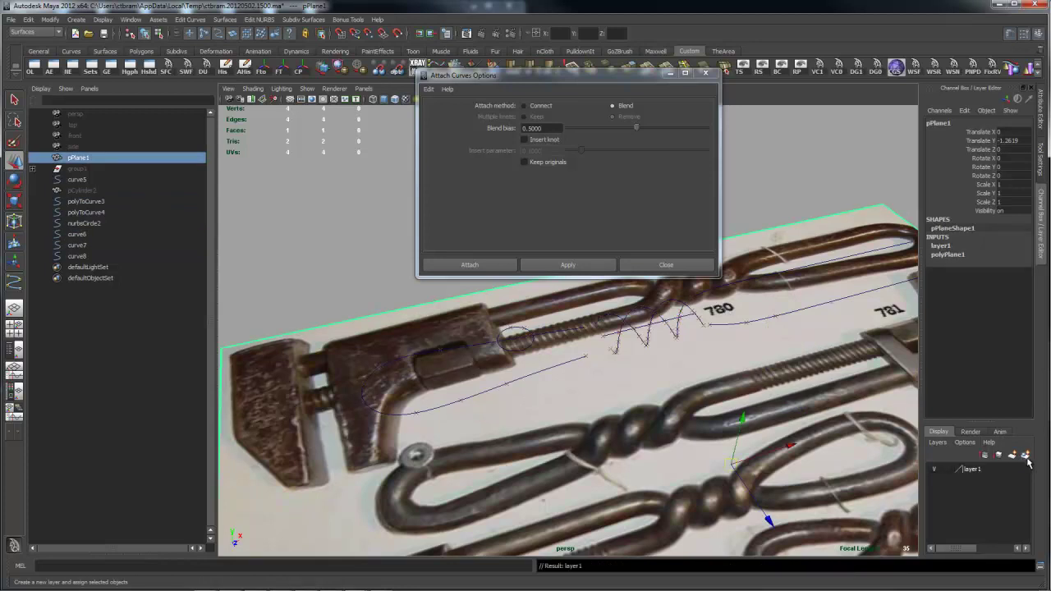
click(935, 469)
alt+drag(698, 375, 682, 411)
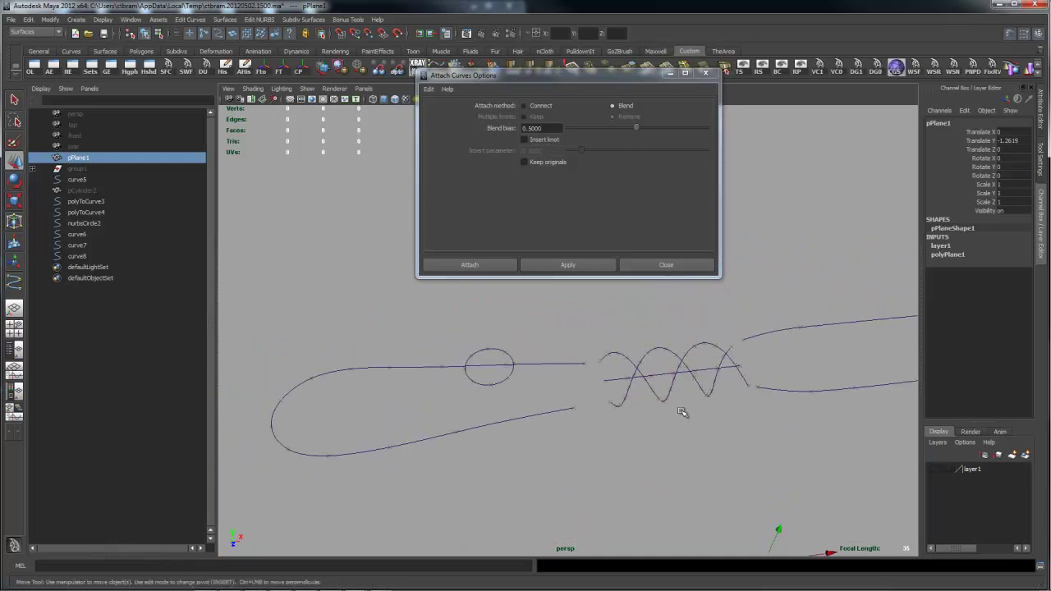
Close the Attach Curves options and open the Rebuild Curve options for the loop curve
click(536, 415)
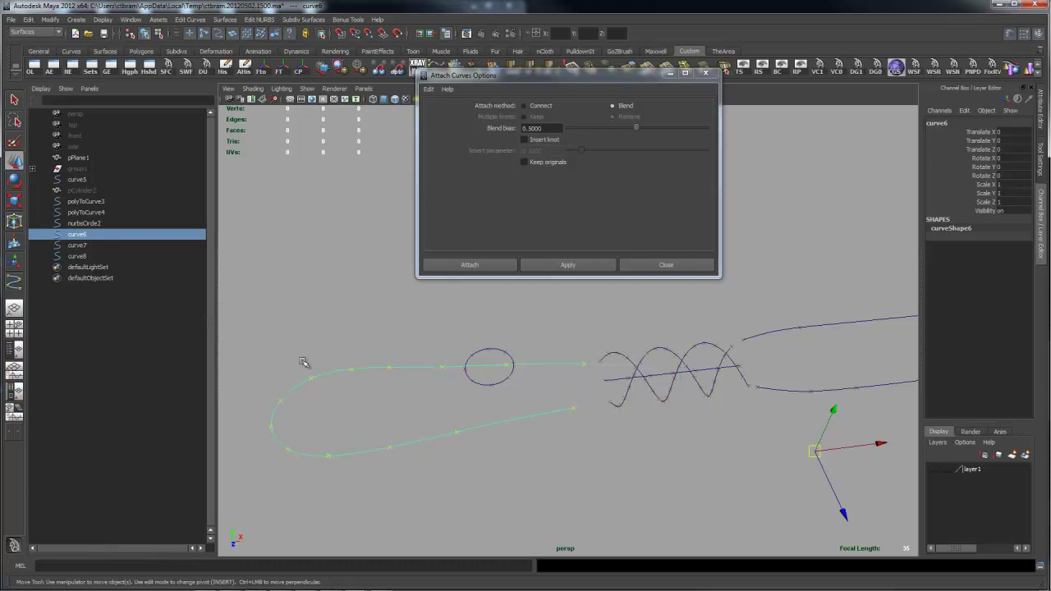
alt+drag(566, 375, 566, 379)
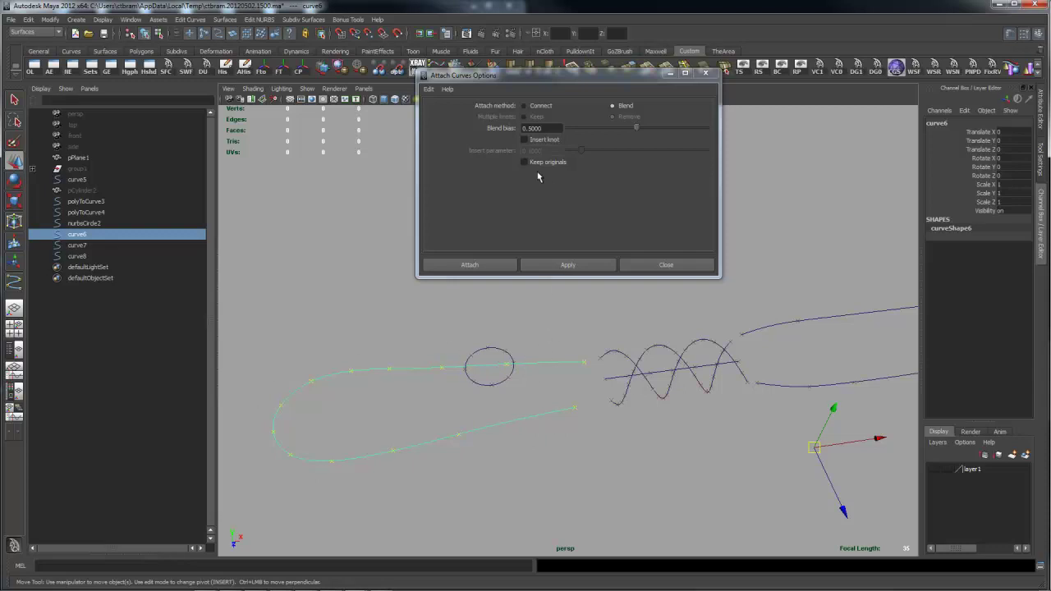
click(667, 265)
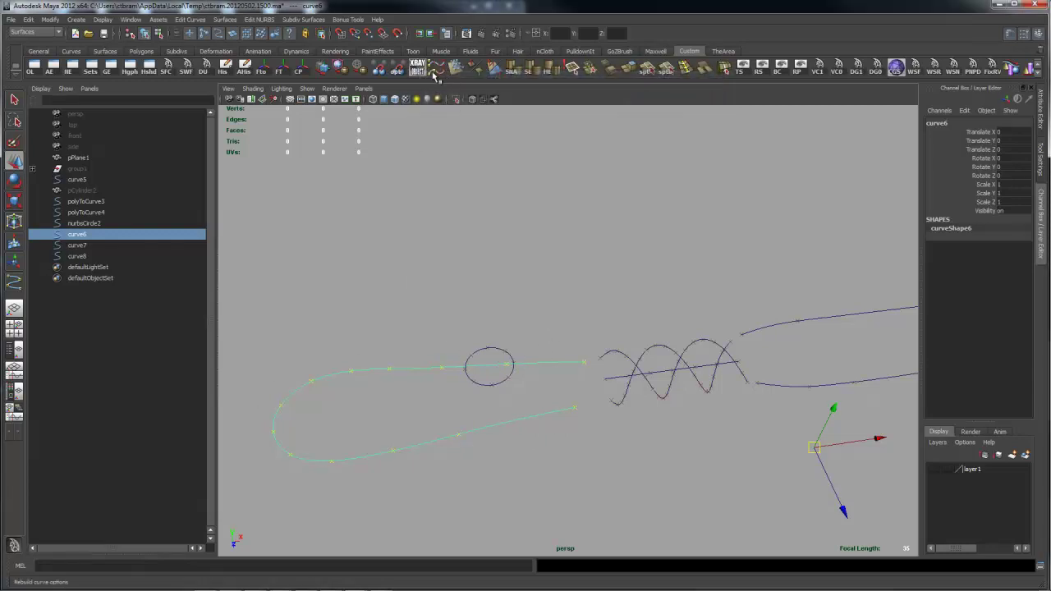
key(space)
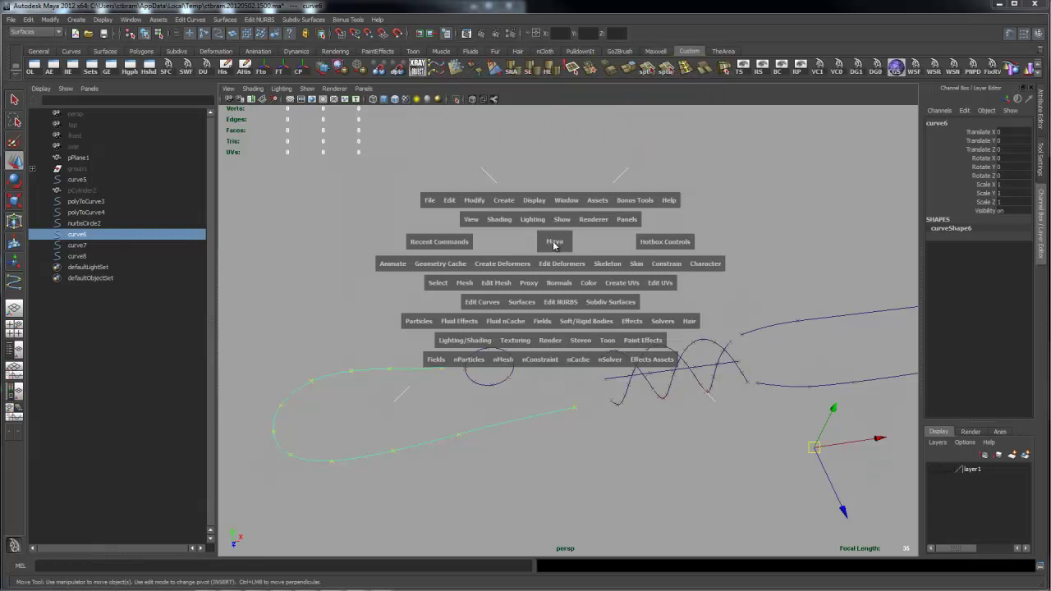
click(482, 300)
mouse_move(496, 439)
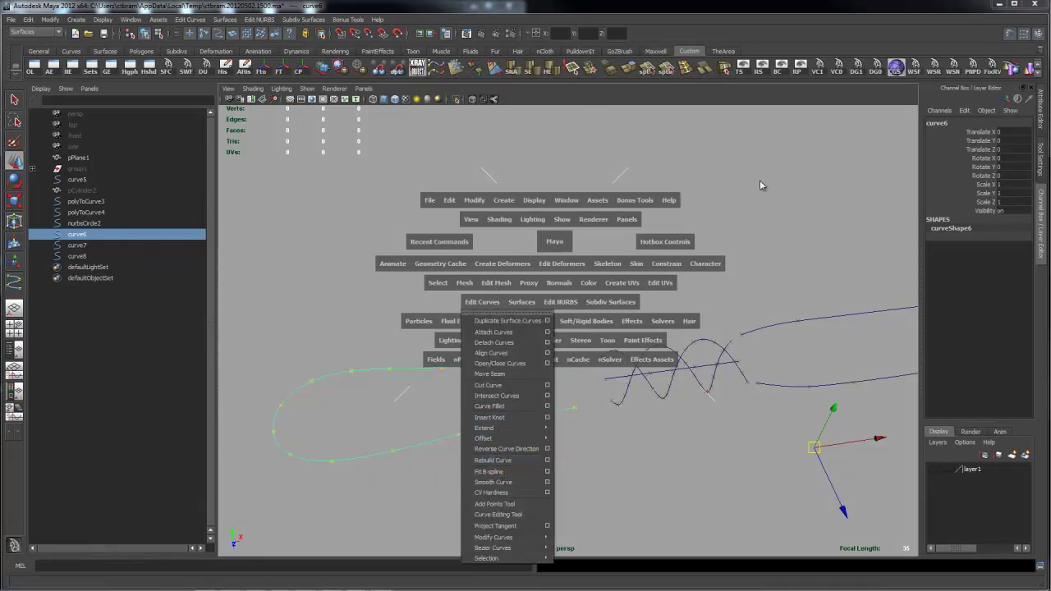
click(443, 71)
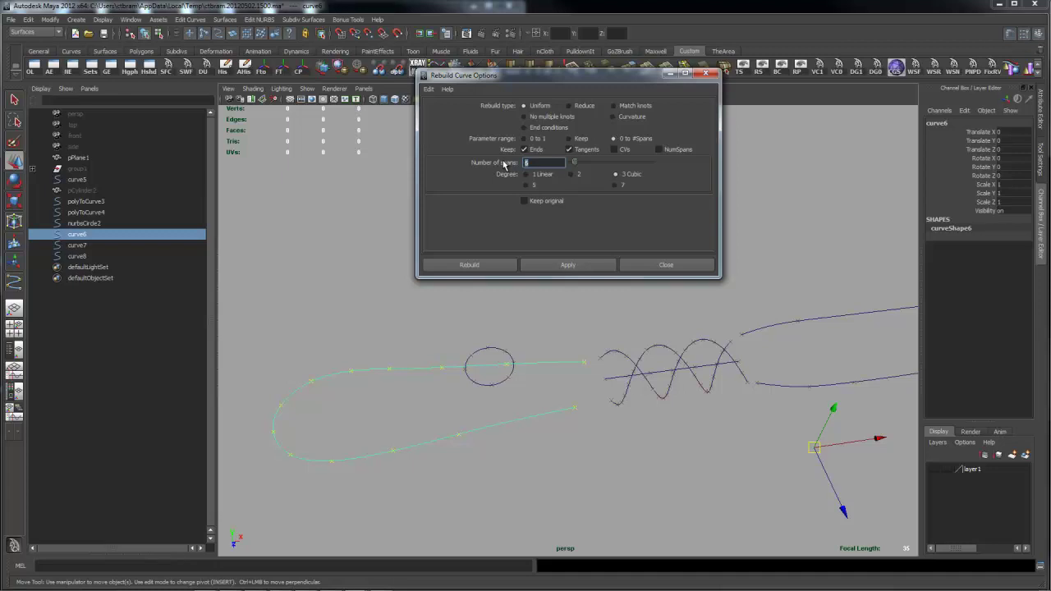
Try rebuilding the loop curve with 8 spans, undo it, and rebuild with NumSpans kept and Tangents off
click(565, 266)
key(ctrl+z)
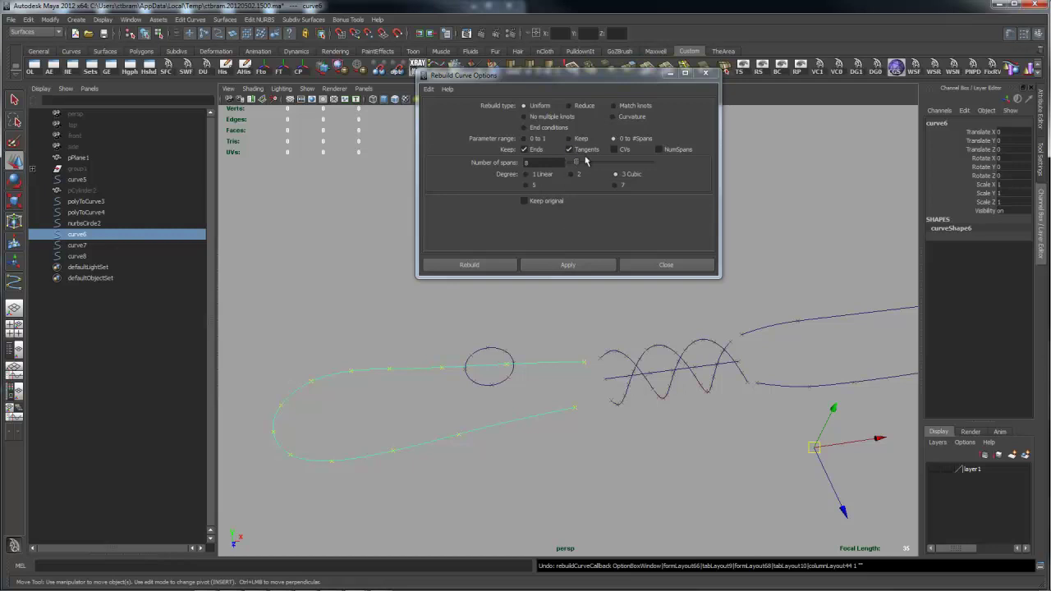
click(660, 149)
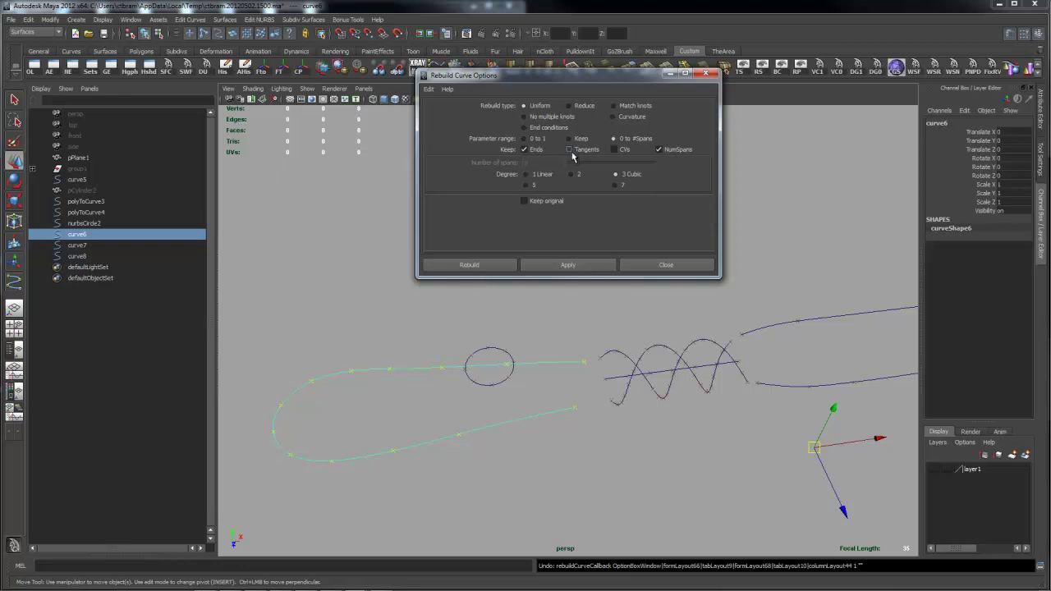
click(582, 261)
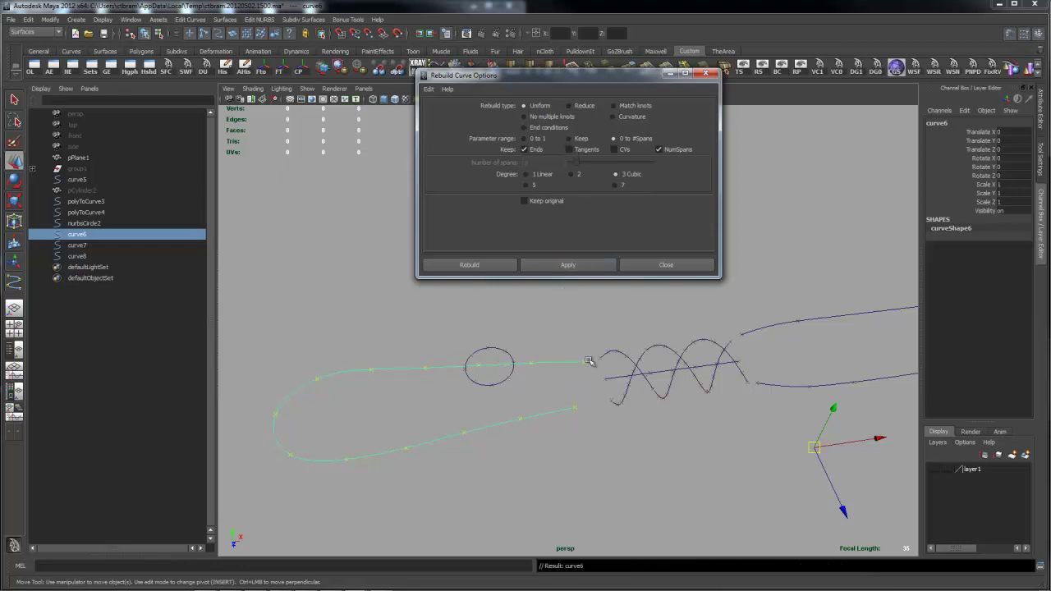
Show the loop curve's attributes and rebuild it with 10 spans, keeping ends and tangents
click(1038, 121)
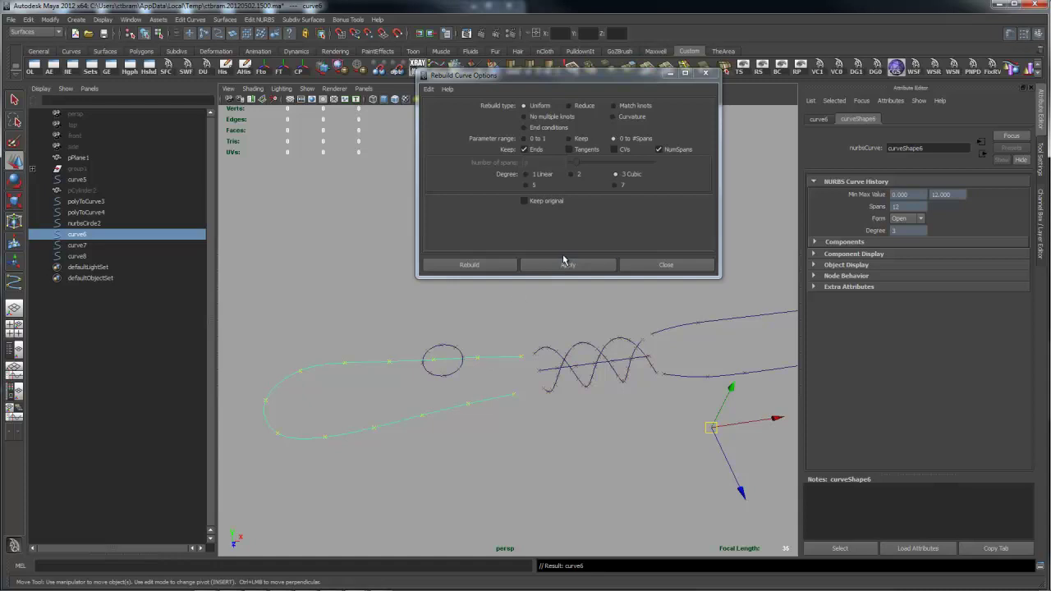
click(662, 151)
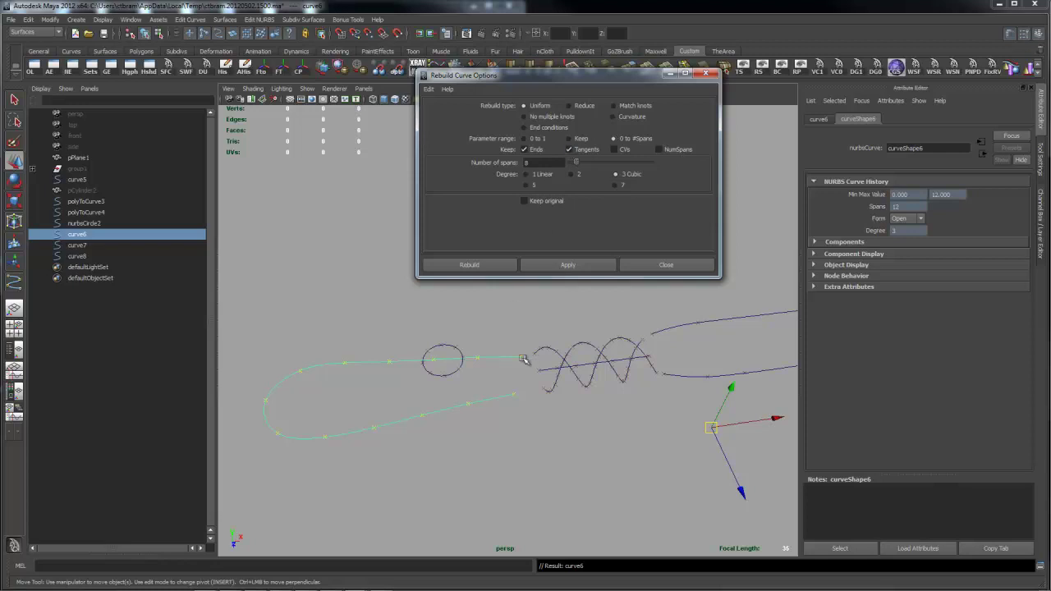
double_click(539, 162)
text(10)
click(563, 266)
Check the span count of one of the twisted curves in its attributes
alt+drag(564, 380, 429, 372)
alt+right_drag(417, 382, 485, 405)
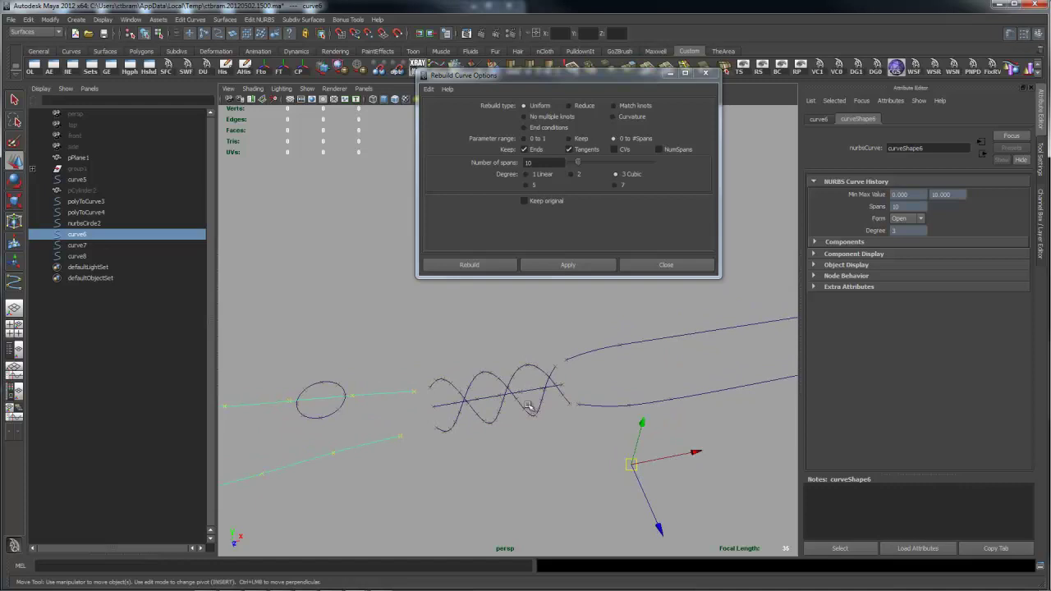
alt+drag(542, 371, 498, 380)
click(511, 388)
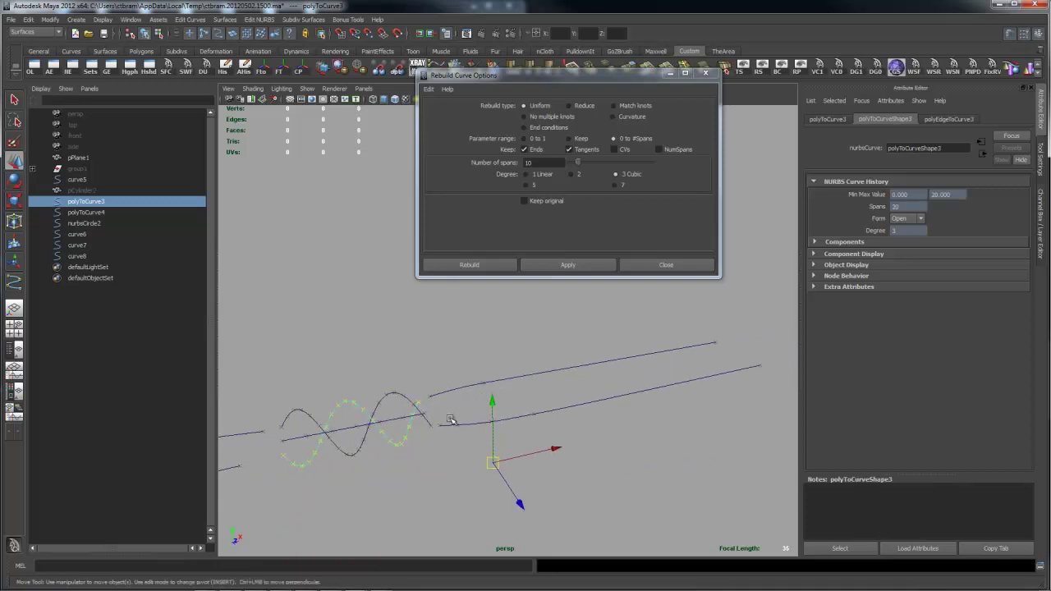
Try rebuilding the upper rod curve with 6 spans, inspect its far end and undo the rebuild
click(541, 368)
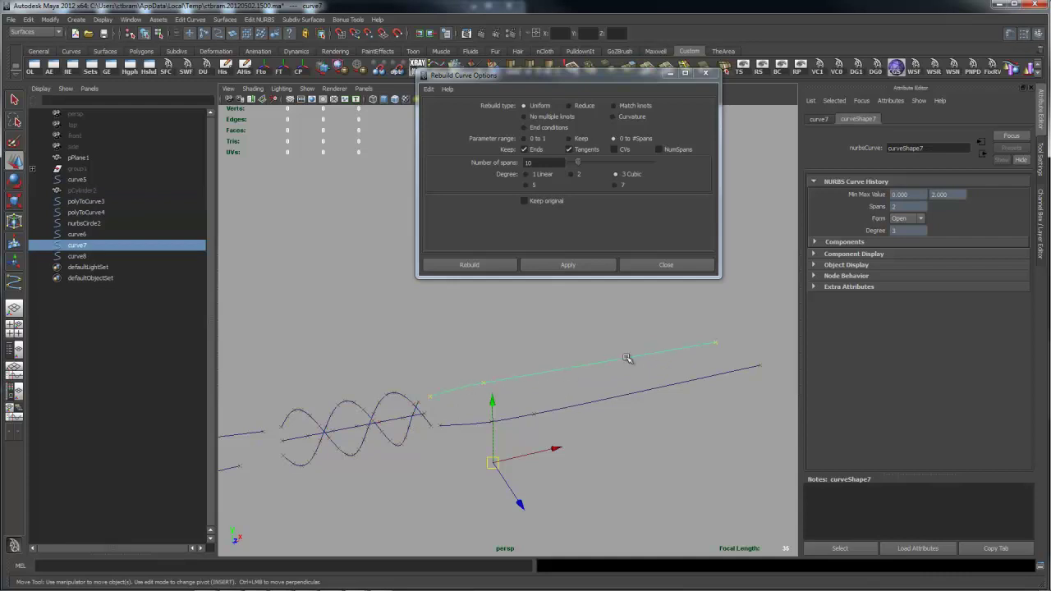
alt+drag(629, 362, 609, 333)
drag(542, 166, 513, 165)
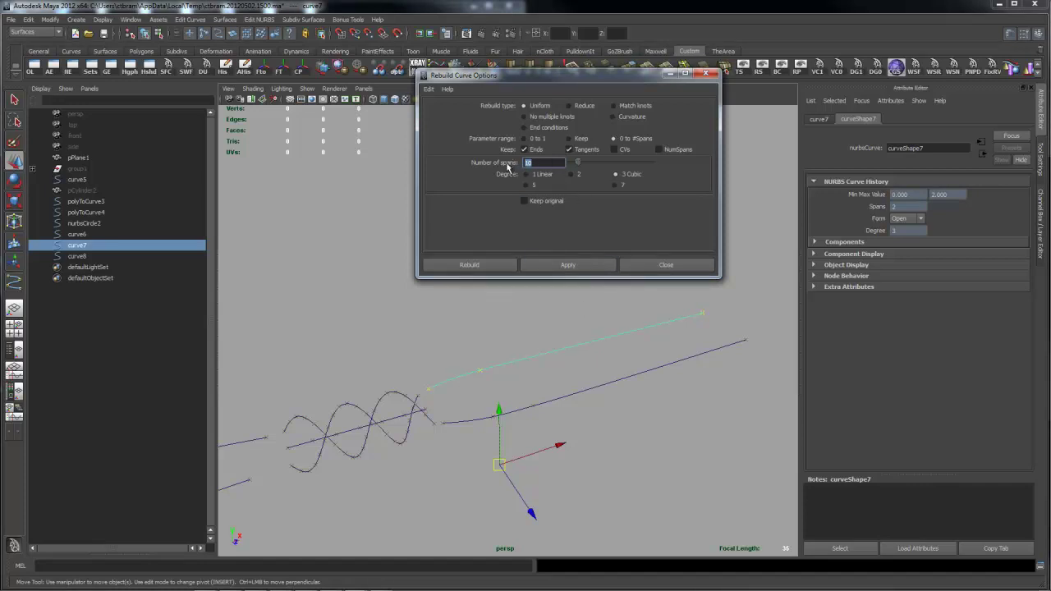
click(592, 262)
alt+drag(669, 329, 588, 363)
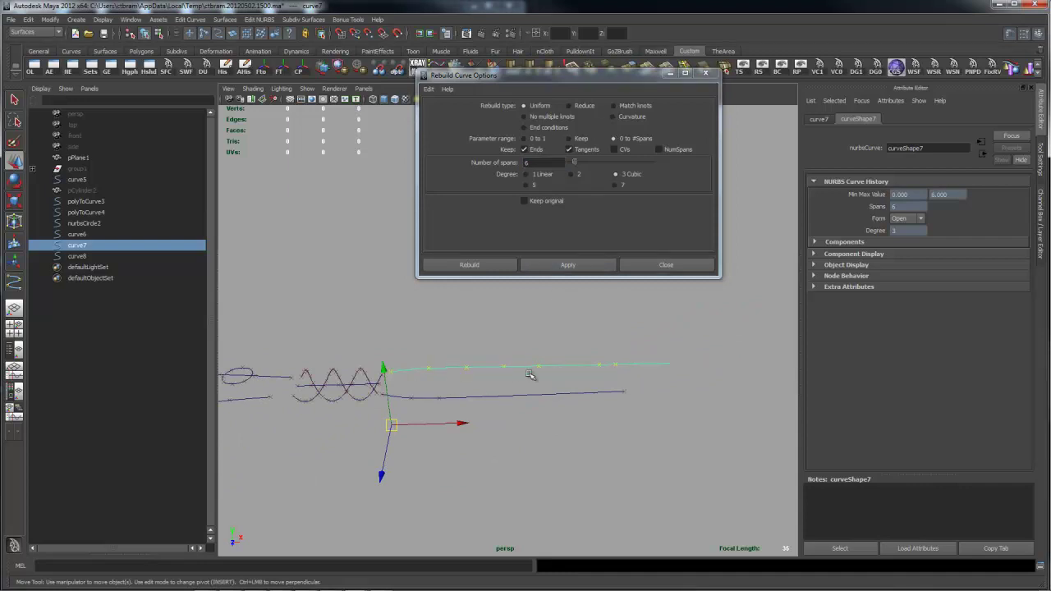
alt+drag(536, 304, 490, 379)
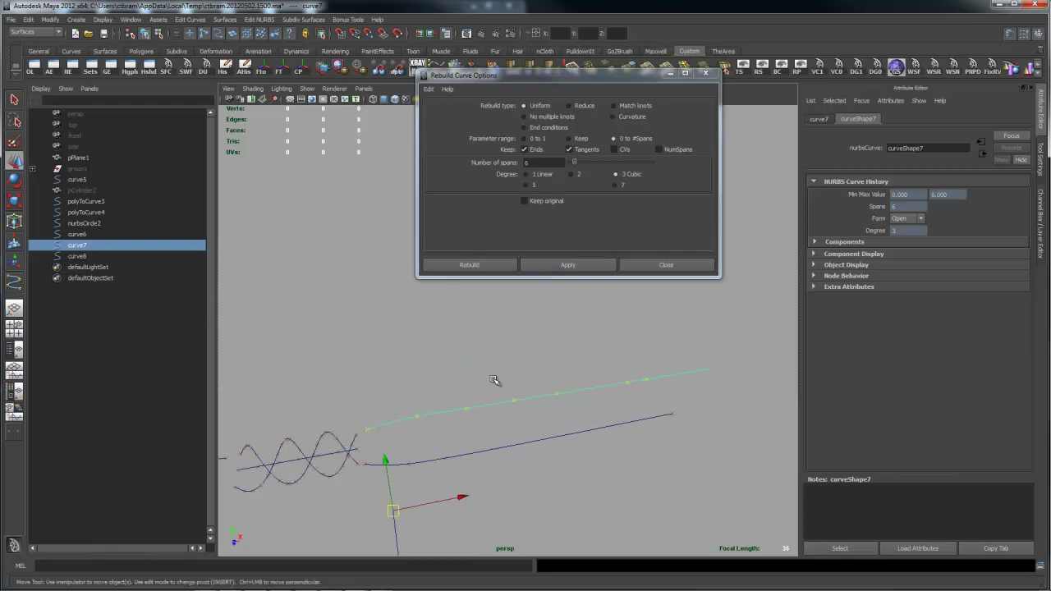
key(ctrl+z)
key(ctrl+z)
Try rebuilding the upper rod curve with NumSpans kept and Tangents off, and undo it
drag(493, 395, 495, 417)
alt+drag(570, 418, 444, 430)
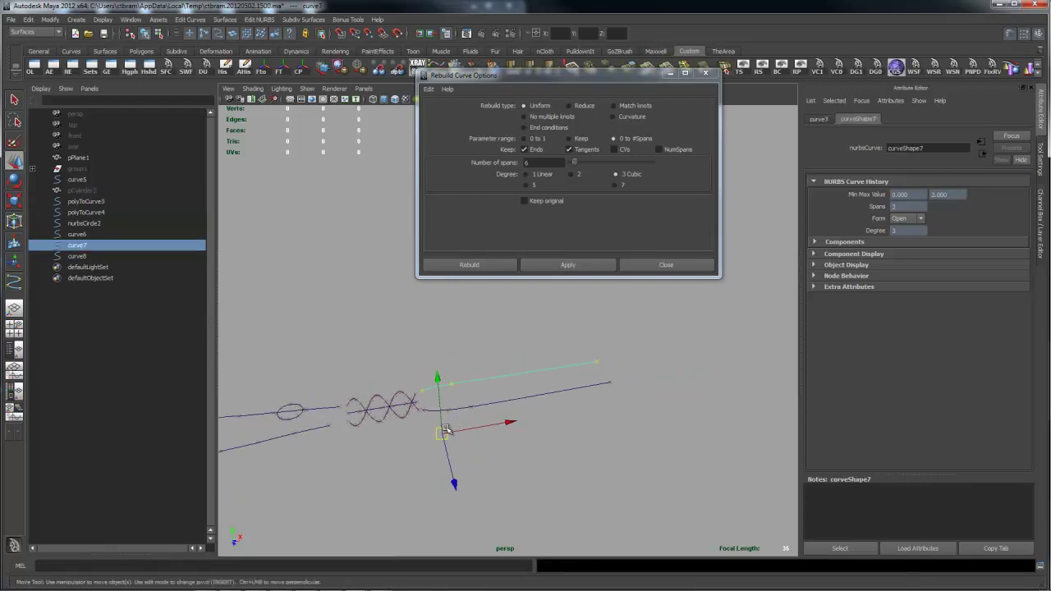
alt+drag(435, 405, 608, 399)
click(658, 150)
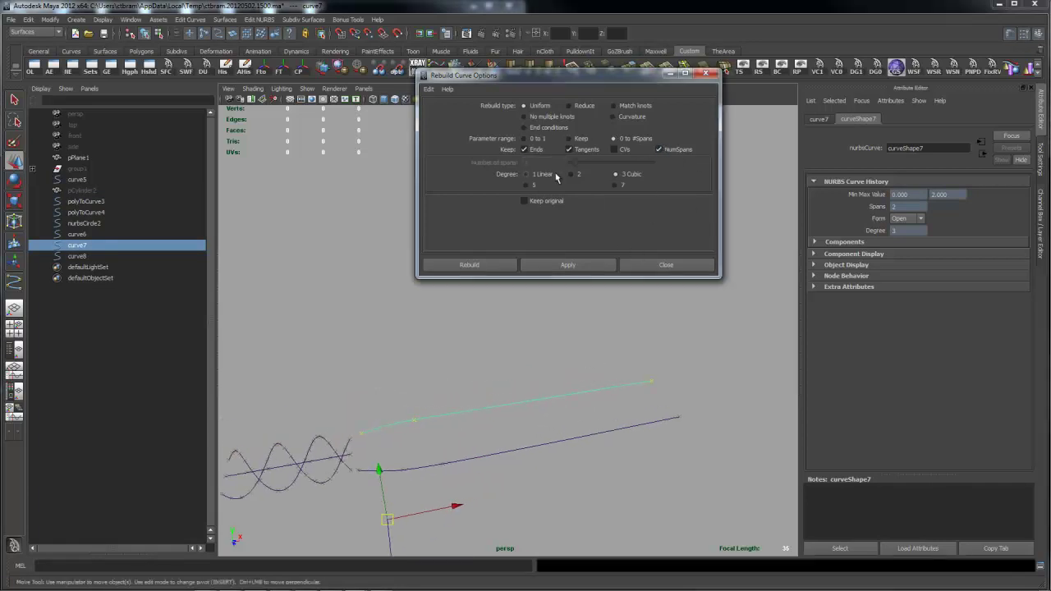
click(569, 150)
click(568, 266)
alt+drag(561, 347, 551, 371)
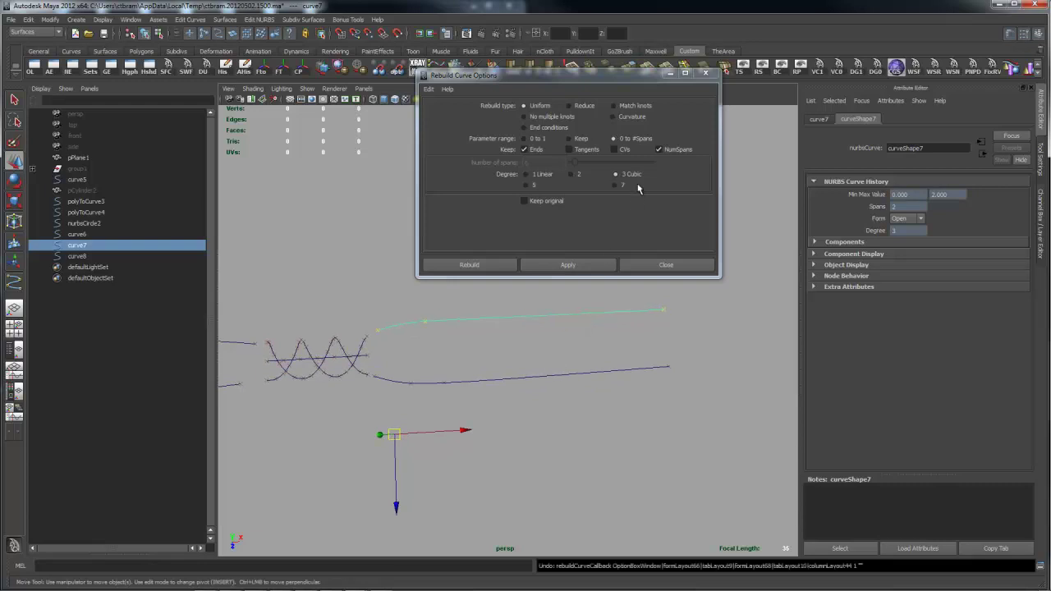
Try rebuilding the upper rod curve with only the Keep CVs option enabled
click(658, 150)
click(614, 149)
click(574, 264)
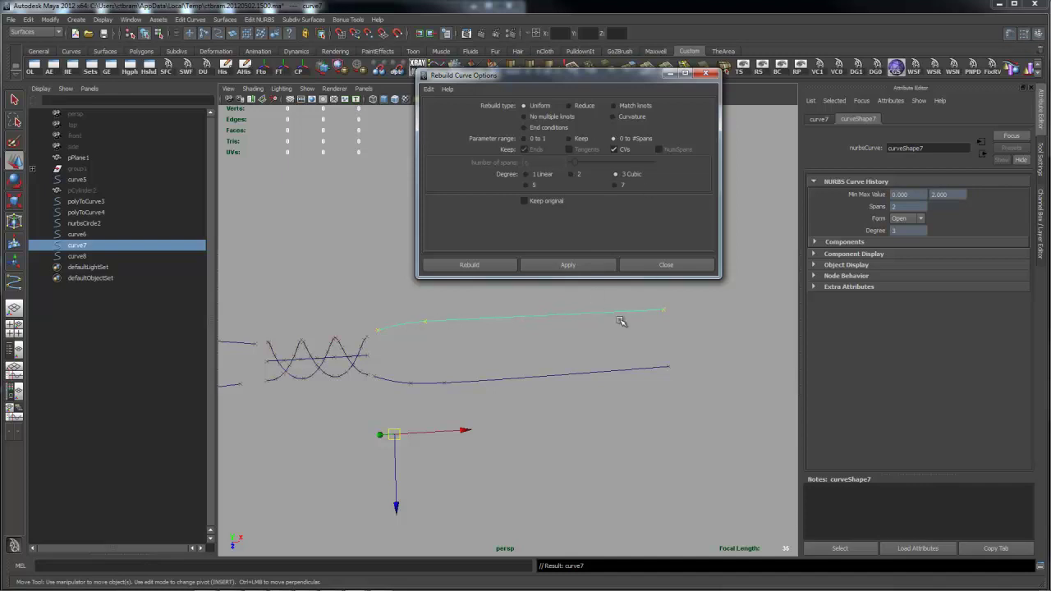
Try rebuilding the upper rod curve with 6 spans again, keeping ends and tangents, and undo it
click(615, 150)
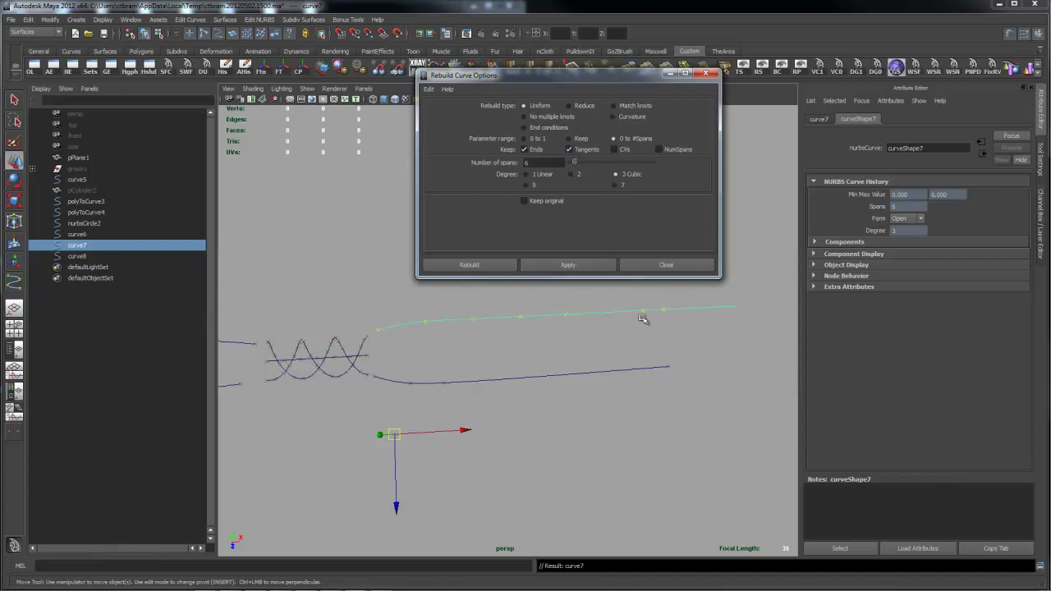
alt+drag(643, 318, 633, 290)
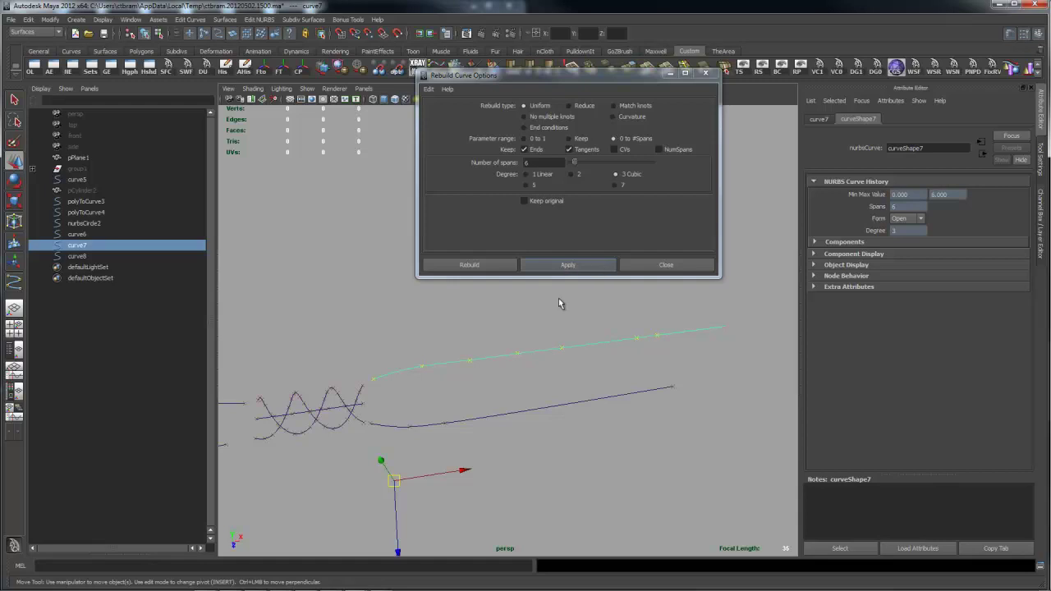
key(z)
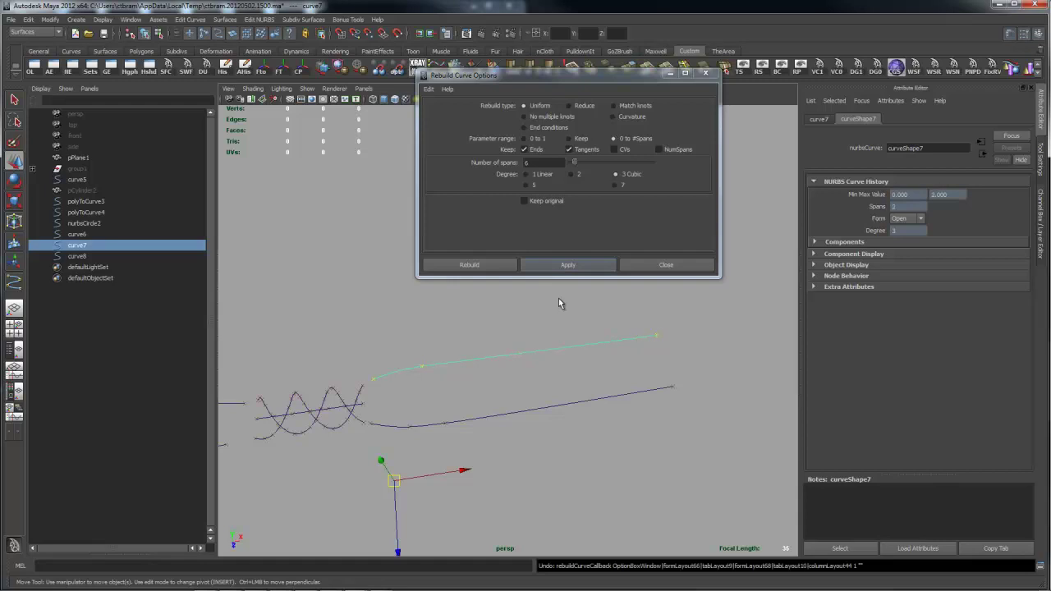
Rebuild the upper rod curve with 4 spans, keeping ends and tangents but not CVs
alt+drag(609, 309, 569, 274)
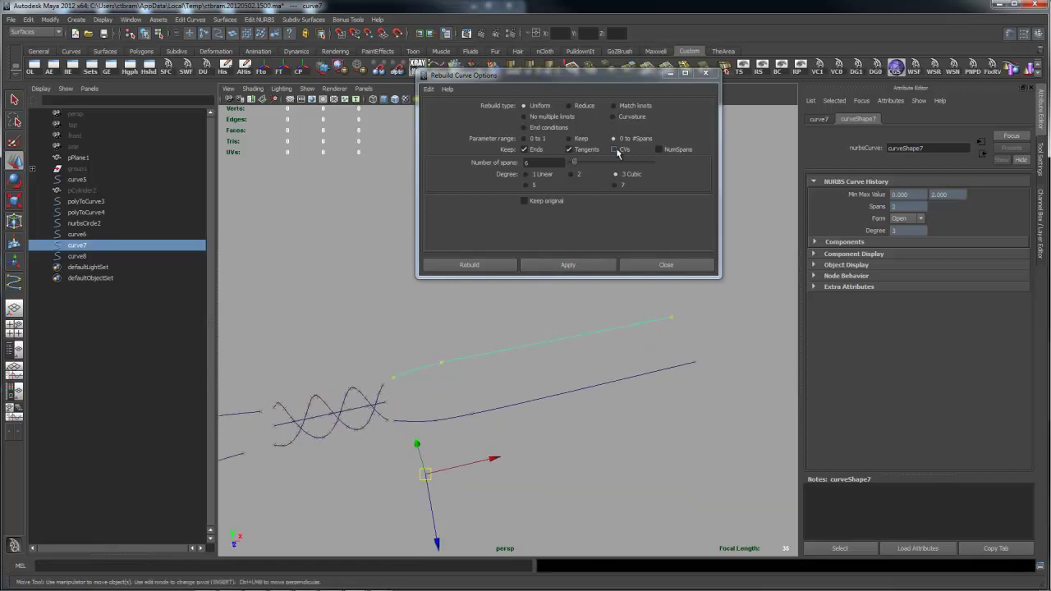
alt+drag(558, 316, 504, 331)
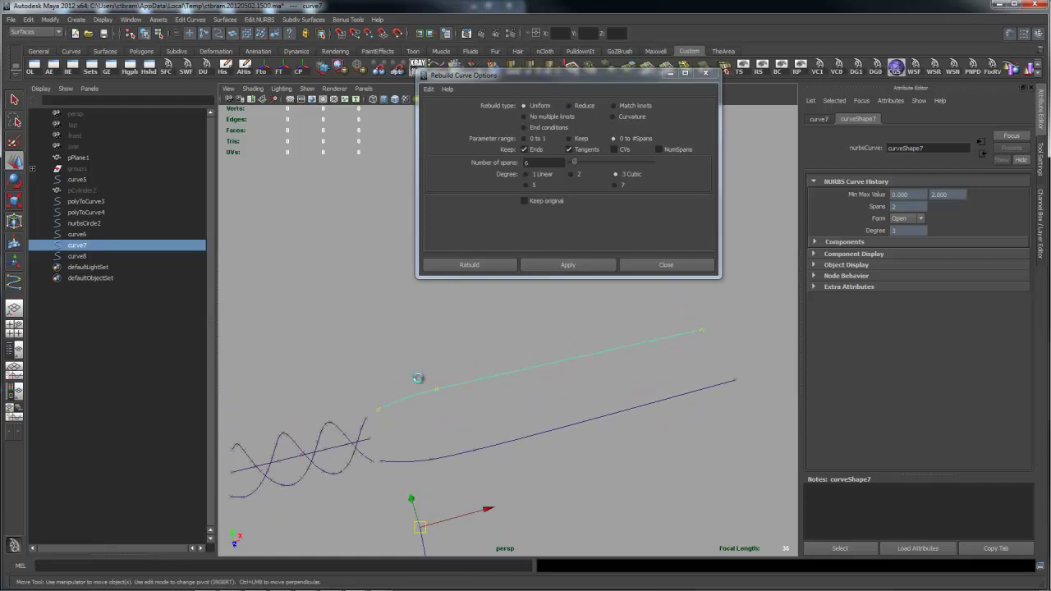
click(614, 150)
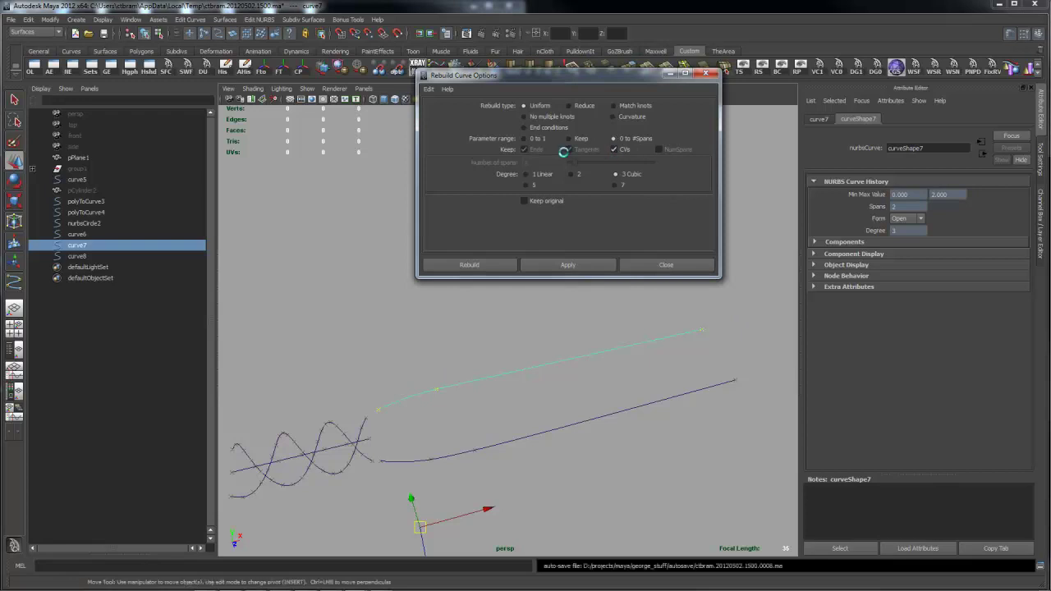
click(614, 150)
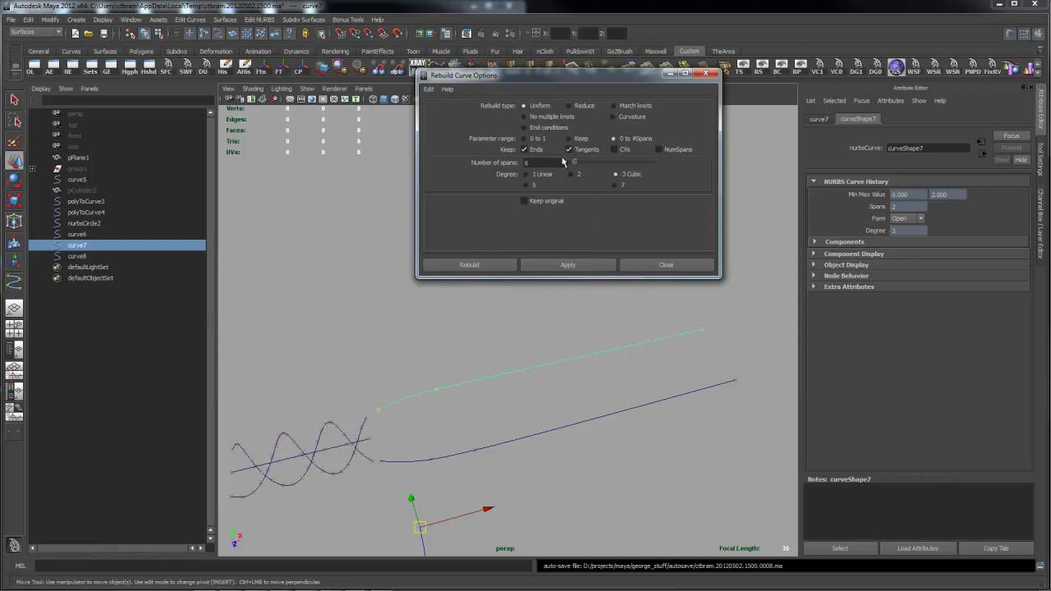
drag(555, 162, 509, 165)
click(575, 264)
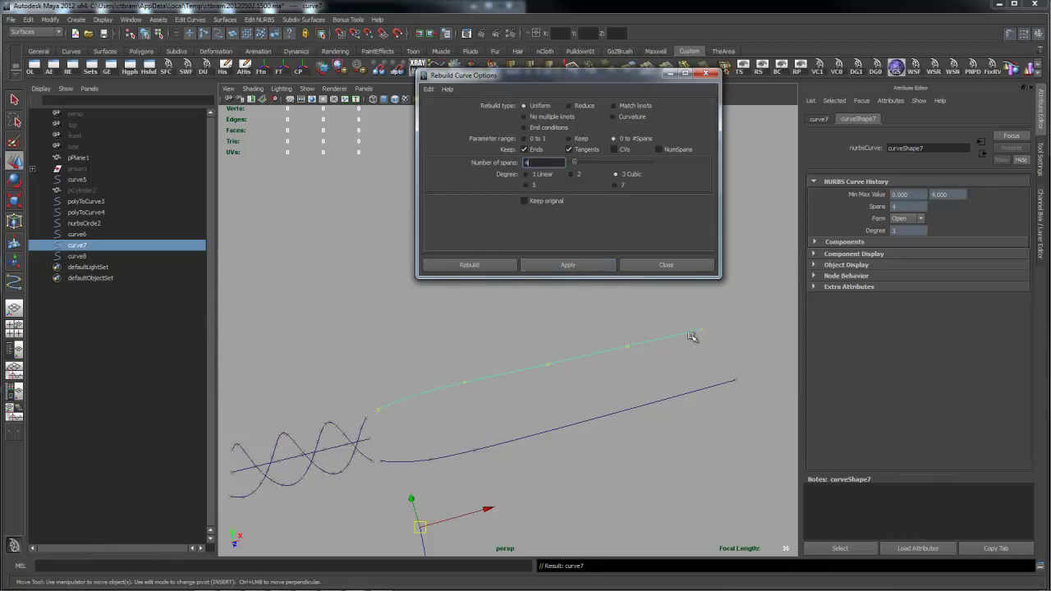
Rebuild the upper rod curve again with 6 spans, keeping ends and tangents
alt+drag(681, 359, 545, 365)
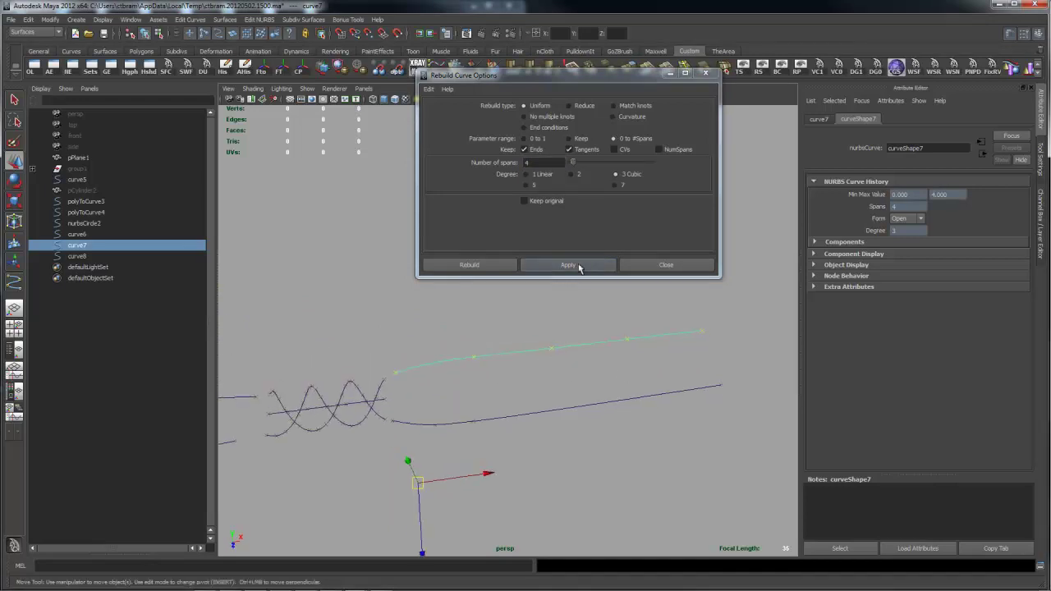
click(543, 161)
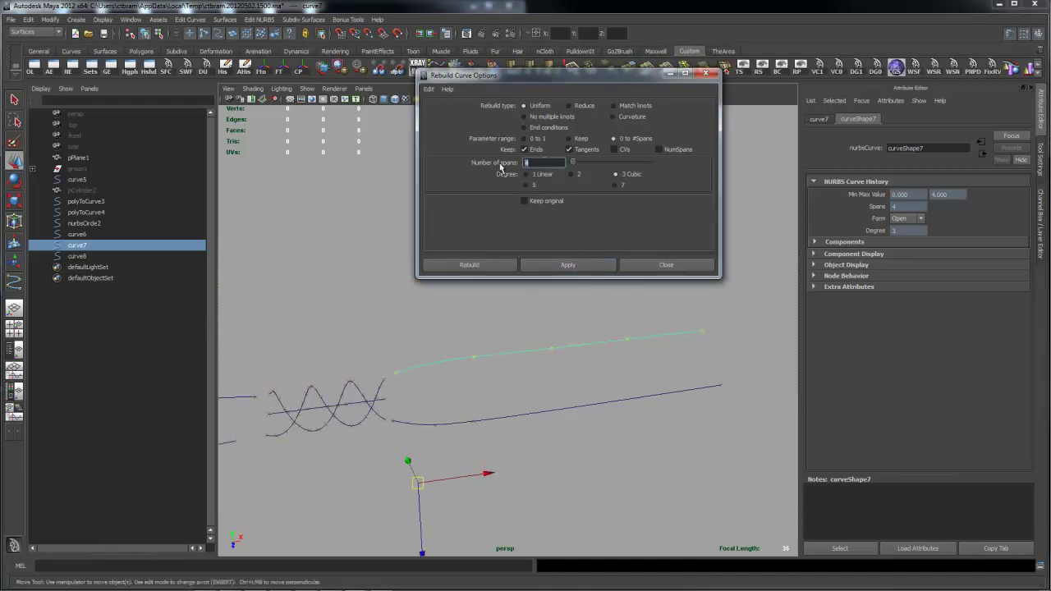
click(575, 264)
Try rebuilding the lower rod curve with 6 spans, keeping ends and tangents, and undo it
click(574, 402)
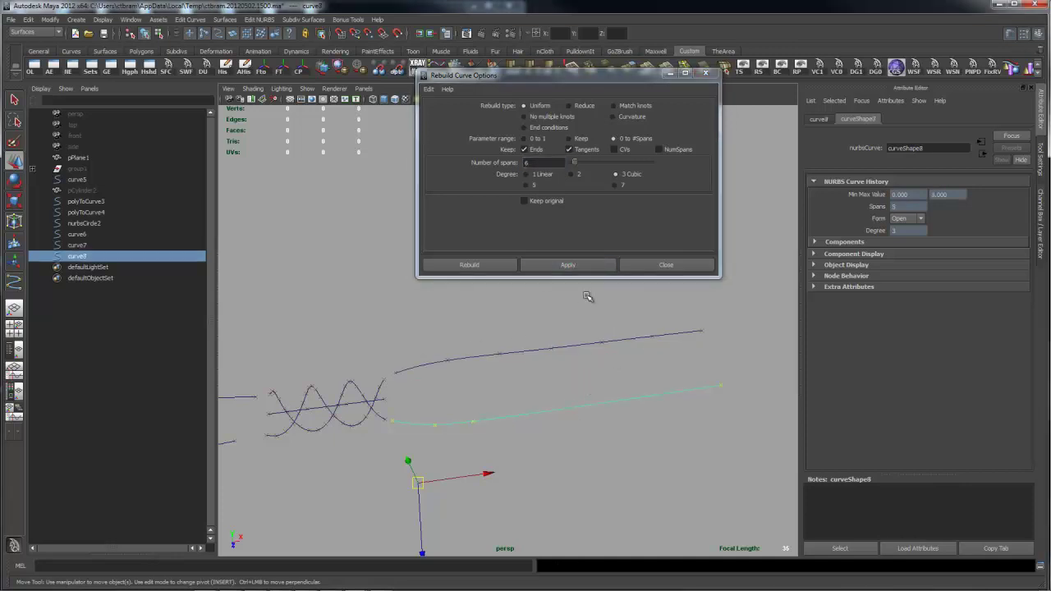
click(589, 264)
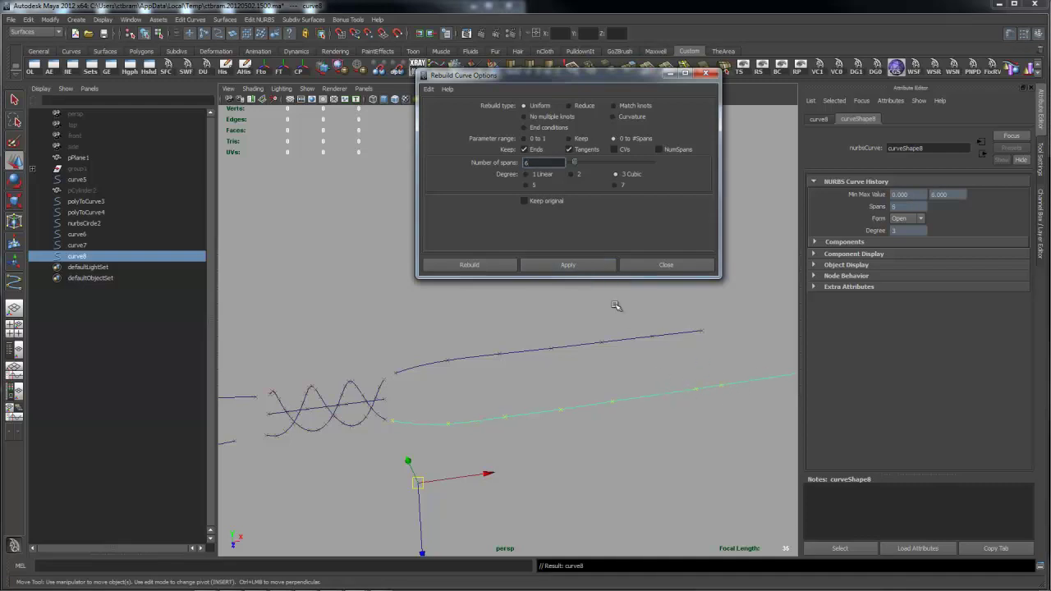
key(ctrl+z)
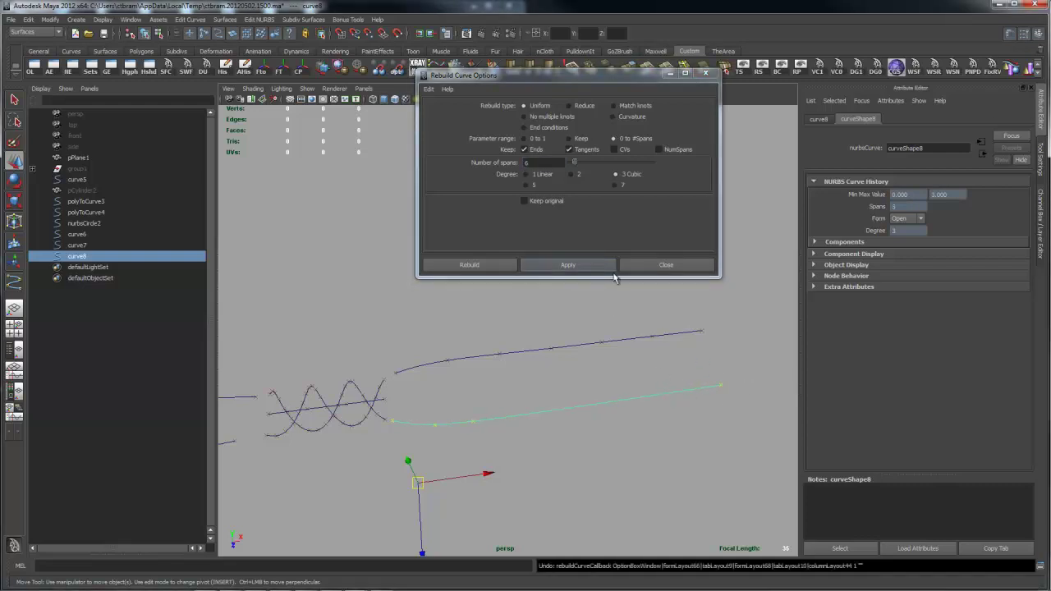
Try rebuilding the lower rod curve with CVs kept, repeat it with 6 spans and CVs off, and undo
click(613, 150)
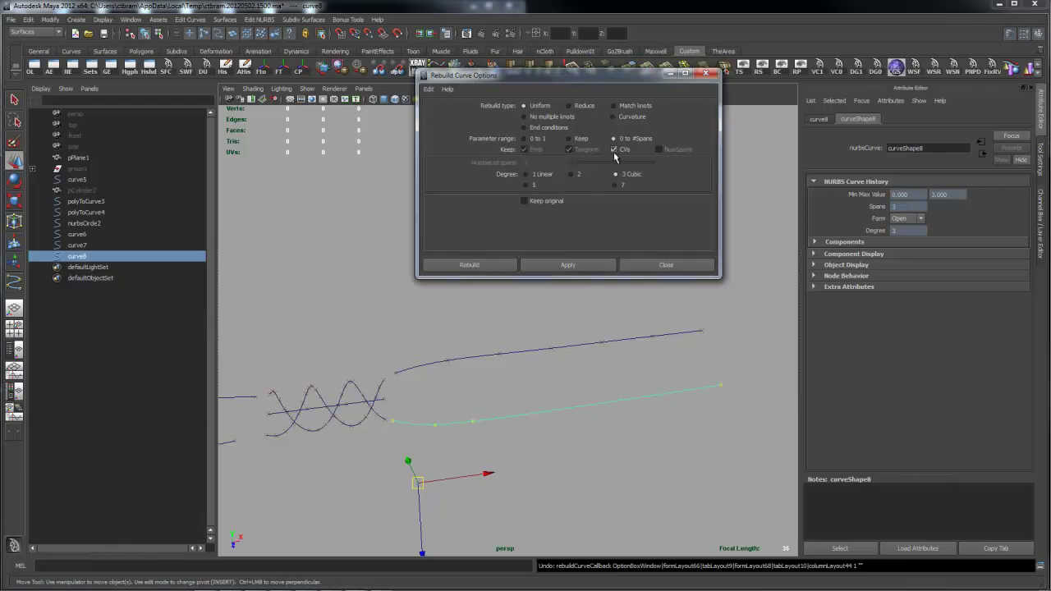
click(600, 264)
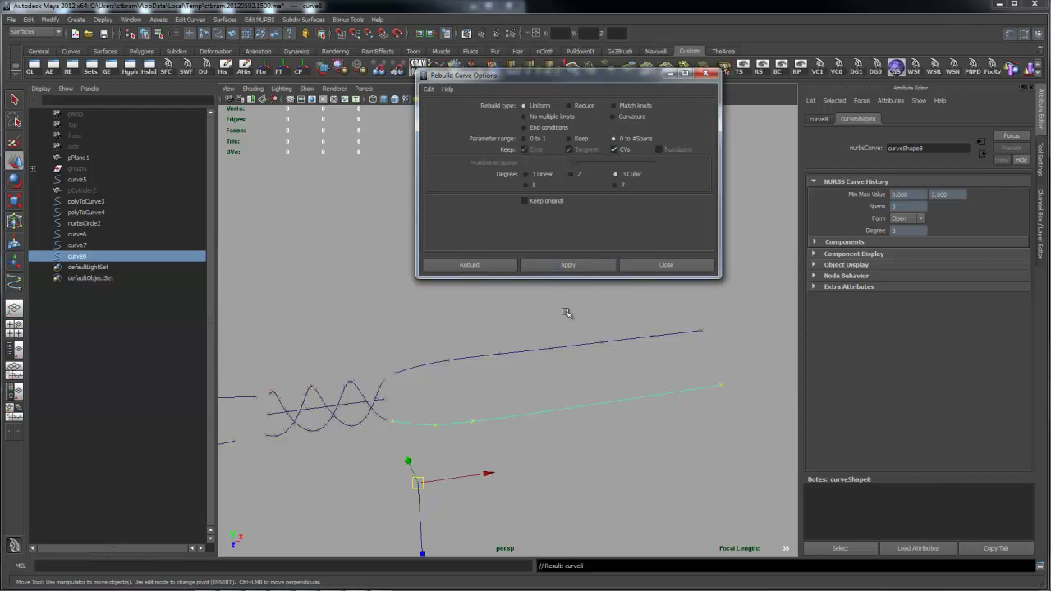
click(615, 150)
click(597, 265)
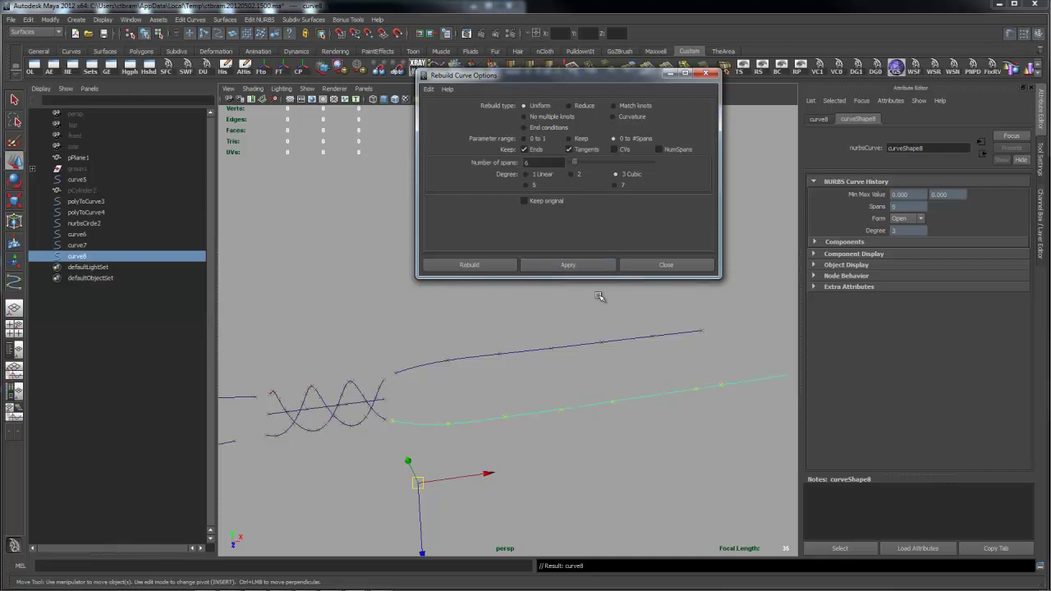
click(600, 299)
key(ctrl+z)
key(ctrl+z)
Rebuild the lower rod curve with 4 spans and again with 6 spans, keeping ends and tangents
drag(546, 162, 500, 165)
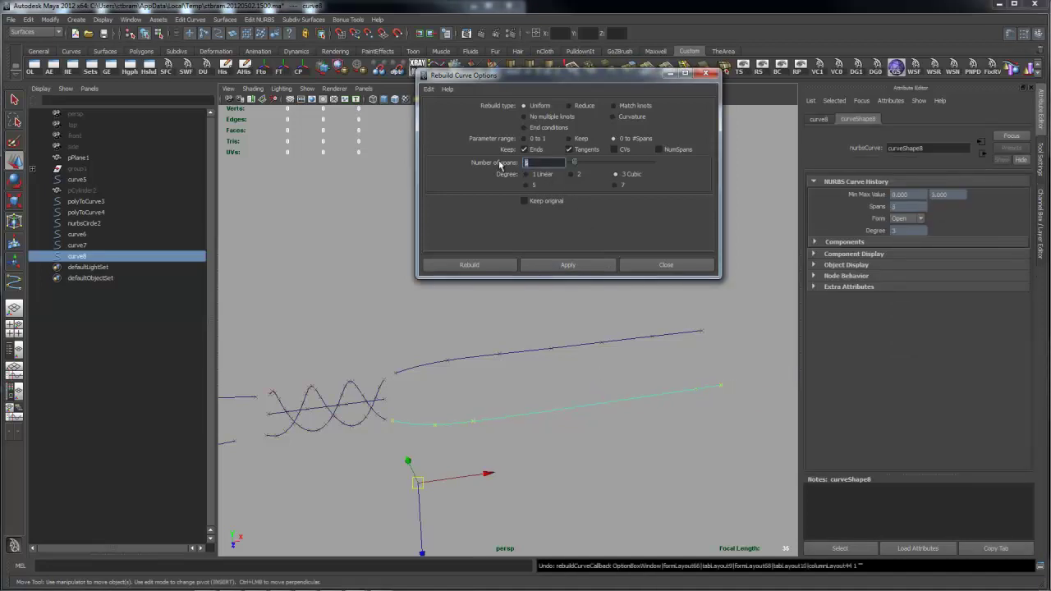
click(568, 264)
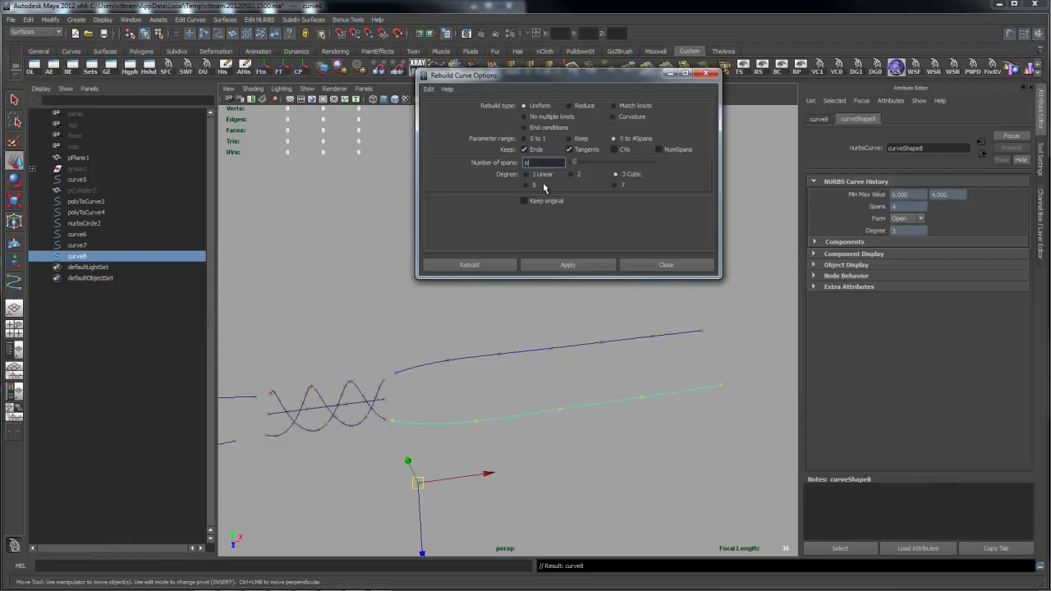
click(589, 266)
Attach the upper end of the handle loop curve to the adjoining twisted curve
alt+drag(629, 340, 596, 359)
alt+middle_drag(565, 364, 730, 356)
alt+drag(653, 354, 641, 354)
alt+right_drag(425, 353, 538, 351)
mouse_move(517, 354)
alt+mouse_down()
mouse_move(550, 350)
mouse_move(532, 352)
alt+mouse_up()
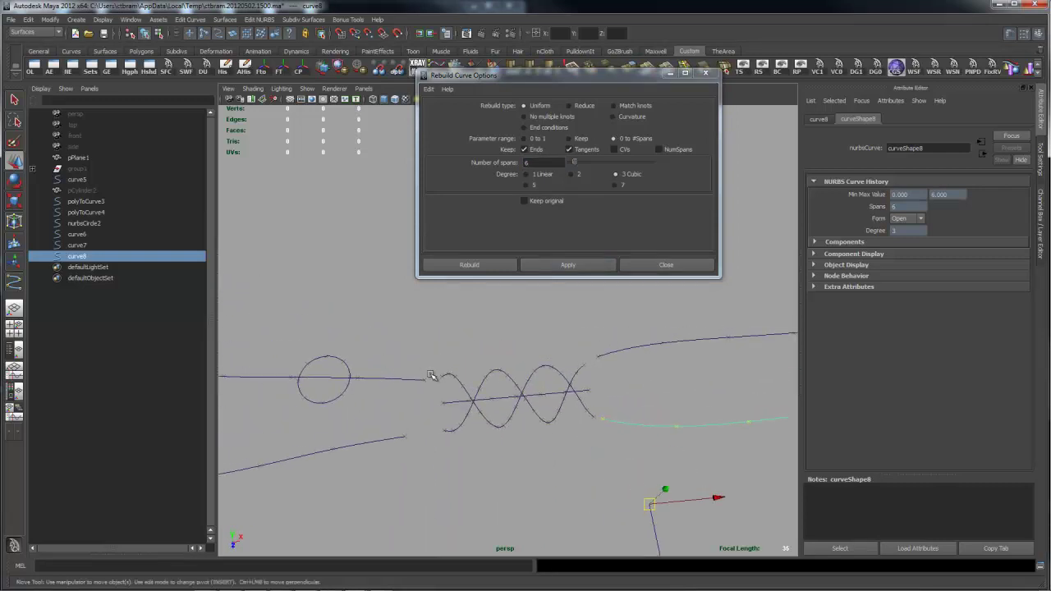
click(448, 371)
shift+click(413, 377)
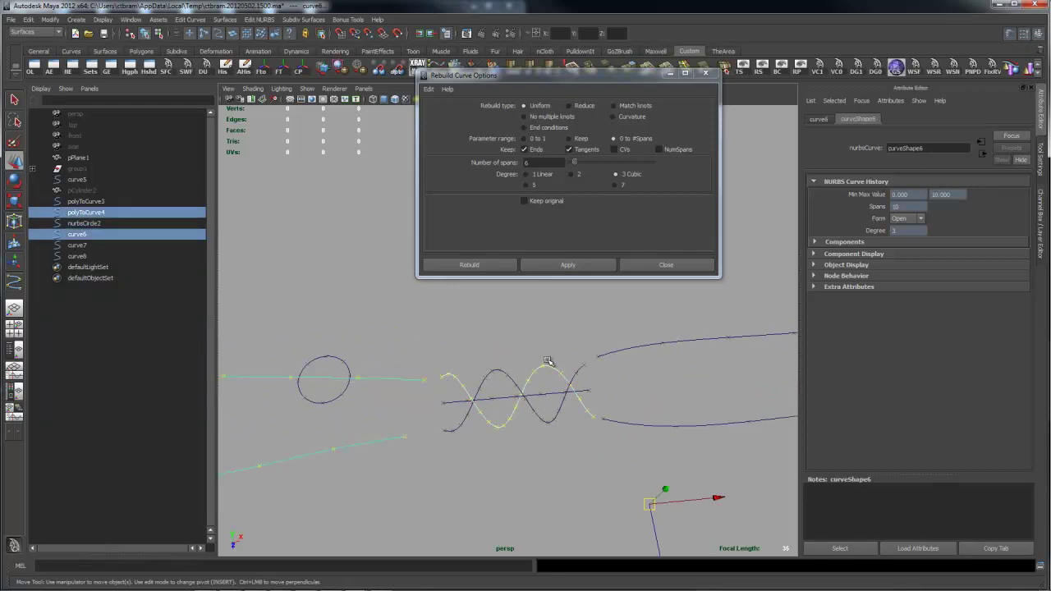
key(space)
drag(469, 423, 508, 179)
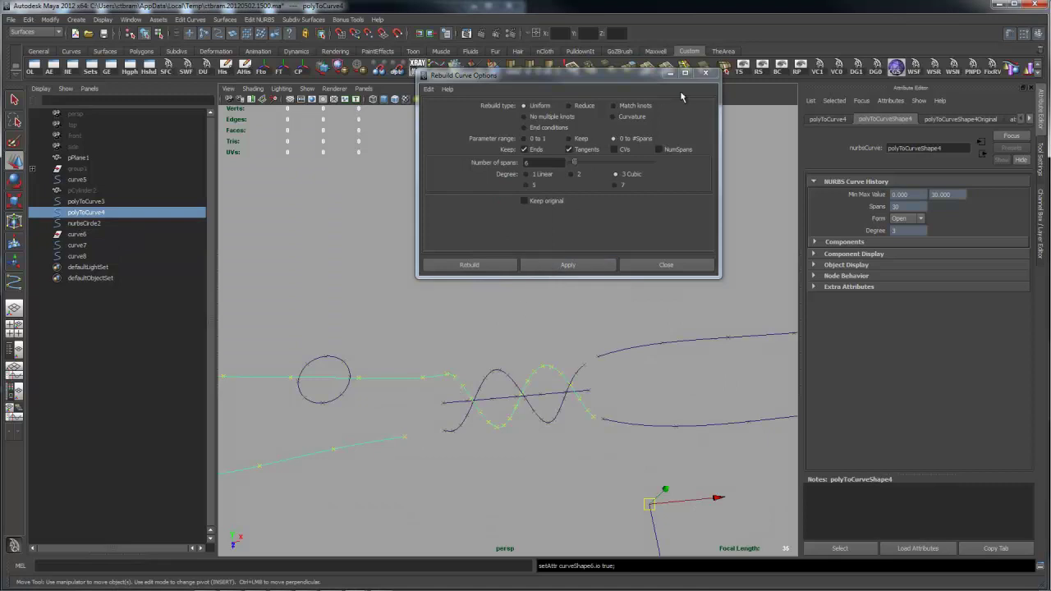
Close the rebuild options and attach the loop's lower end to the other twisted curve, using Blend with a 0.5 bias
click(705, 73)
key(space)
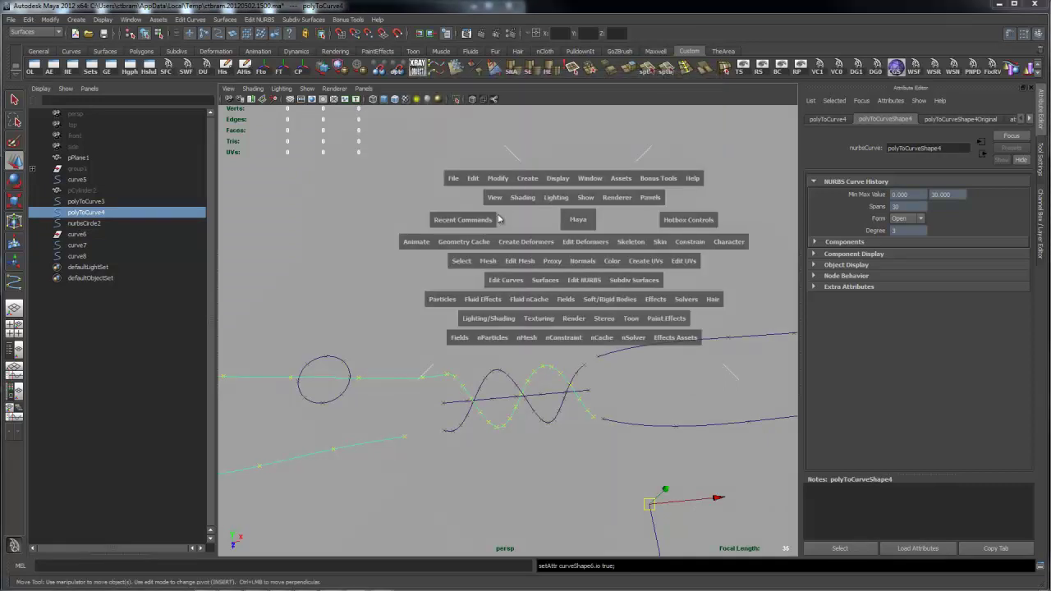
click(497, 281)
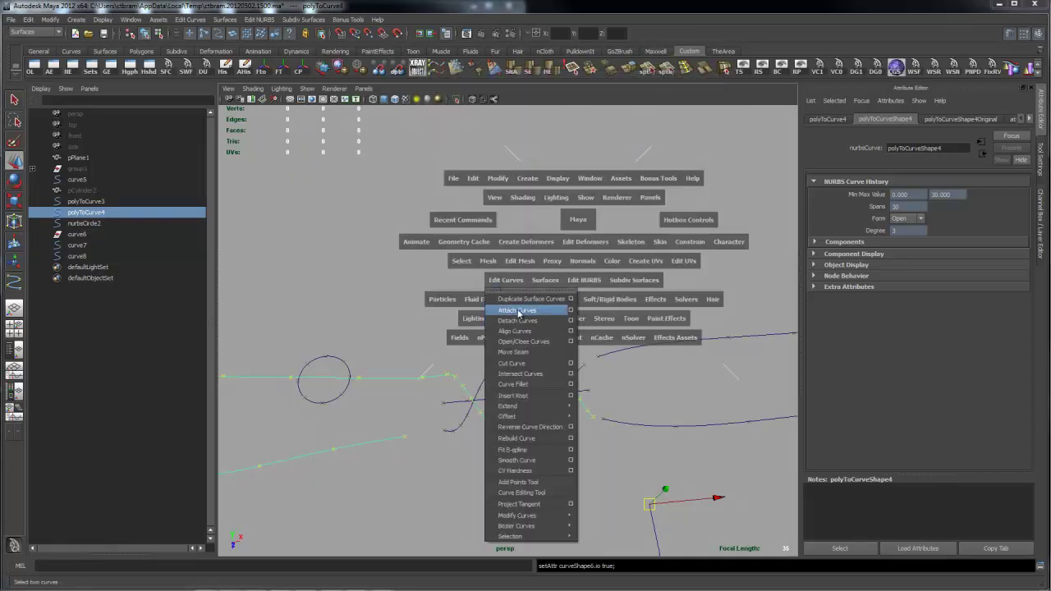
click(569, 311)
drag(612, 75, 539, 110)
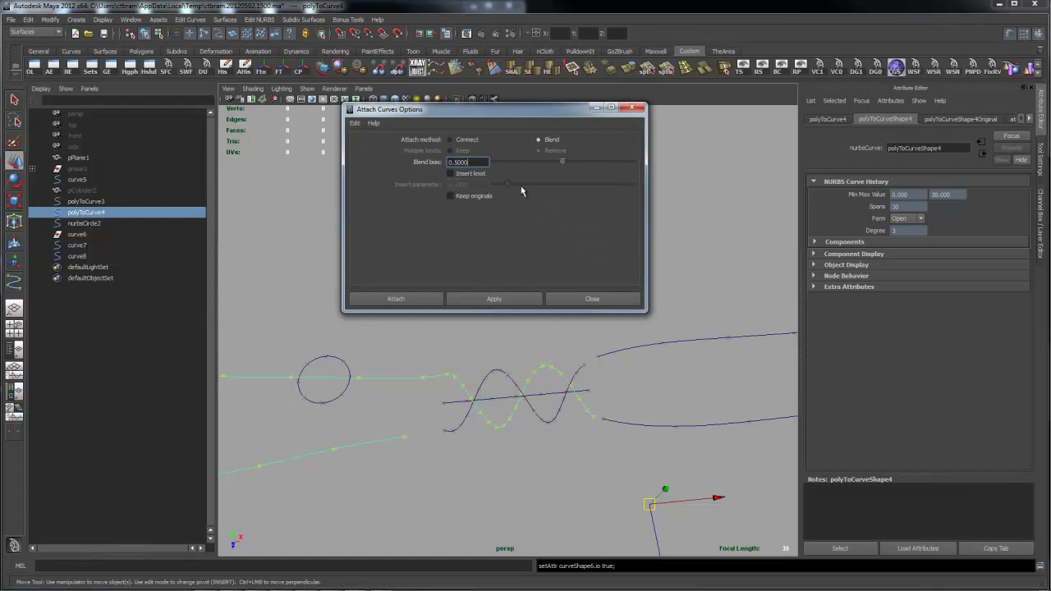
shift+click(449, 429)
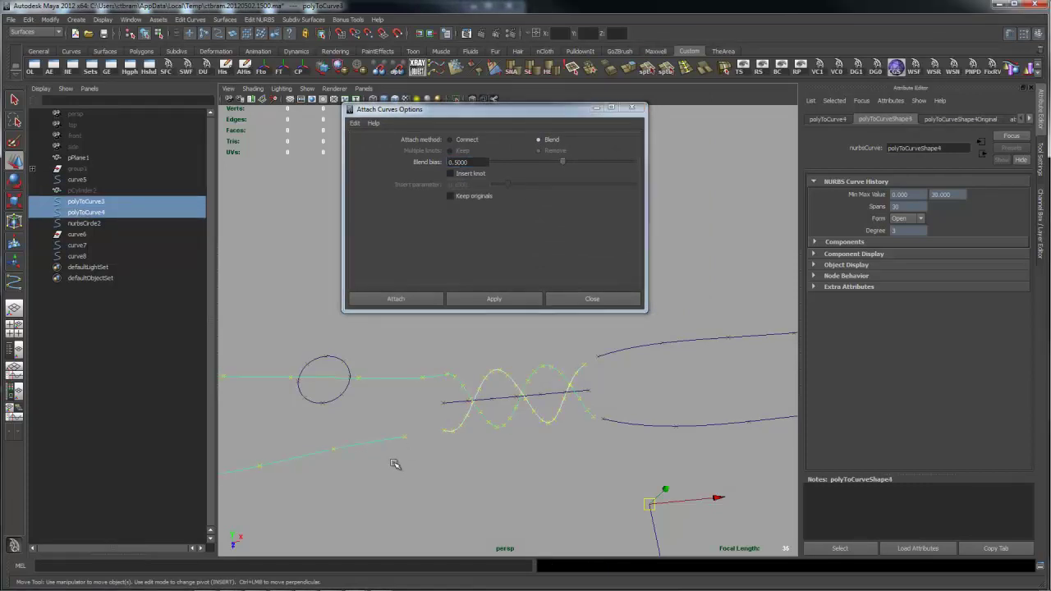
Attach the upper and lower rod curves to the free ends of the twisted curves
click(646, 337)
shift+click(592, 381)
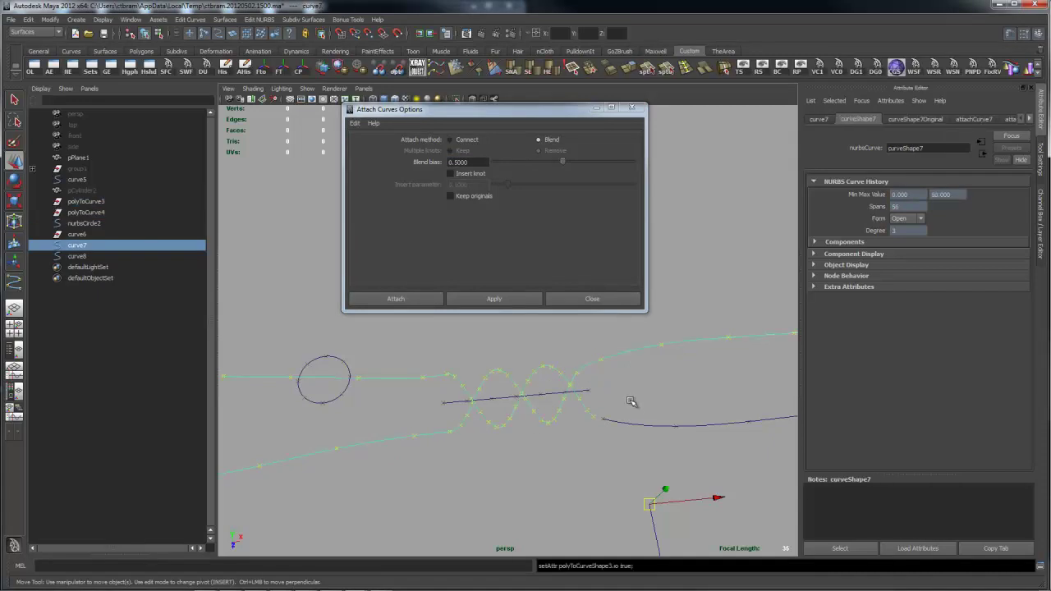
click(597, 418)
shift+click(575, 422)
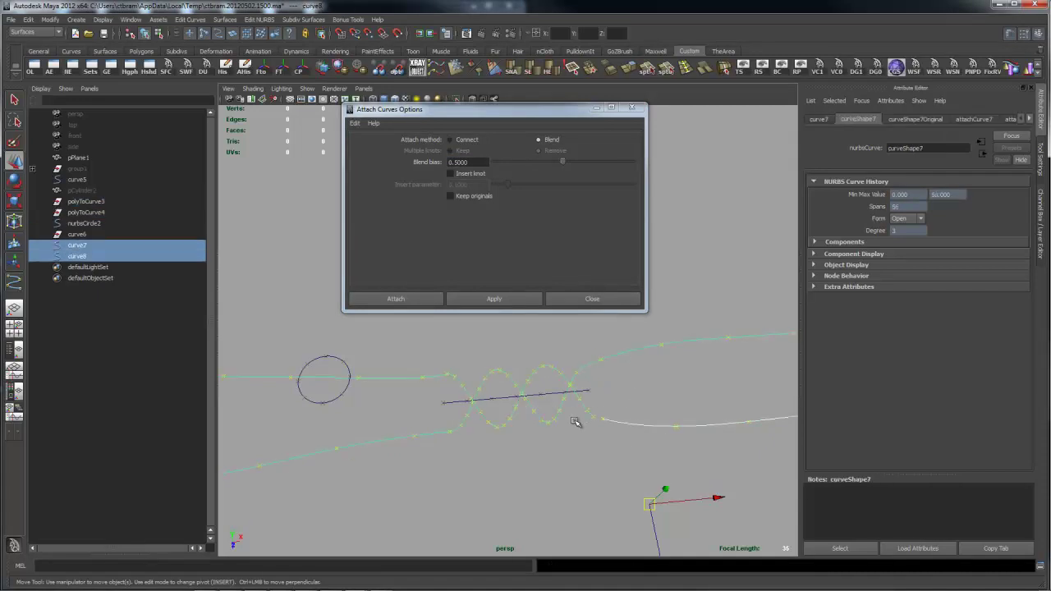
shift+click(574, 422)
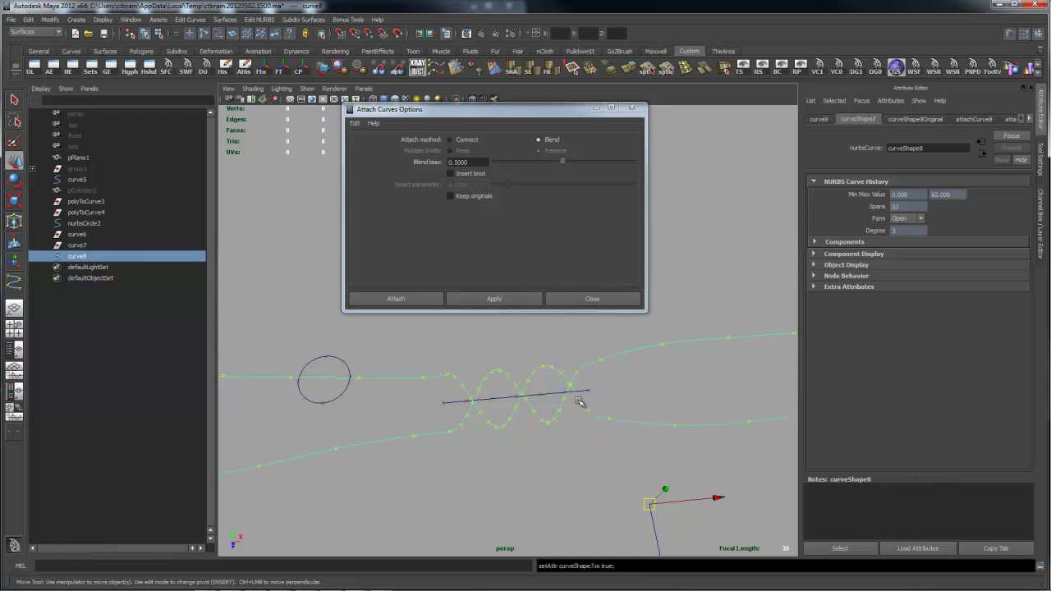
Display the joined curve's control vertices and adjust the vertex at the lower rod's joint in the top view
alt+drag(674, 383, 582, 418)
right_drag(575, 421, 542, 421)
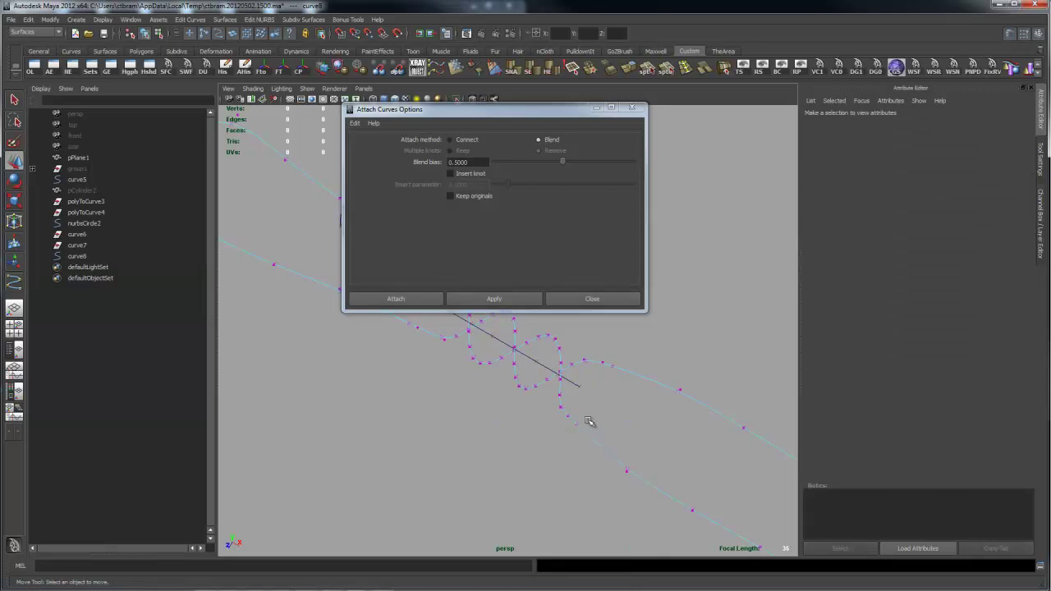
click(570, 420)
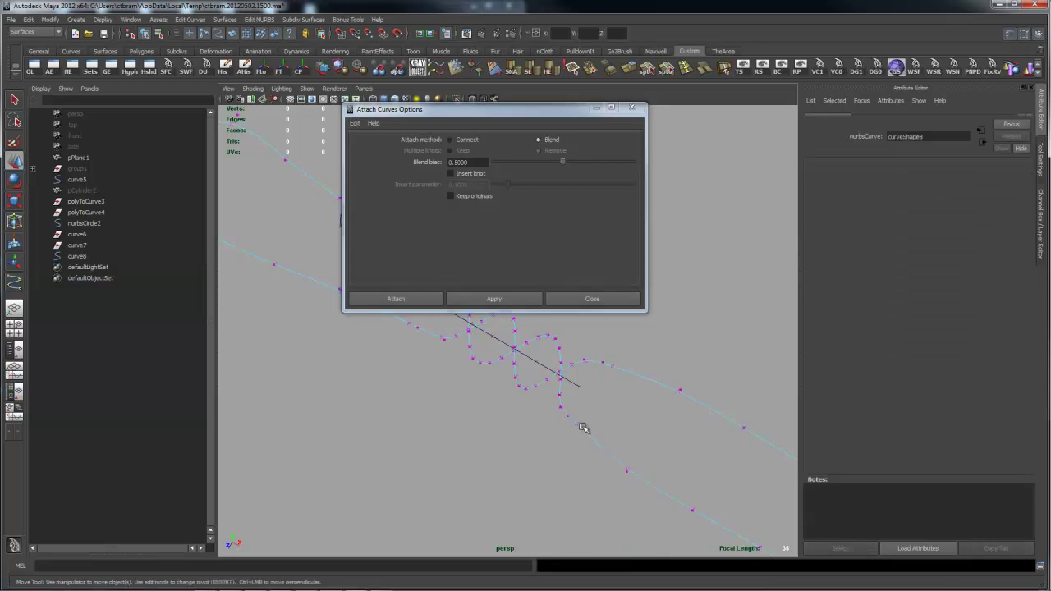
key(space)
drag(578, 422, 608, 415)
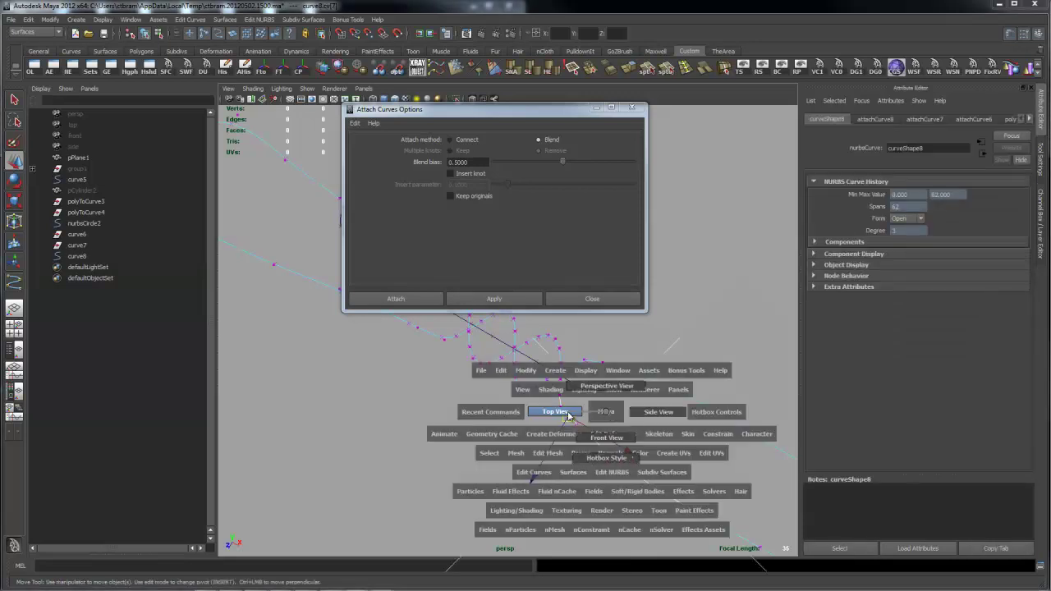
alt+right_drag(375, 420, 396, 420)
drag(450, 408, 465, 422)
alt+middle_drag(532, 386, 568, 466)
Shift the control vertex where the upper rod meets the twist to smooth the transition
click(491, 407)
drag(495, 408, 504, 402)
middle_drag(506, 403, 506, 399)
drag(504, 399, 502, 402)
scroll(618, 425, down, 4)
alt+middle_drag(578, 407, 684, 403)
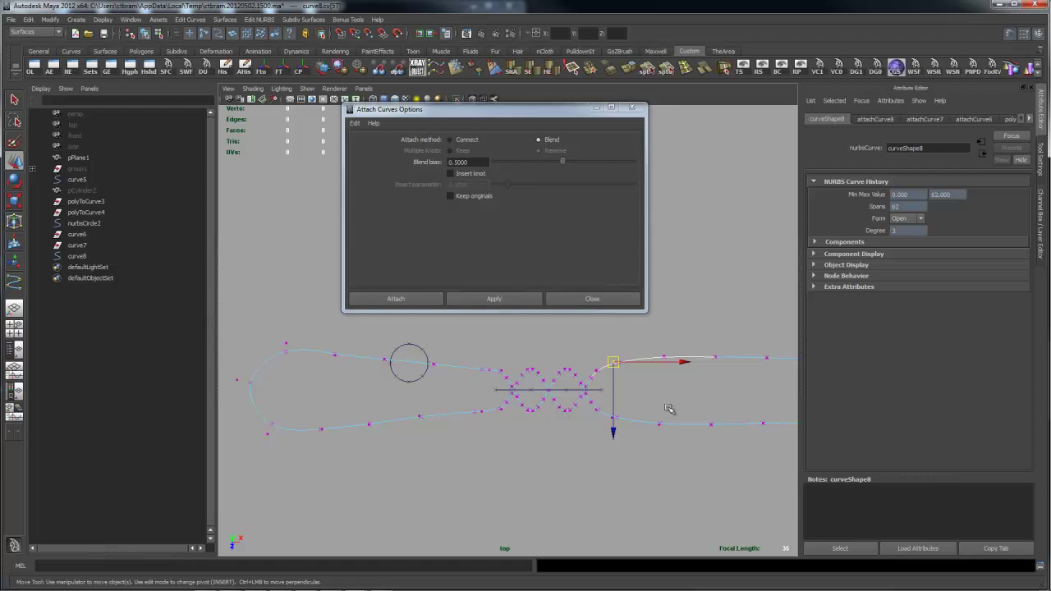
Return to the perspective view and switch the joined curve back to object mode
key(space)
drag(666, 405, 673, 380)
alt+drag(612, 361, 688, 349)
alt+right_drag(689, 349, 687, 345)
alt+drag(687, 345, 593, 396)
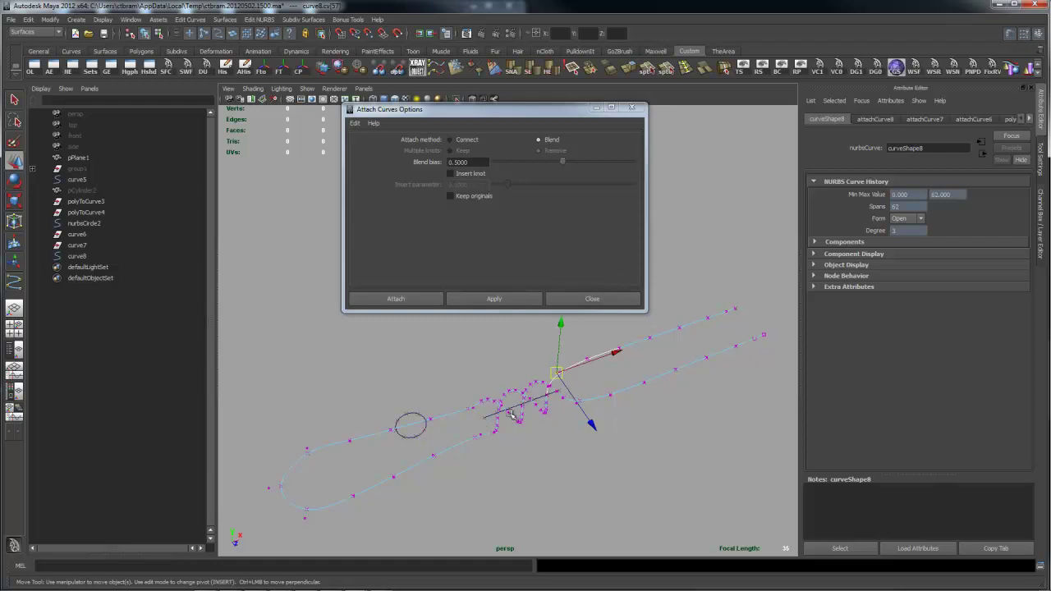
alt+drag(481, 387, 505, 377)
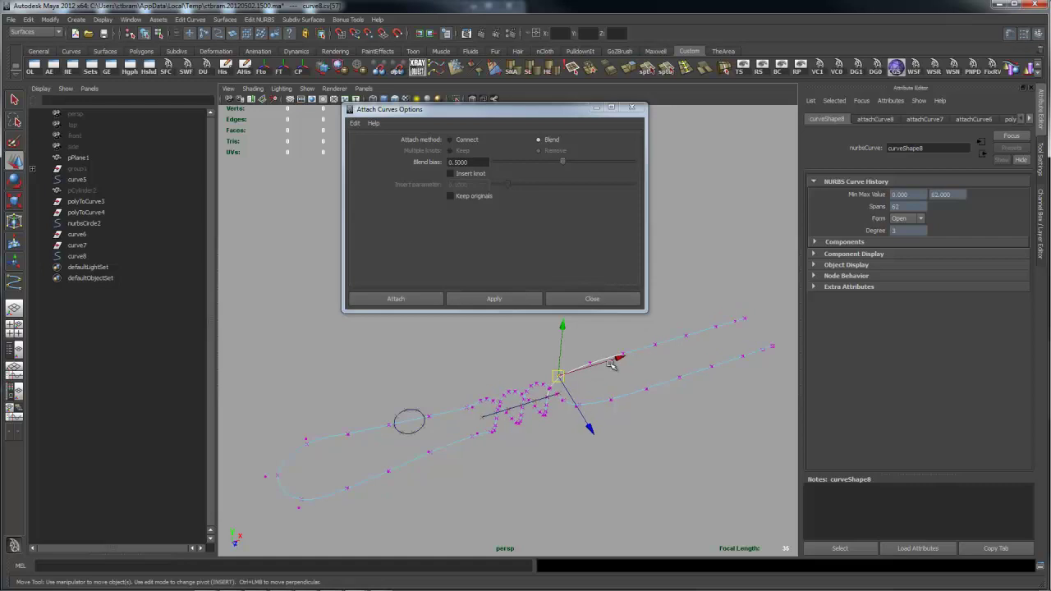
right_drag(652, 343, 702, 324)
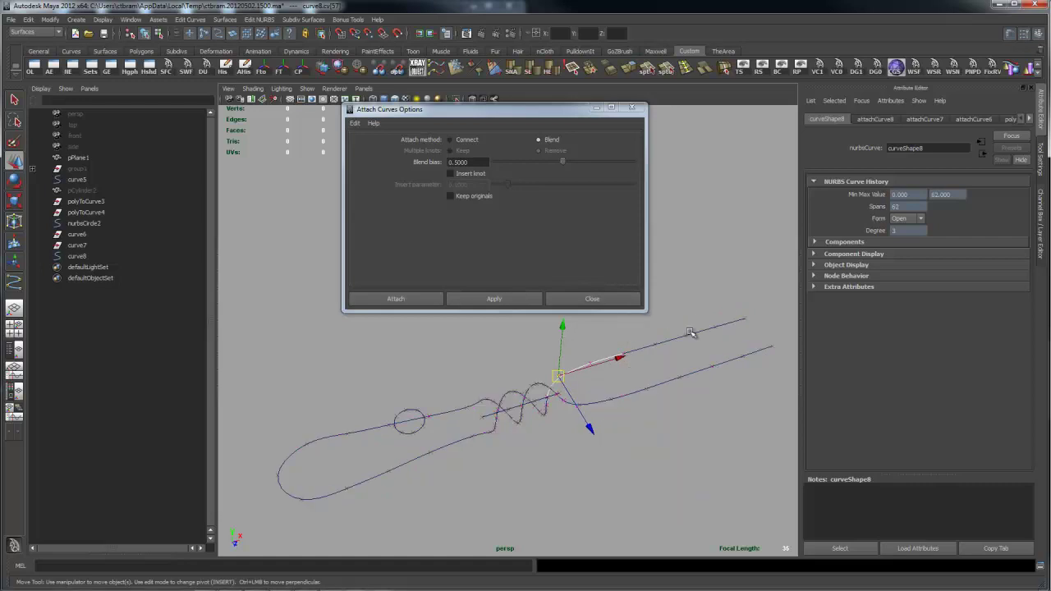
Extrude the circle along the joined curve as a NURBS tube, positioned at path with component pivot and profile normal orientation
click(412, 410)
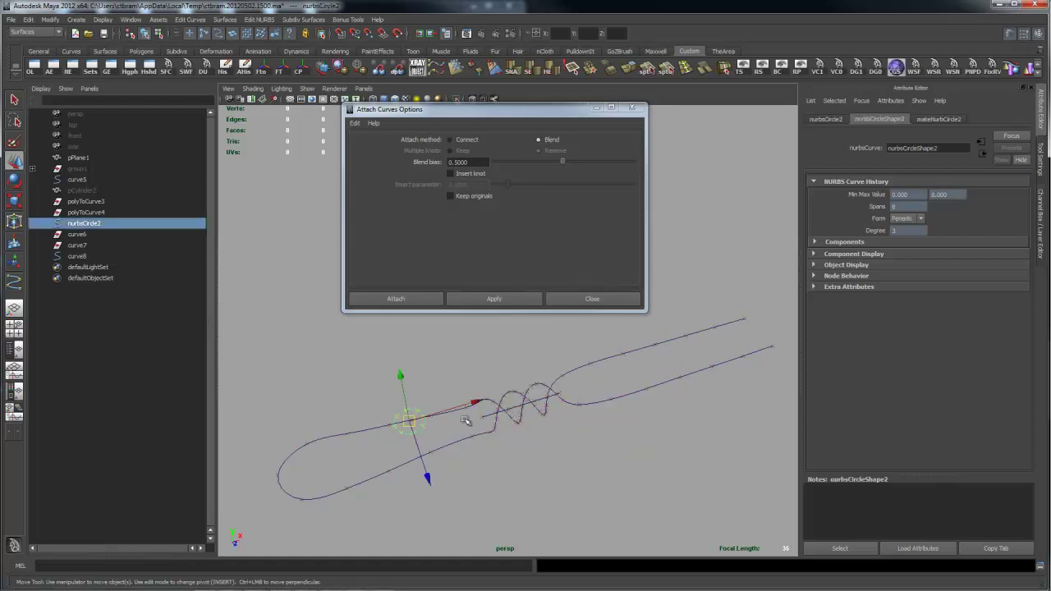
shift+click(617, 355)
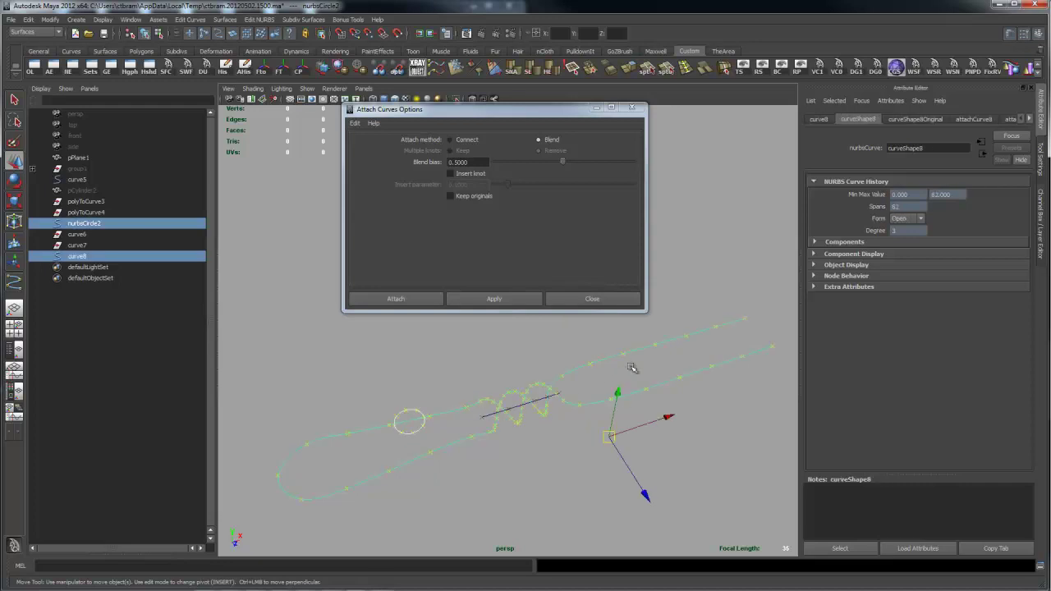
key(space)
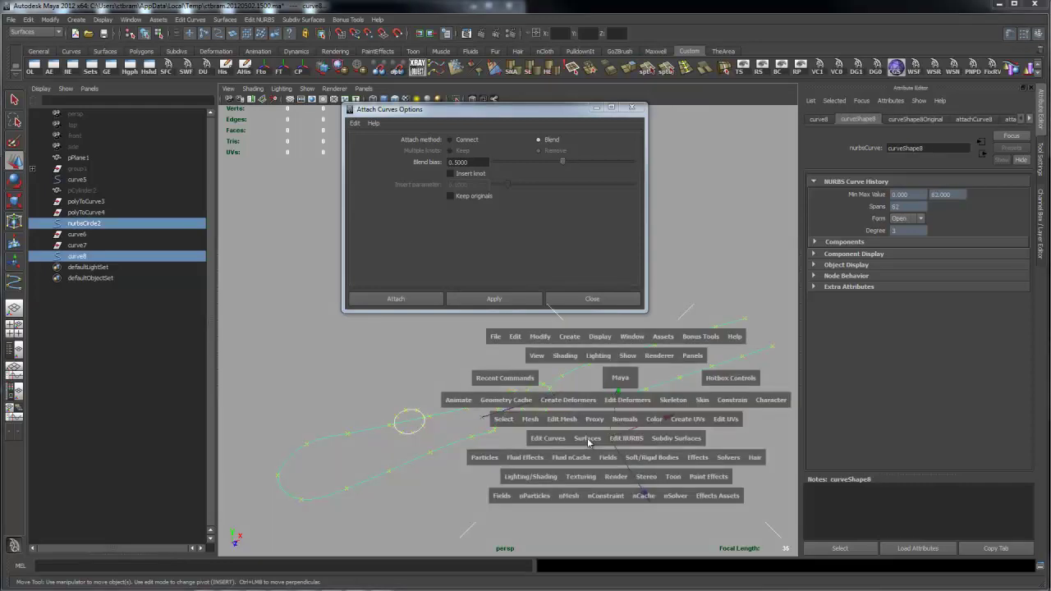
drag(589, 444, 622, 496)
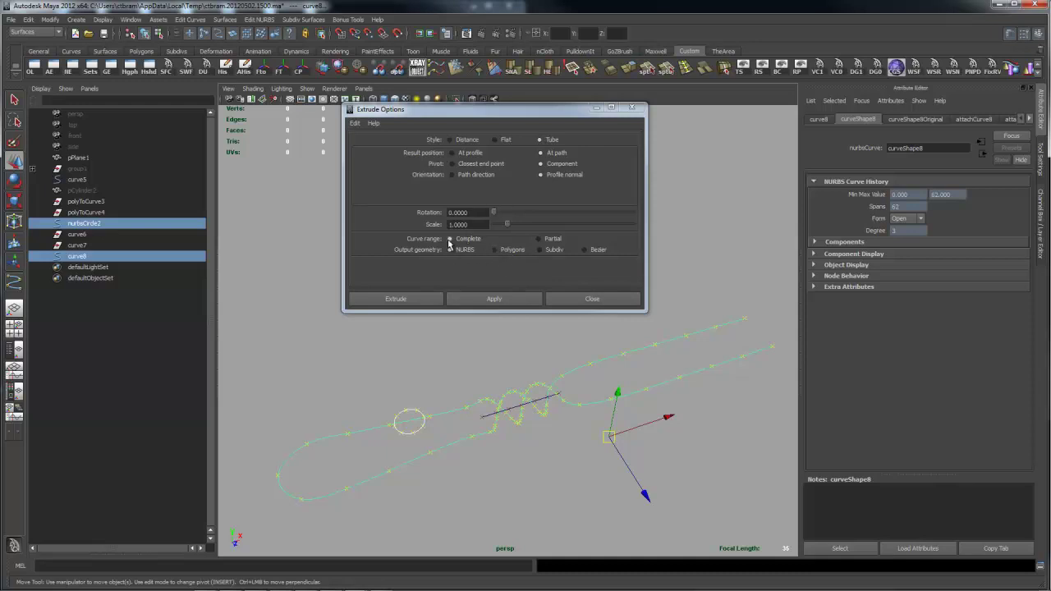
click(501, 299)
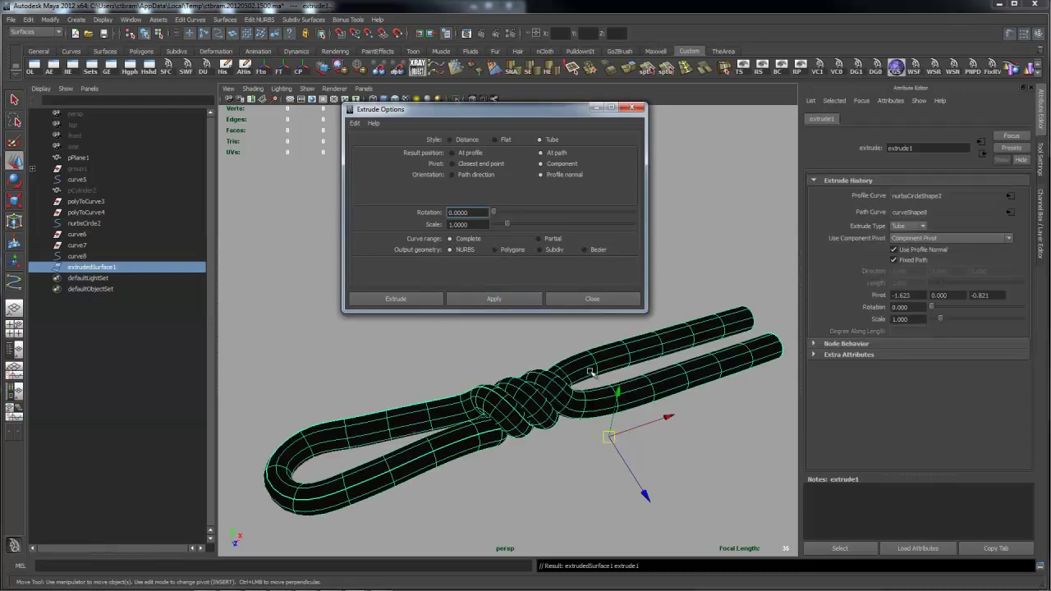
alt+drag(599, 345, 624, 340)
alt+right_drag(623, 339, 584, 342)
alt+drag(584, 342, 573, 364)
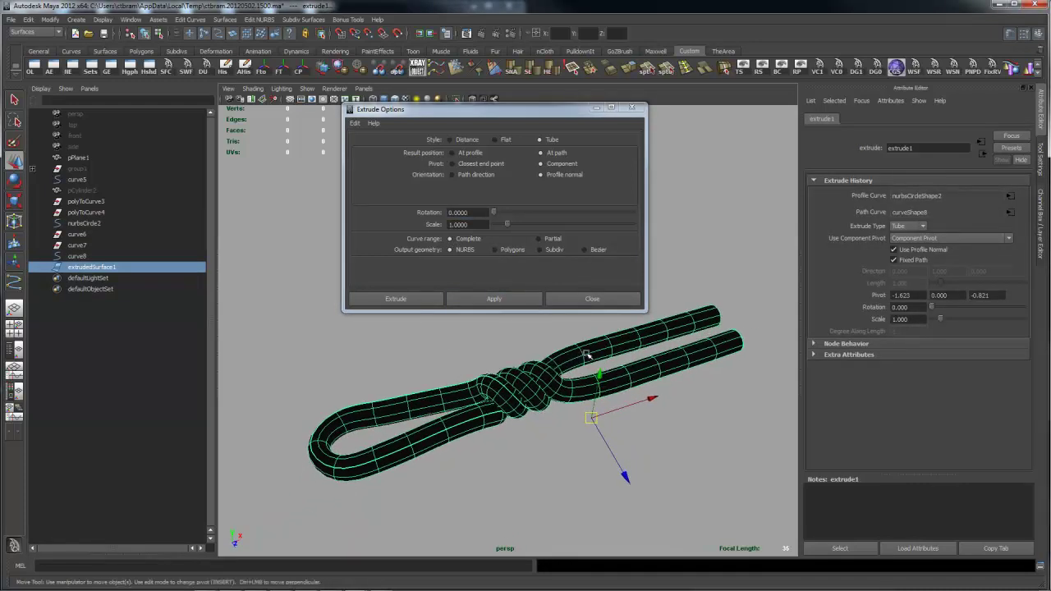
Reverse the surface direction of the extruded tube along U without keeping the original, and deselect the tube
click(588, 355)
right_click(612, 348)
click(612, 348)
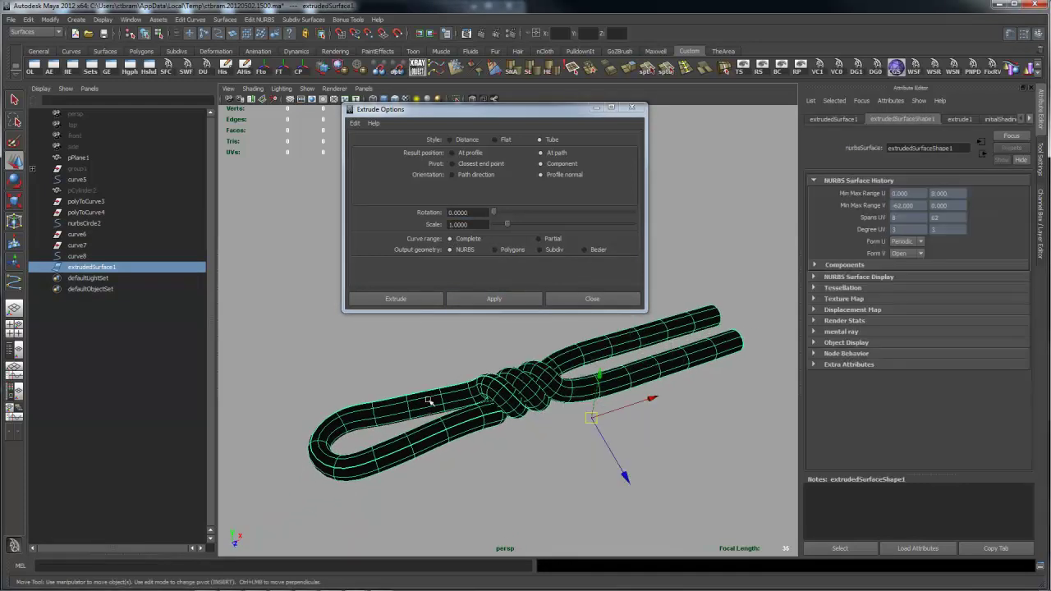
key(space)
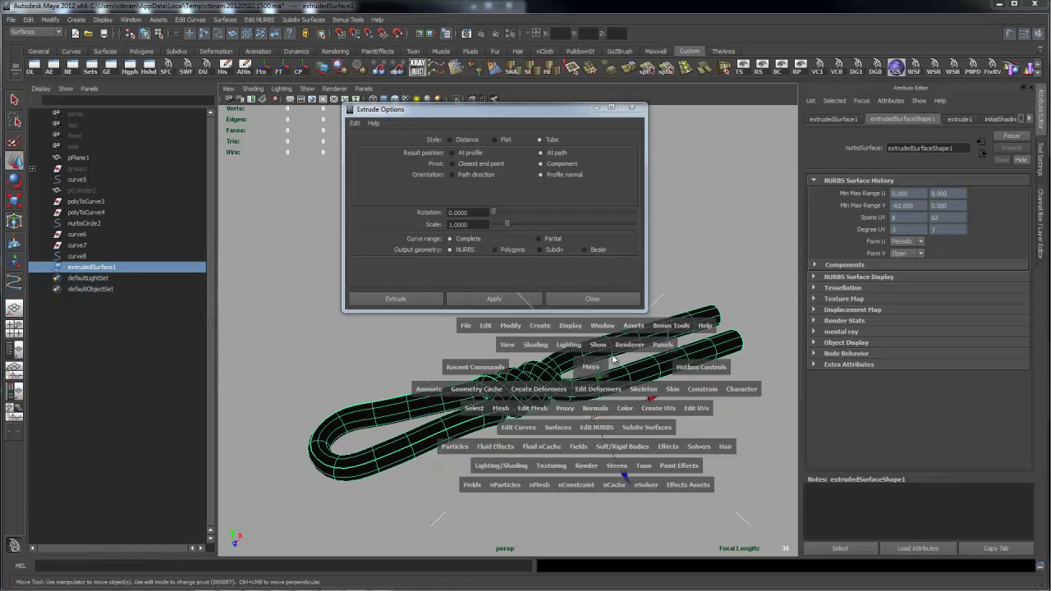
click(563, 429)
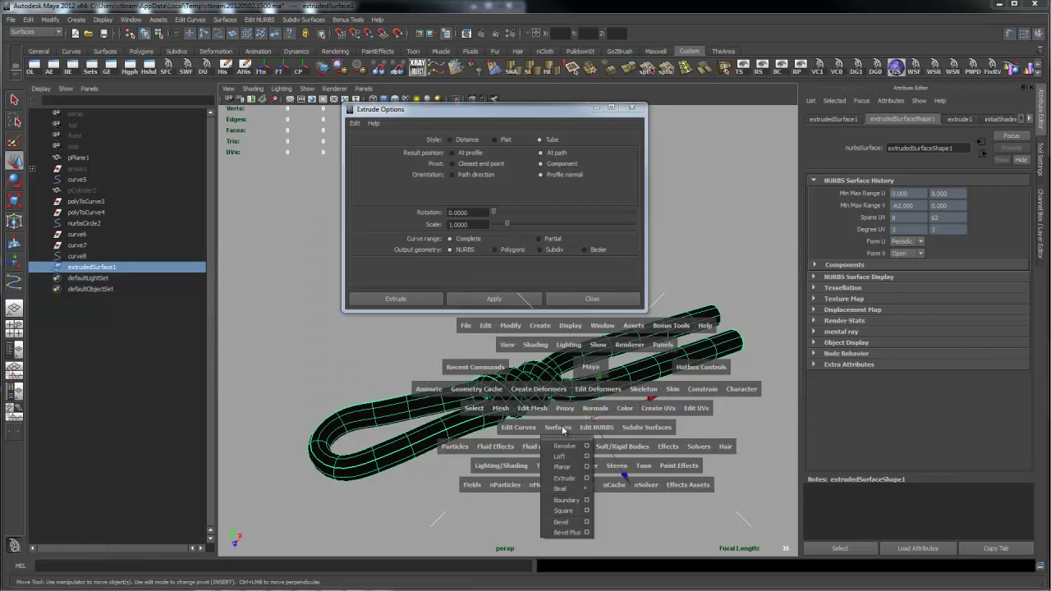
click(596, 427)
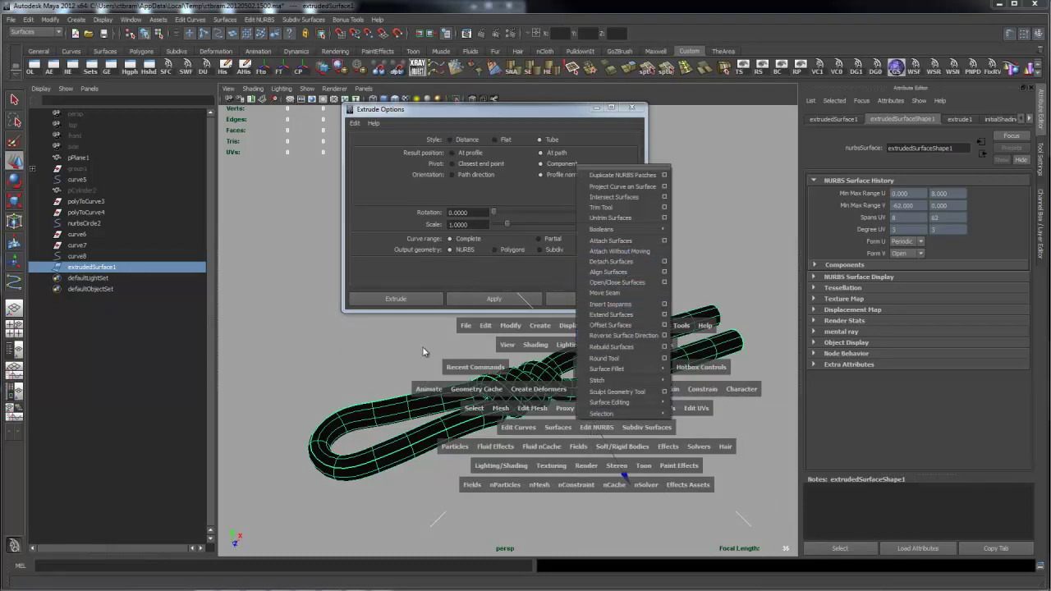
key(w)
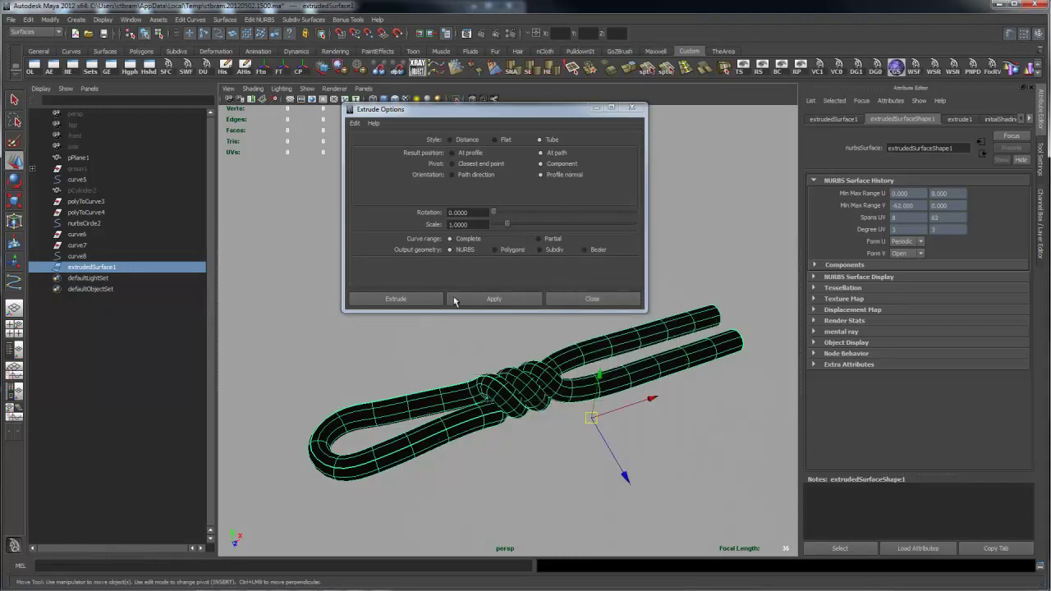
click(494, 67)
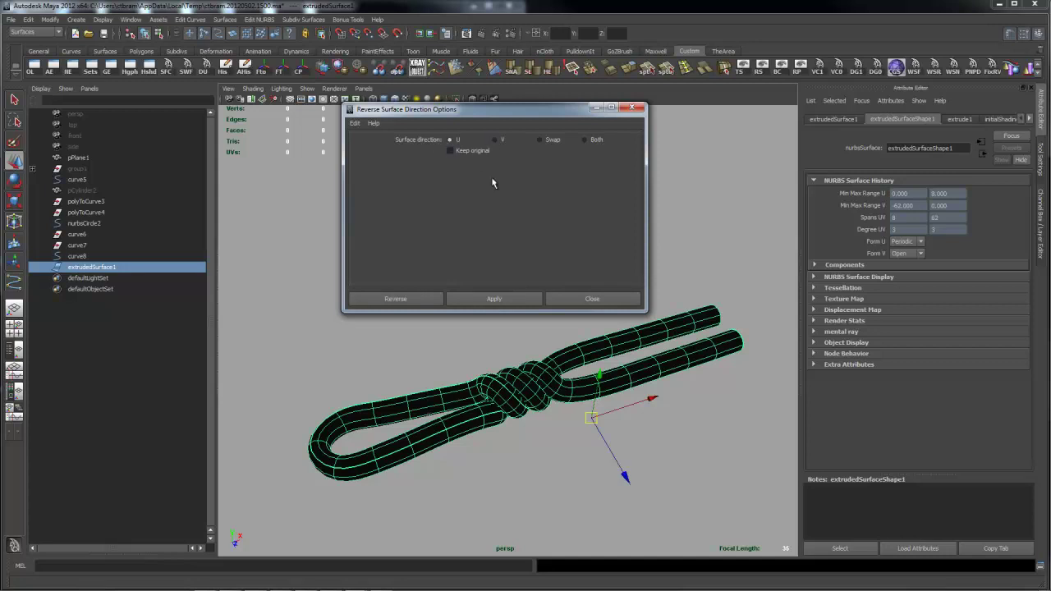
click(503, 299)
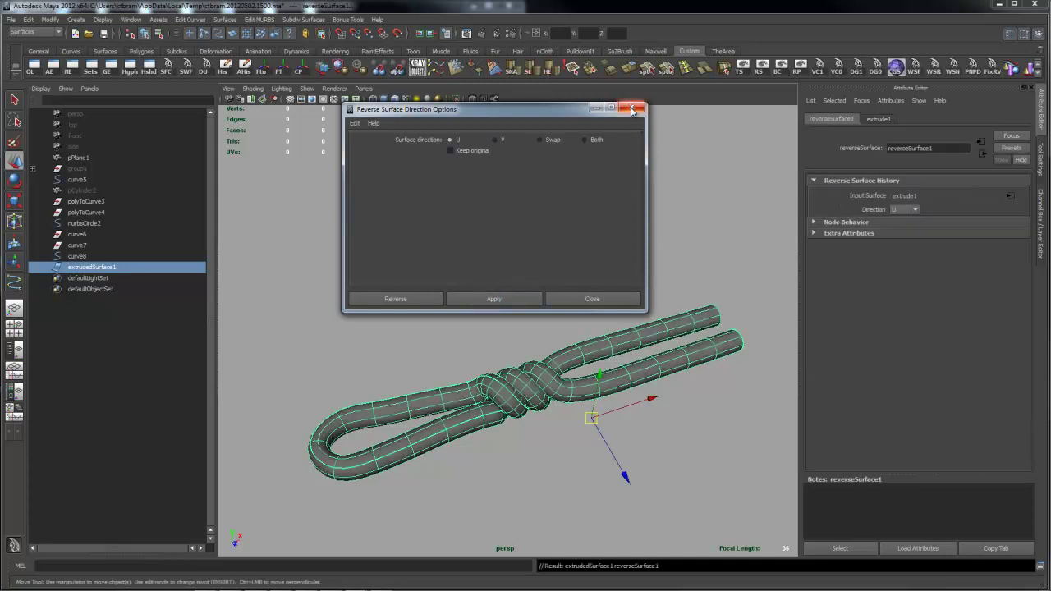
click(631, 109)
click(549, 272)
alt+drag(549, 272, 515, 238)
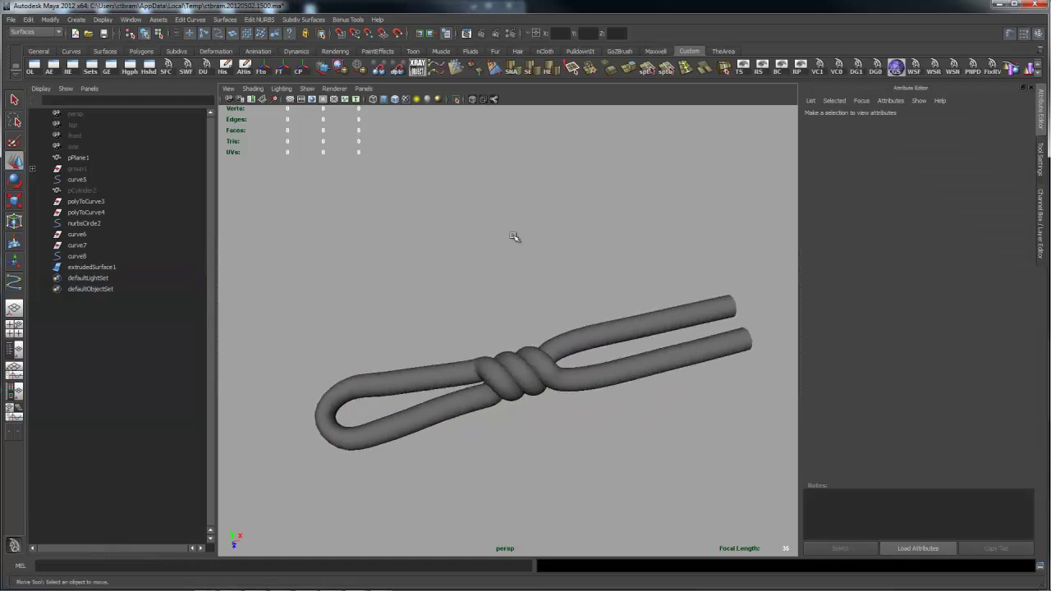
Make layer1 with the wrench reference image visible and compare the tube handle's shape against the photo from several angles
click(1040, 253)
click(934, 469)
alt+drag(637, 318, 605, 308)
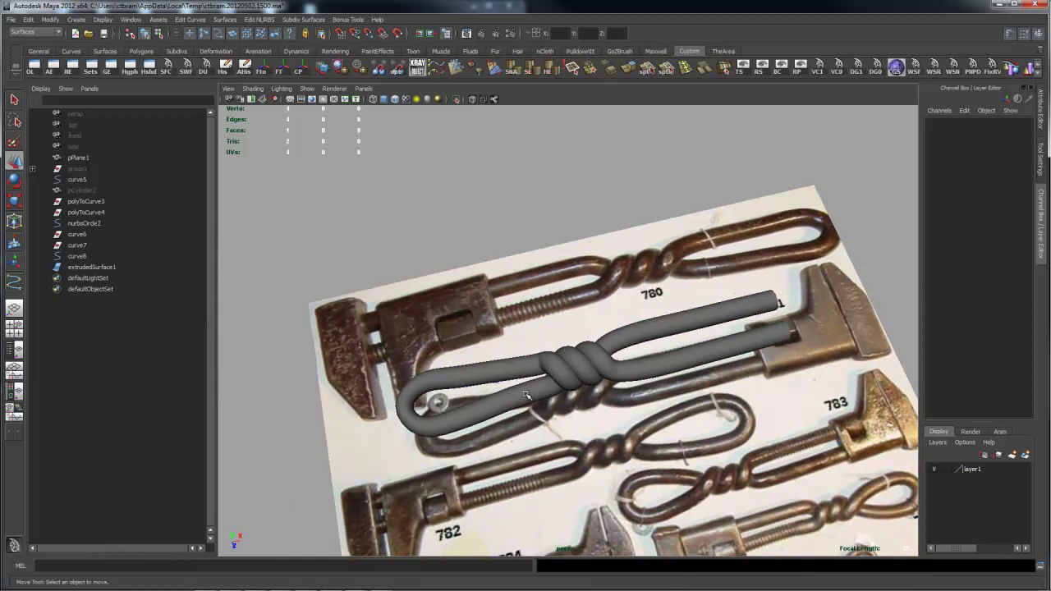
alt+drag(625, 355, 634, 311)
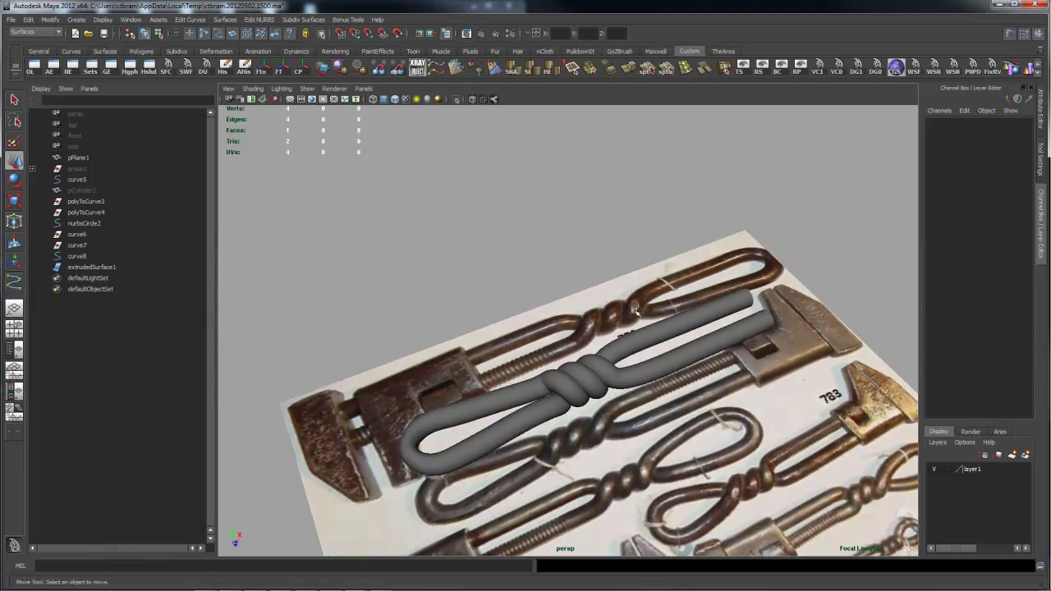
alt+drag(592, 378, 519, 365)
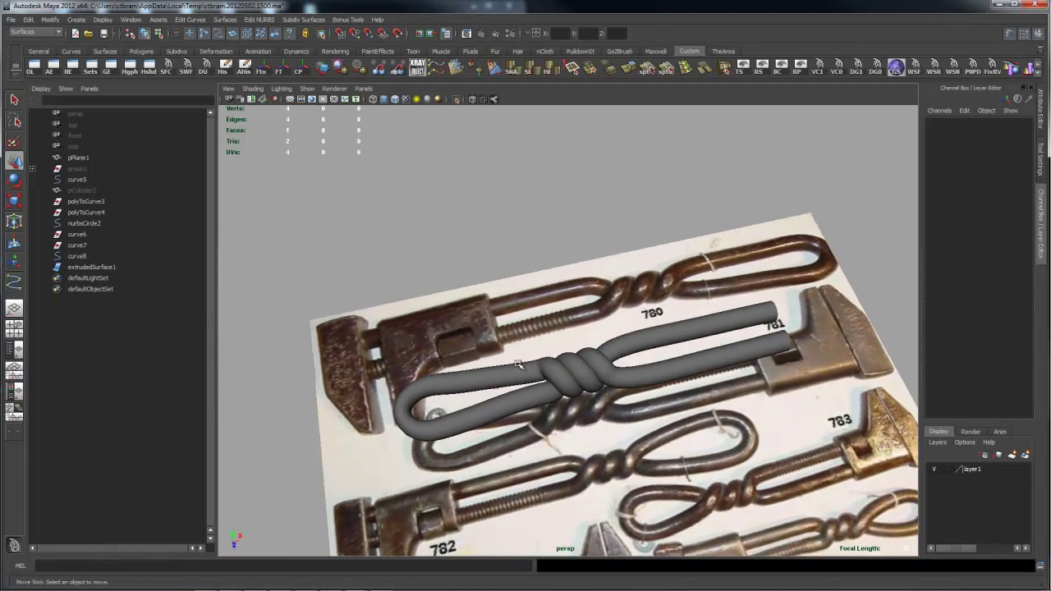
alt+right_drag(518, 364, 648, 366)
alt+middle_drag(628, 400, 589, 331)
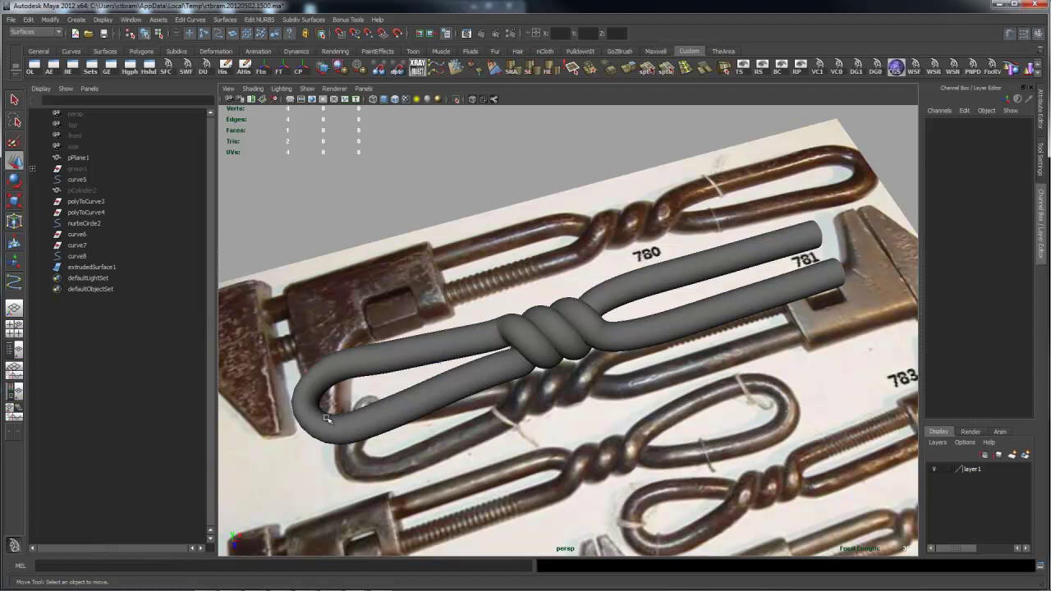
Select the extruded tube and look up the NURBS to Polygons conversion for it
click(600, 336)
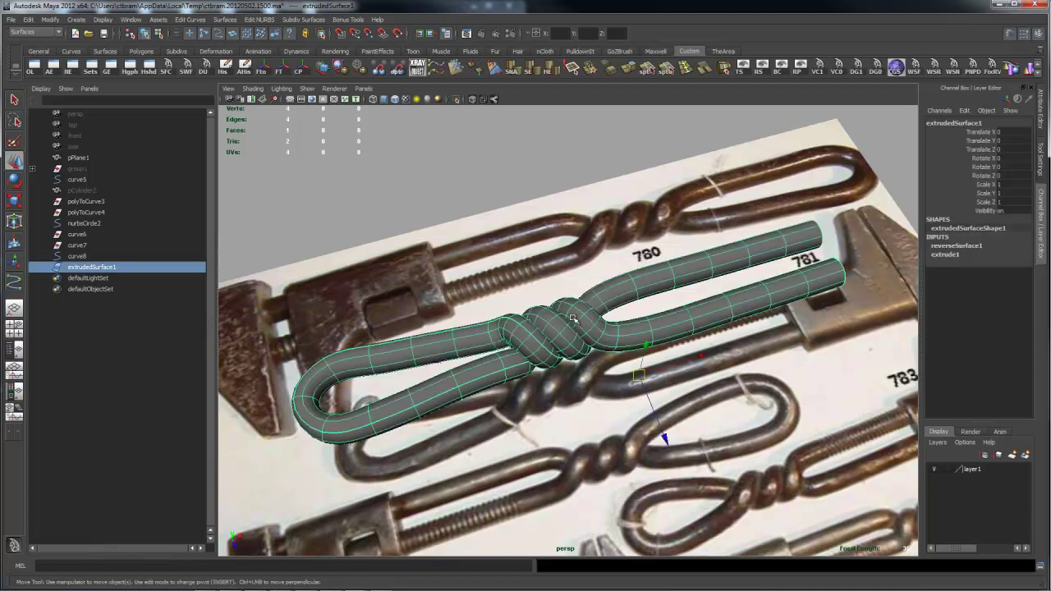
key(space)
click(493, 276)
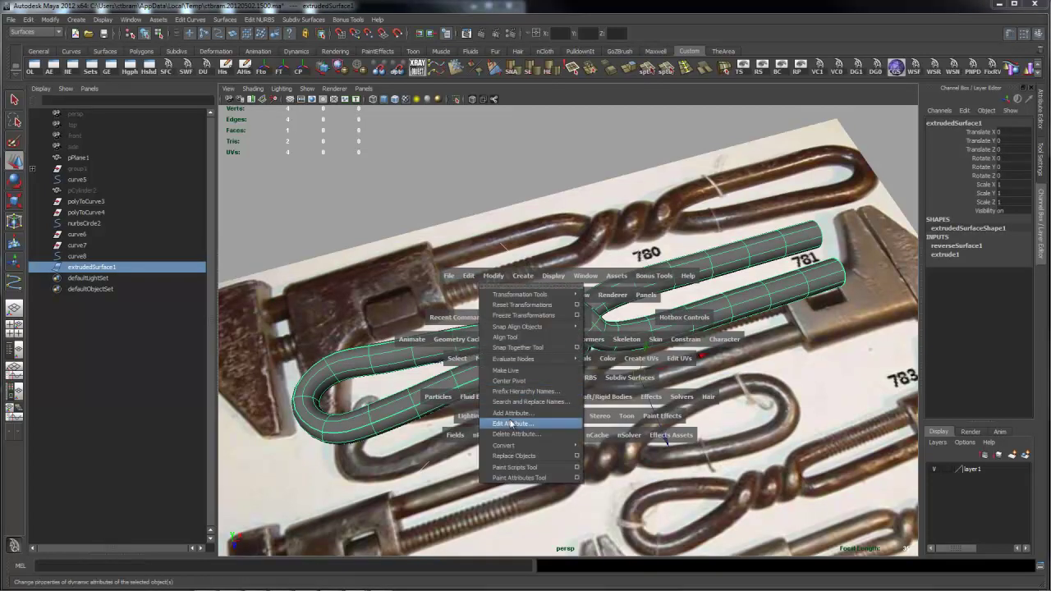
mouse_move(526, 445)
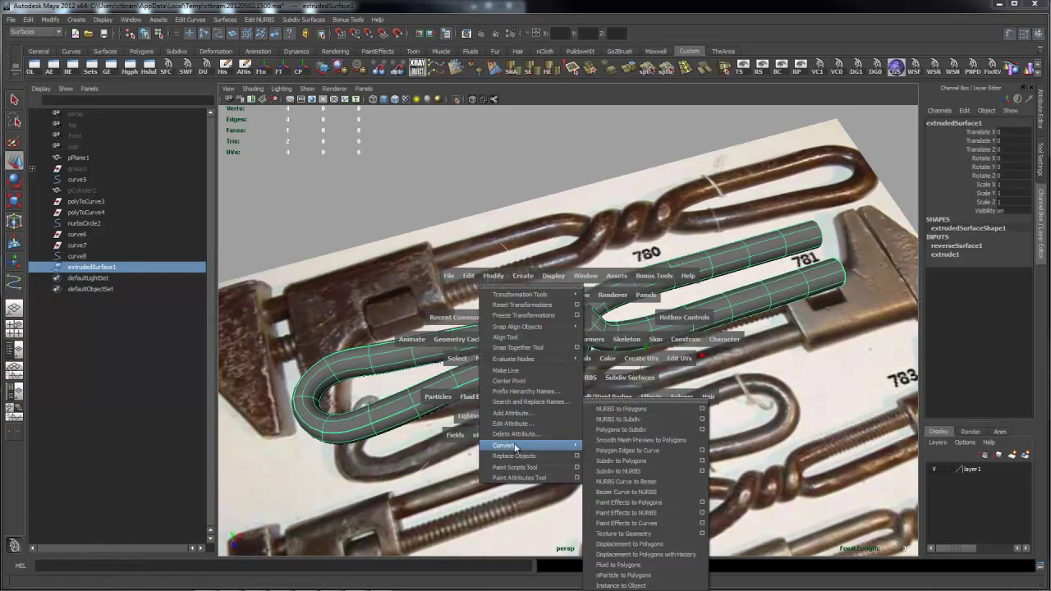
click(635, 413)
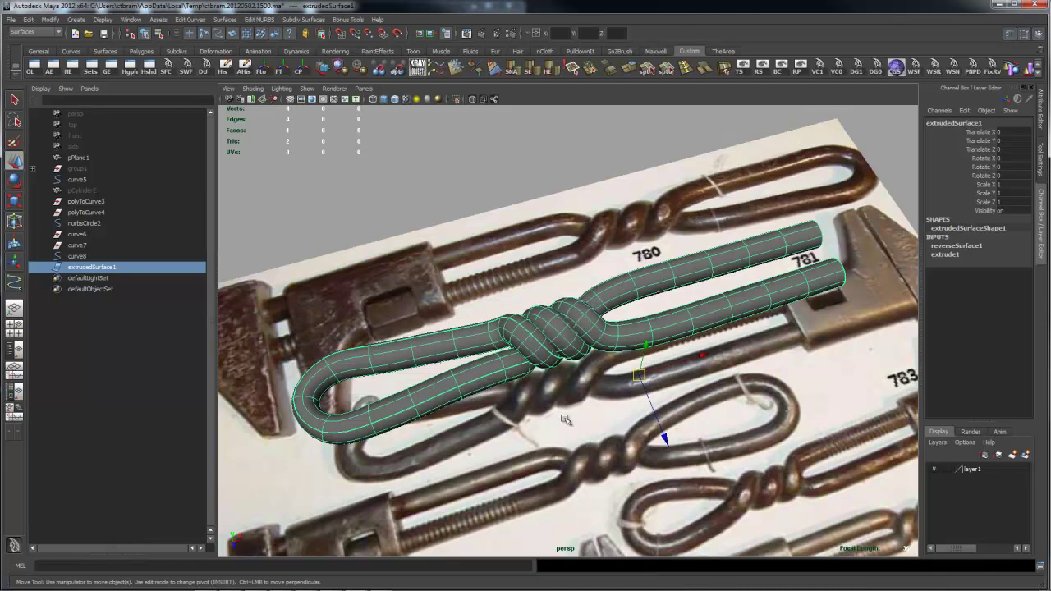
mouse_move(585, 325)
alt+mouse_down()
mouse_move(589, 306)
mouse_move(593, 318)
alt+mouse_up()
alt+middle_drag(593, 322, 606, 314)
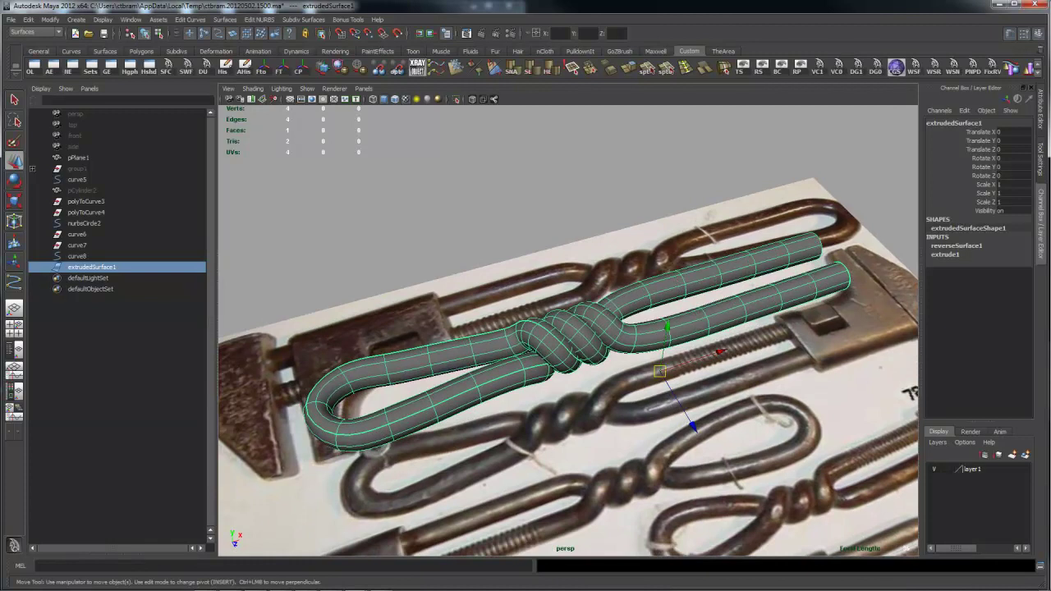